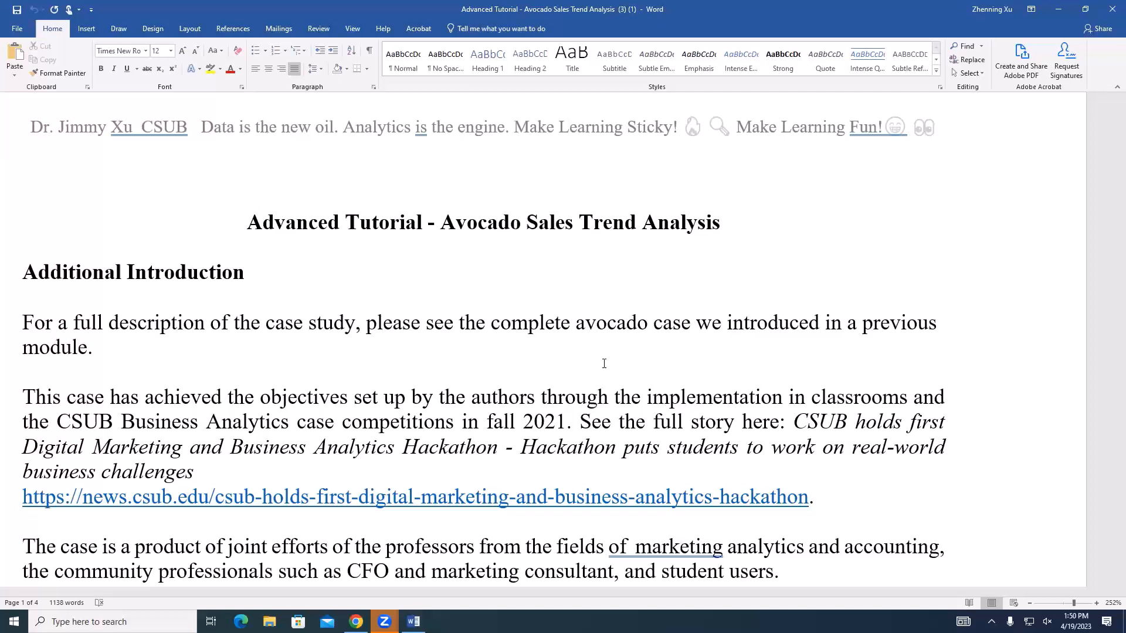
Read the tutorial's Additional Introduction about the avocado case study, the hackathon and its contributors
{"action": "scroll", "coordinate": [604, 364], "scroll_direction": "down", "scroll_amount": 3}
{"action": "left_click", "coordinate": [413, 212]}
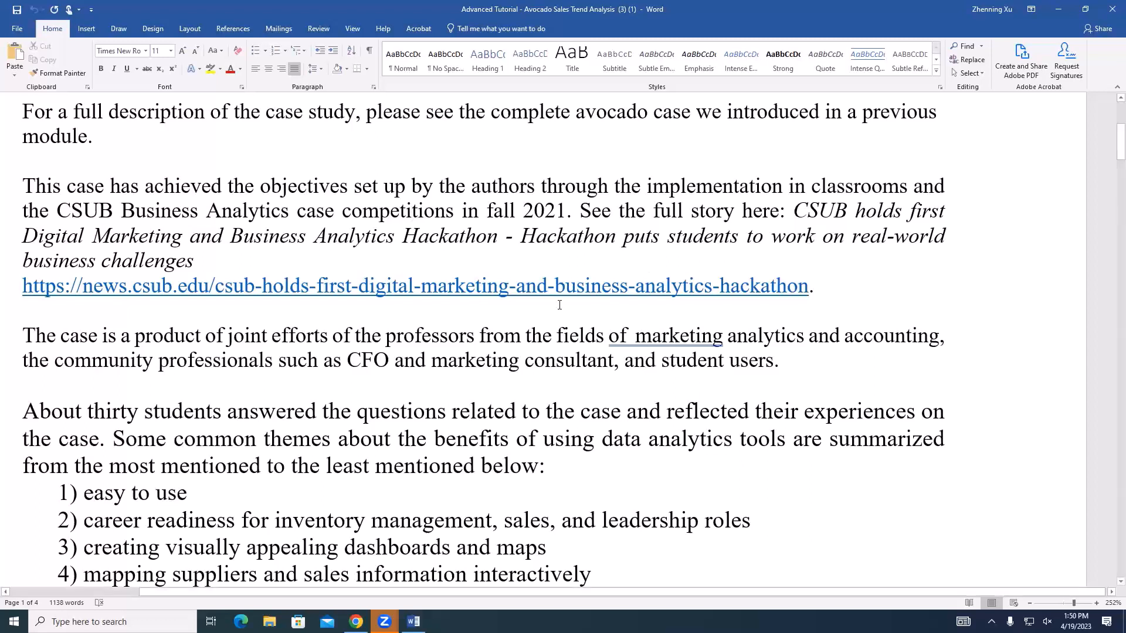
{"action": "scroll", "coordinate": [348, 388], "scroll_direction": "up", "scroll_amount": 2}
{"action": "scroll", "coordinate": [431, 325], "scroll_direction": "down", "scroll_amount": 3}
{"action": "scroll", "coordinate": [432, 325], "scroll_direction": "up", "scroll_amount": 3}
{"action": "left_click", "coordinate": [87, 372]}
{"action": "scroll", "coordinate": [86, 398], "scroll_direction": "down", "scroll_amount": 2}
{"action": "scroll", "coordinate": [534, 309], "scroll_direction": "down", "scroll_amount": 3}
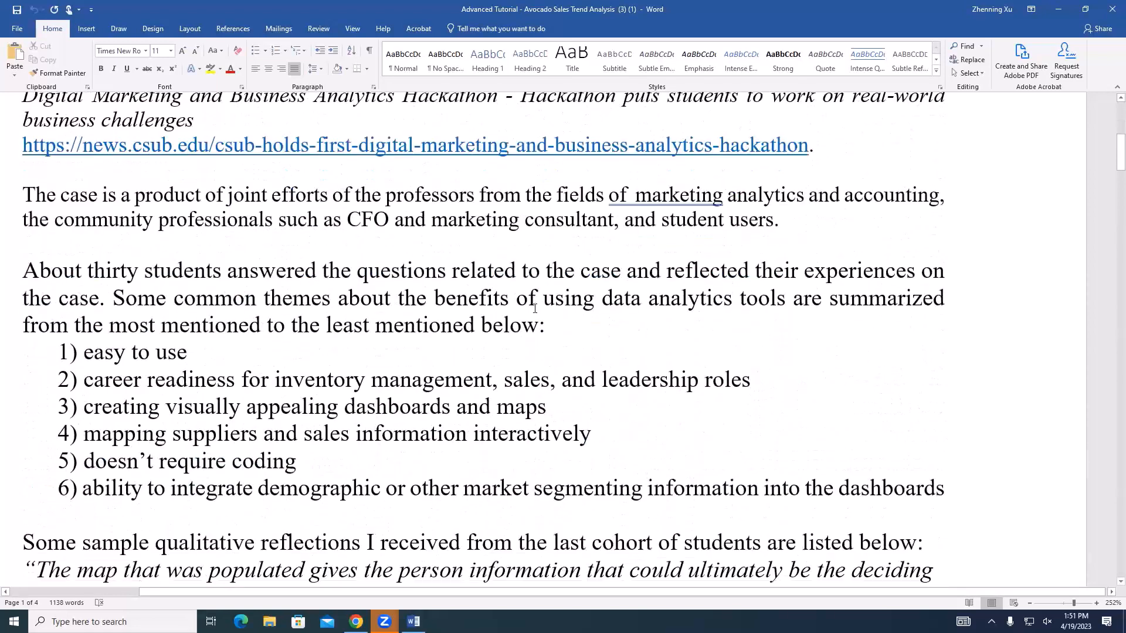
Read the numbered list of benefits that students mentioned about using data analytics tools
{"action": "scroll", "coordinate": [535, 309], "scroll_direction": "down", "scroll_amount": 3}
{"action": "left_click", "coordinate": [278, 191]}
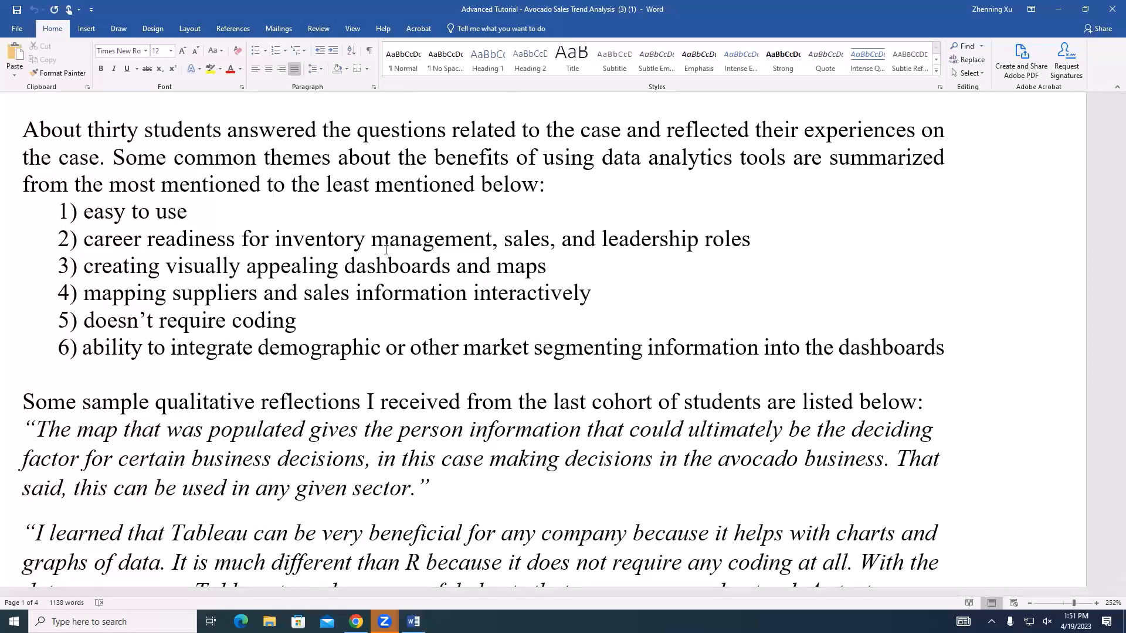
{"action": "scroll", "coordinate": [386, 250], "scroll_direction": "down", "scroll_amount": 1}
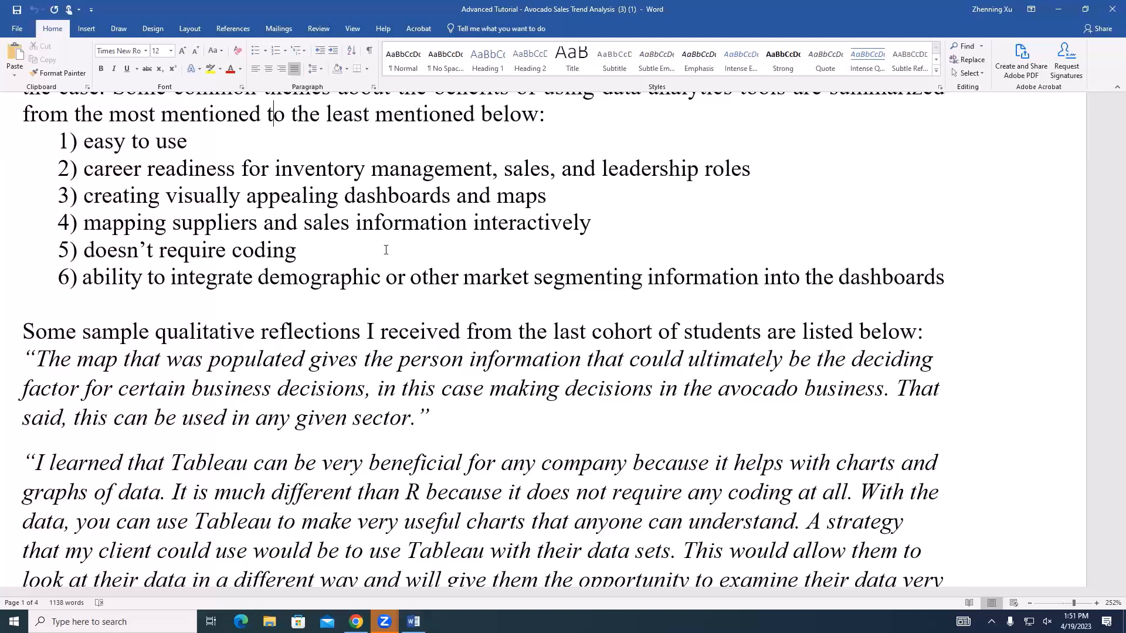
{"action": "left_click_drag", "start_coordinate": [305, 164], "coordinate": [364, 161]}
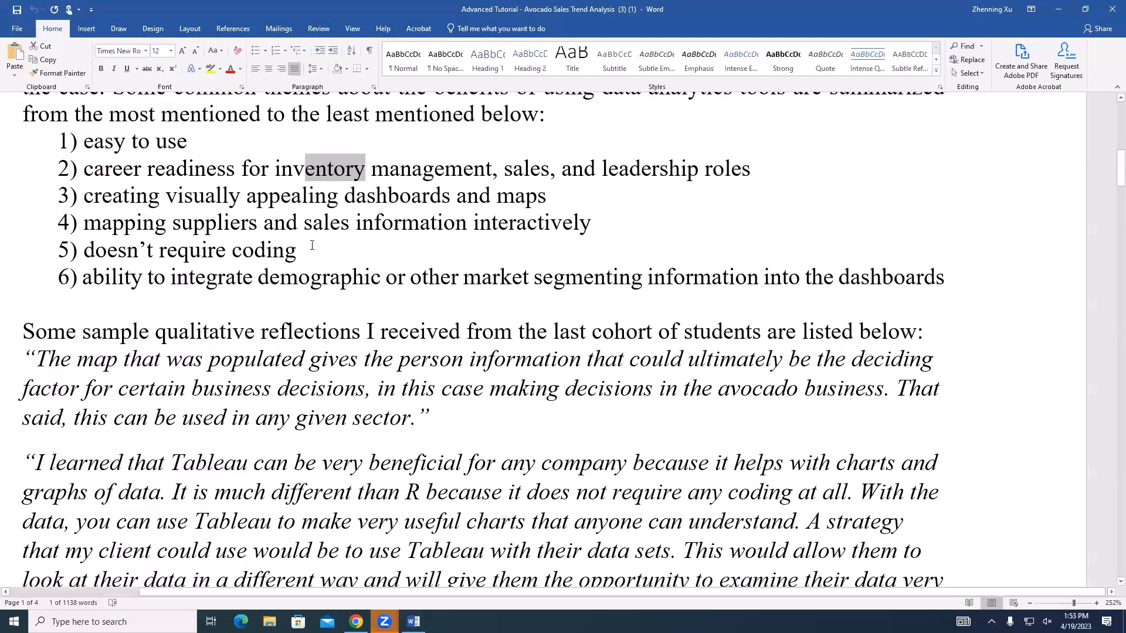
{"action": "left_click", "coordinate": [340, 243]}
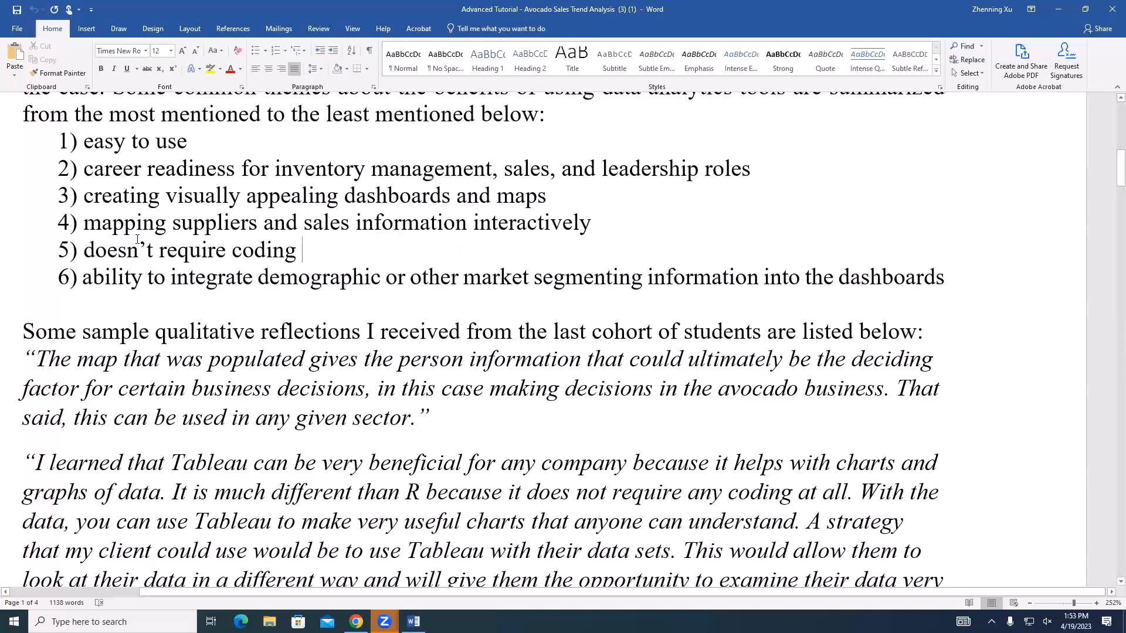
{"action": "scroll", "coordinate": [329, 230], "scroll_direction": "down", "scroll_amount": 1}
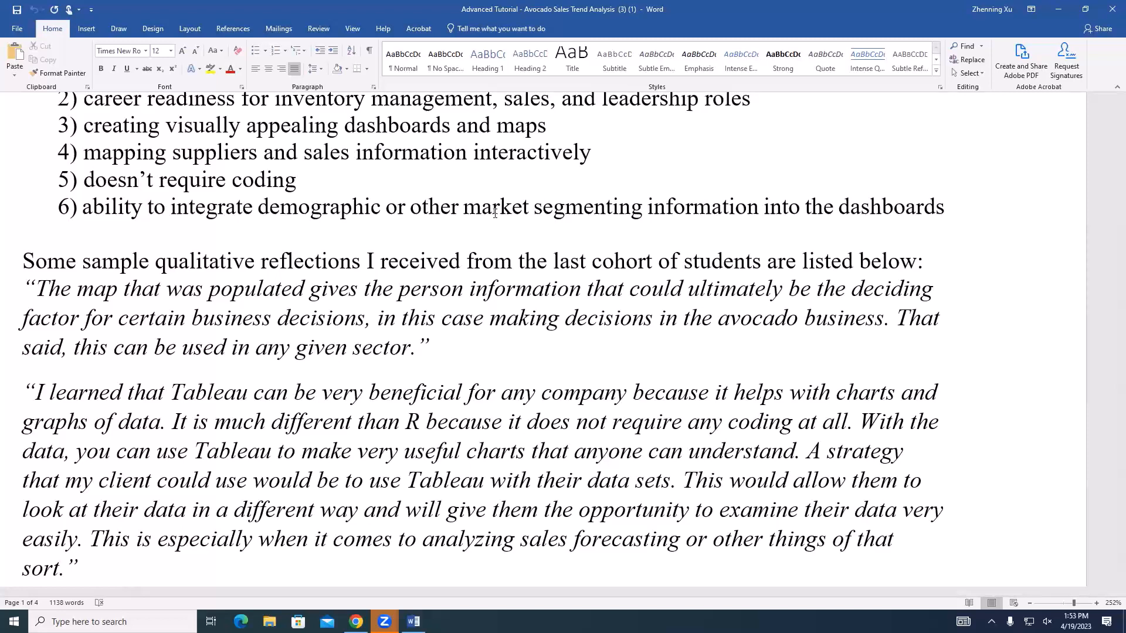
Skim the sample student reflections on Tableau, R and the competition experience
{"action": "scroll", "coordinate": [494, 213], "scroll_direction": "down", "scroll_amount": 4}
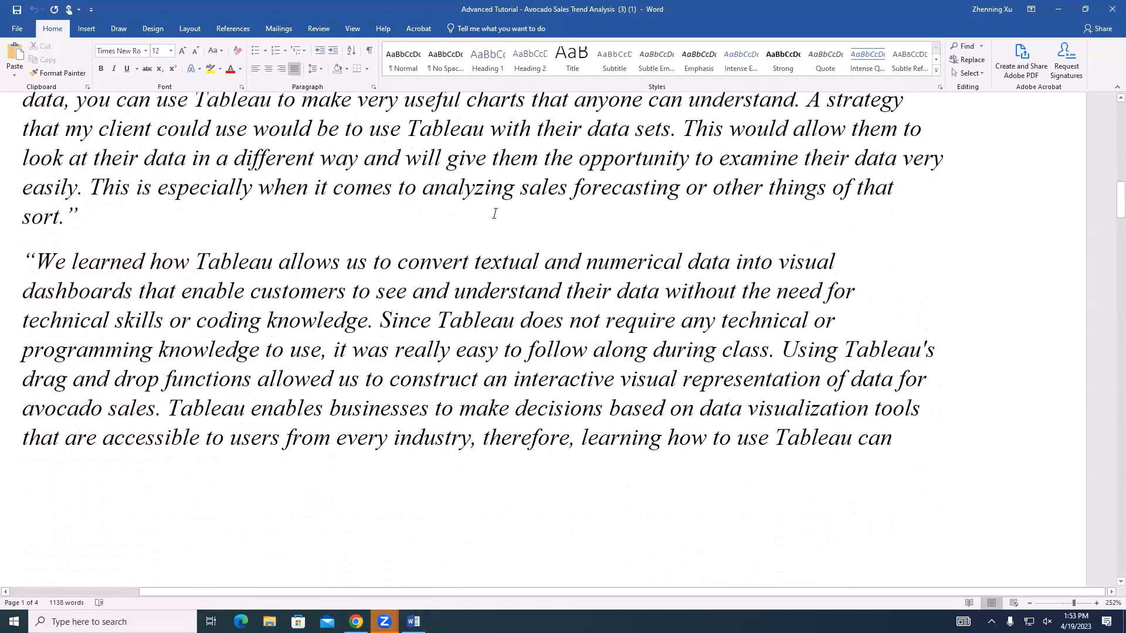
{"action": "scroll", "coordinate": [494, 213], "scroll_direction": "up", "scroll_amount": 2}
{"action": "left_click_drag", "start_coordinate": [127, 181], "coordinate": [474, 210]}
{"action": "left_click", "coordinate": [195, 298]}
{"action": "scroll", "coordinate": [284, 242], "scroll_direction": "down", "scroll_amount": 4}
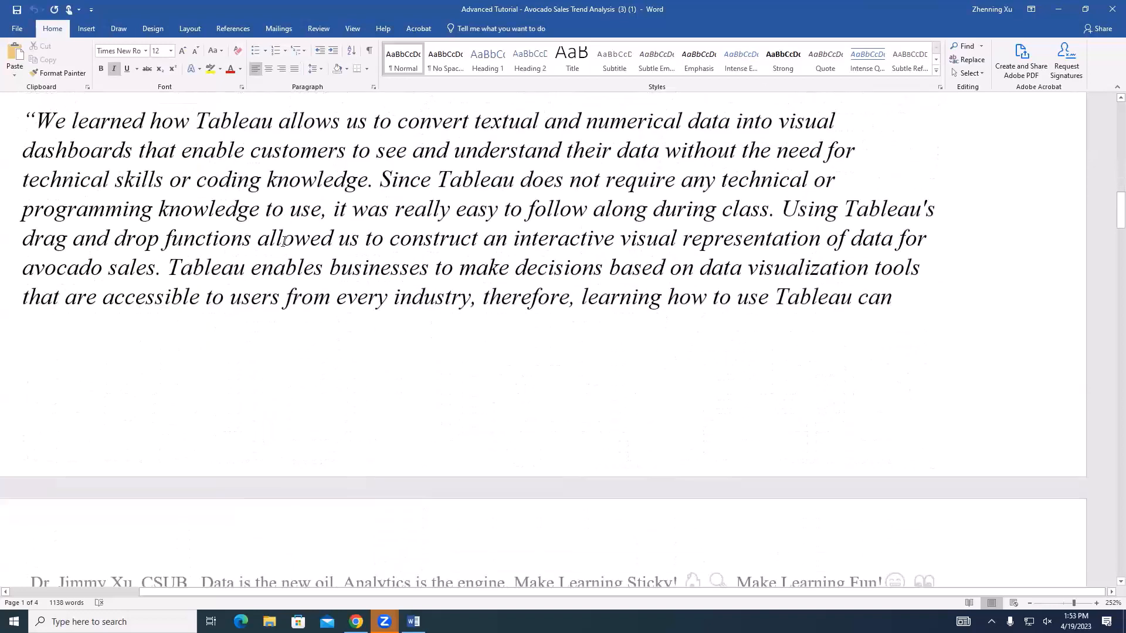
{"action": "scroll", "coordinate": [220, 234], "scroll_direction": "down", "scroll_amount": 6}
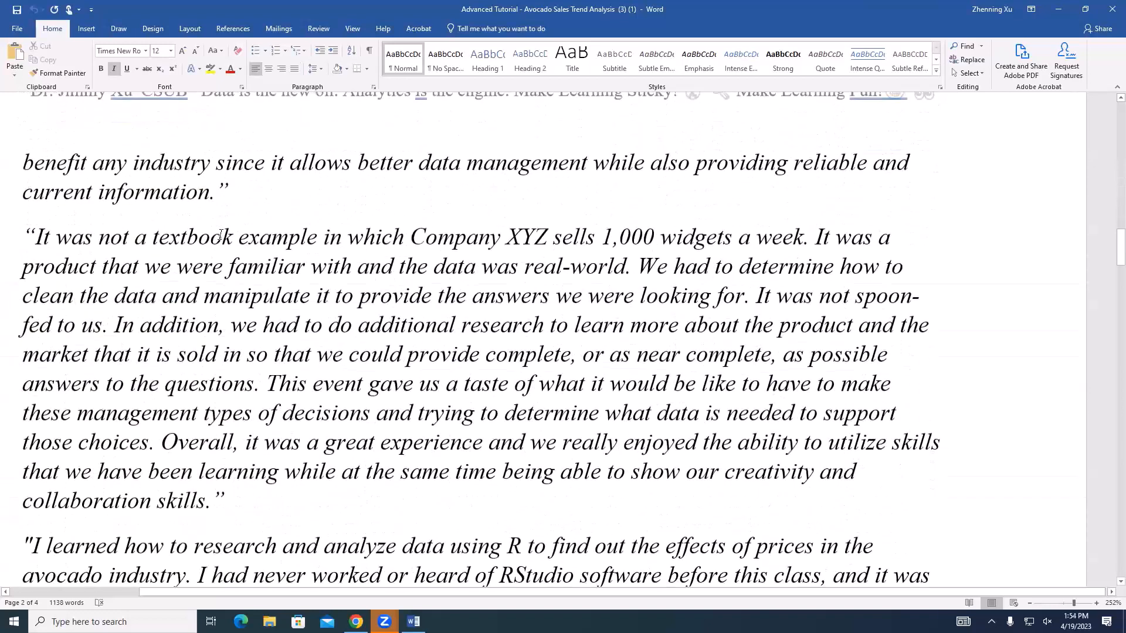
{"action": "scroll", "coordinate": [220, 234], "scroll_direction": "down", "scroll_amount": 1}
{"action": "left_click_drag", "start_coordinate": [147, 196], "coordinate": [203, 229]}
{"action": "scroll", "coordinate": [297, 327], "scroll_direction": "down", "scroll_amount": 2}
{"action": "scroll", "coordinate": [296, 328], "scroll_direction": "down", "scroll_amount": 10}
{"action": "scroll", "coordinate": [245, 212], "scroll_direction": "up", "scroll_amount": 3}
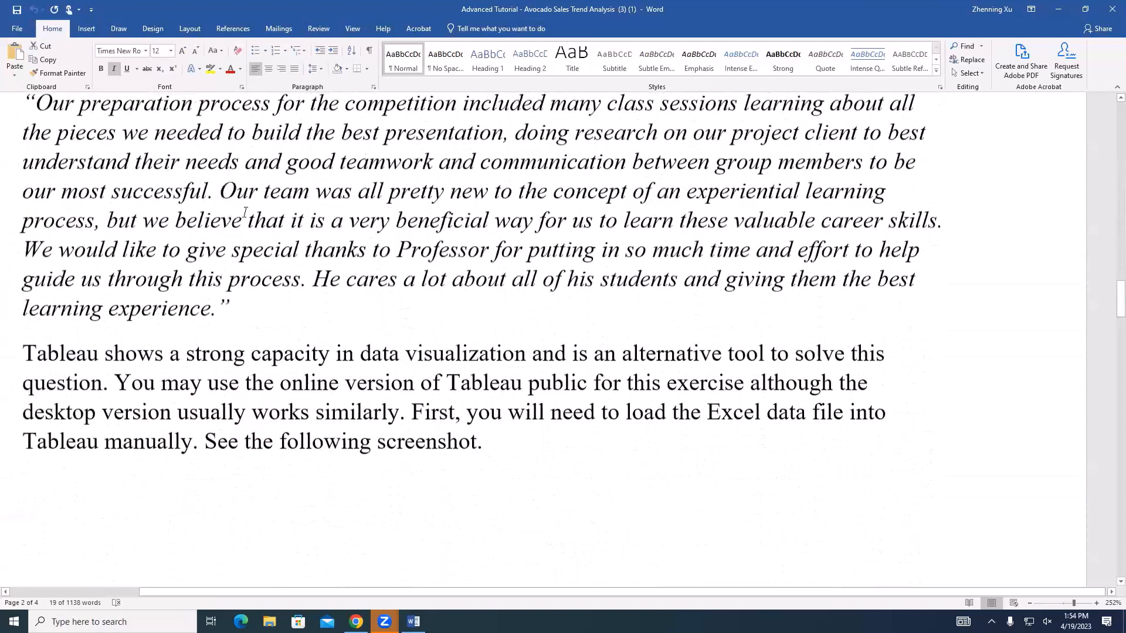
{"action": "scroll", "coordinate": [245, 212], "scroll_direction": "up", "scroll_amount": 2}
{"action": "left_click_drag", "start_coordinate": [245, 212], "coordinate": [298, 235]}
{"action": "left_click", "coordinate": [271, 388]}
{"action": "scroll", "coordinate": [272, 390], "scroll_direction": "down", "scroll_amount": 2}
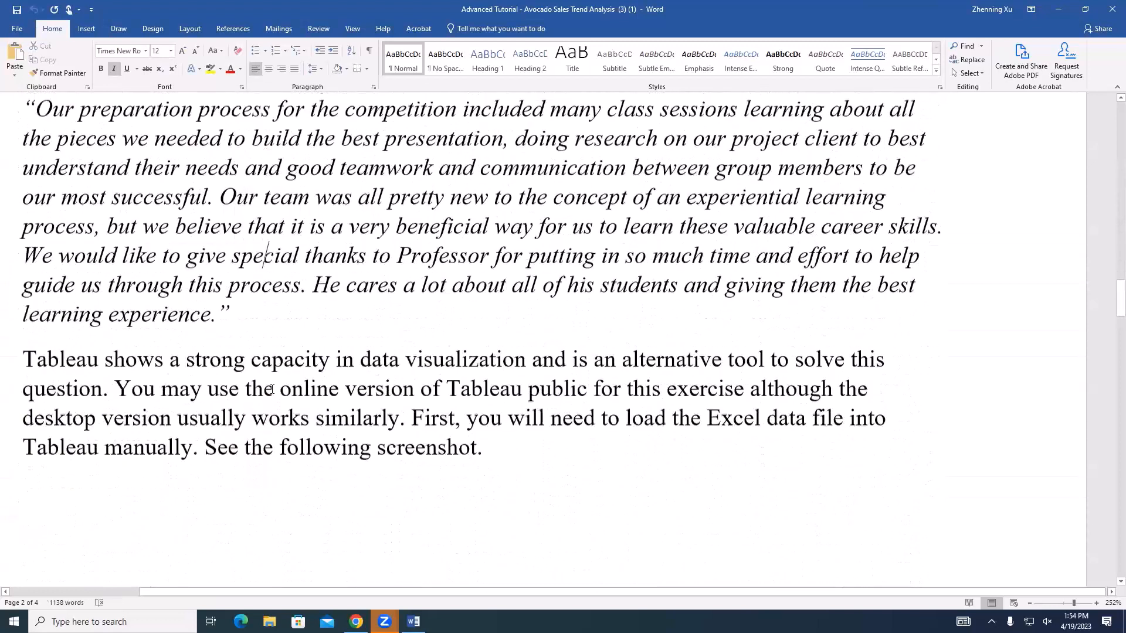
Review the tutorial's instructions and screenshots for loading the Excel data file into Tableau and building the trend analysis
{"action": "scroll", "coordinate": [271, 390], "scroll_direction": "down", "scroll_amount": 1}
{"action": "left_click", "coordinate": [640, 247]}
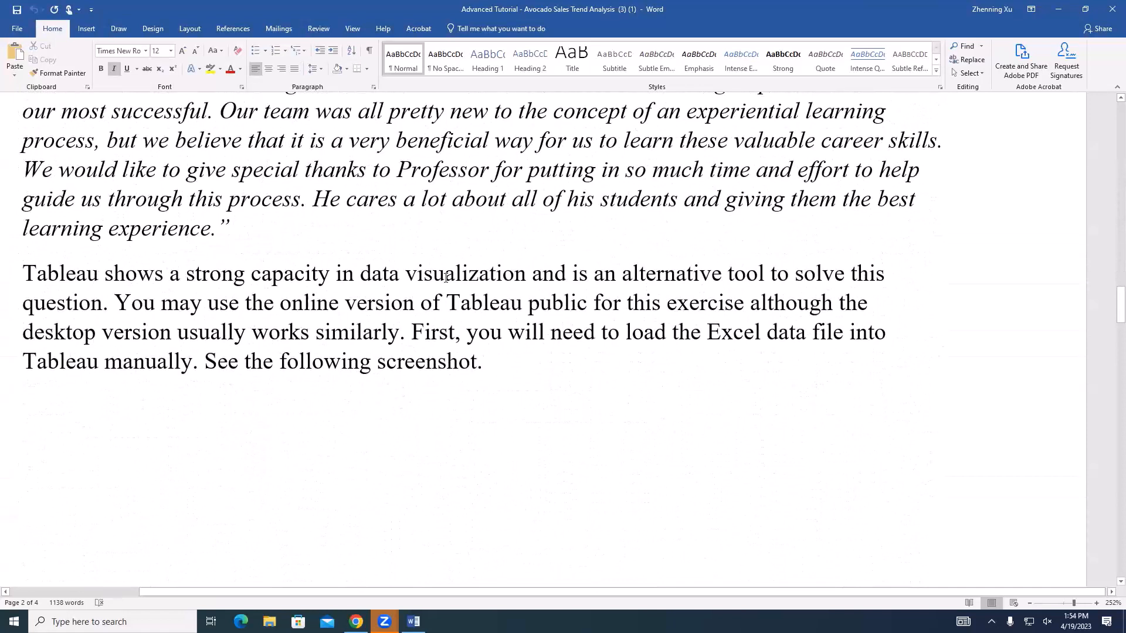
{"action": "scroll", "coordinate": [446, 278], "scroll_direction": "down", "scroll_amount": 3}
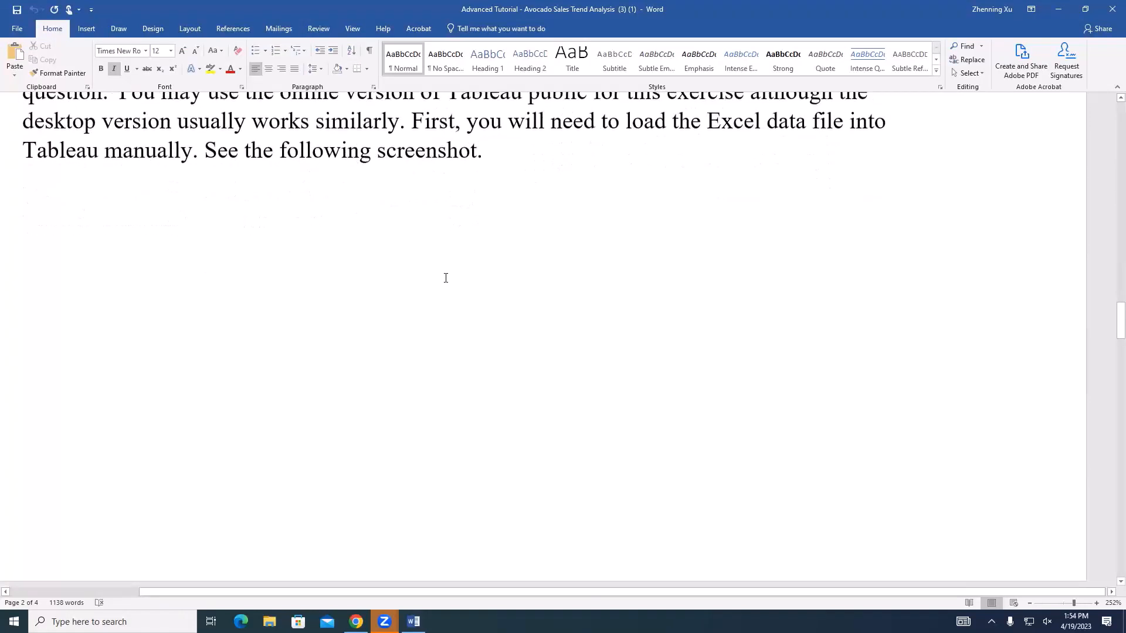
{"action": "scroll", "coordinate": [446, 278], "scroll_direction": "down", "scroll_amount": 10}
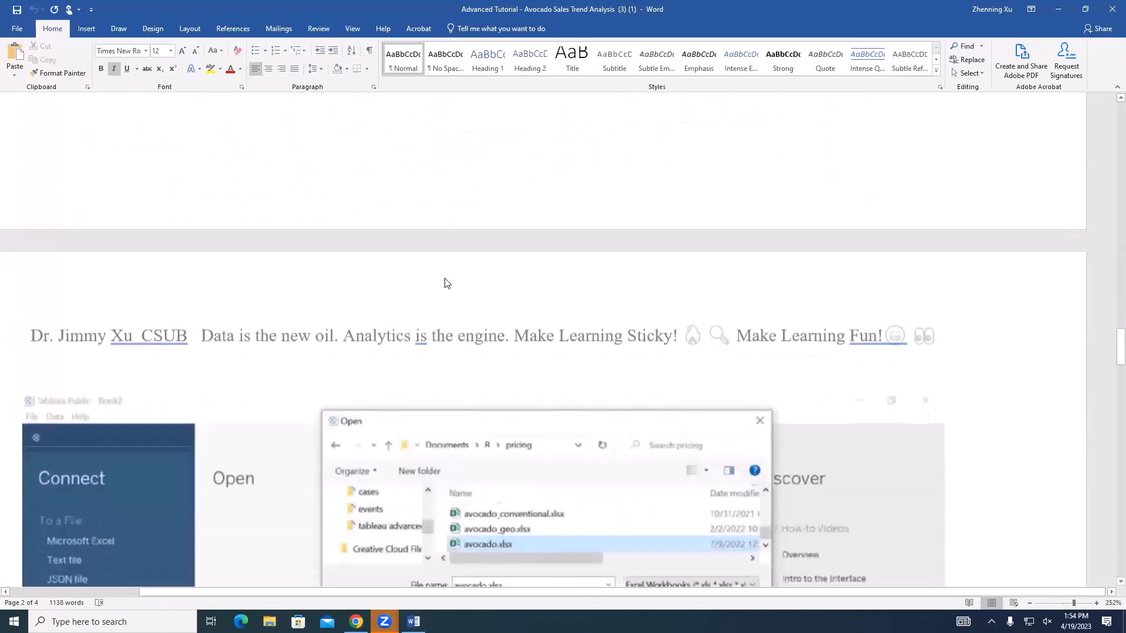
{"action": "scroll", "coordinate": [446, 278], "scroll_direction": "up", "scroll_amount": 3}
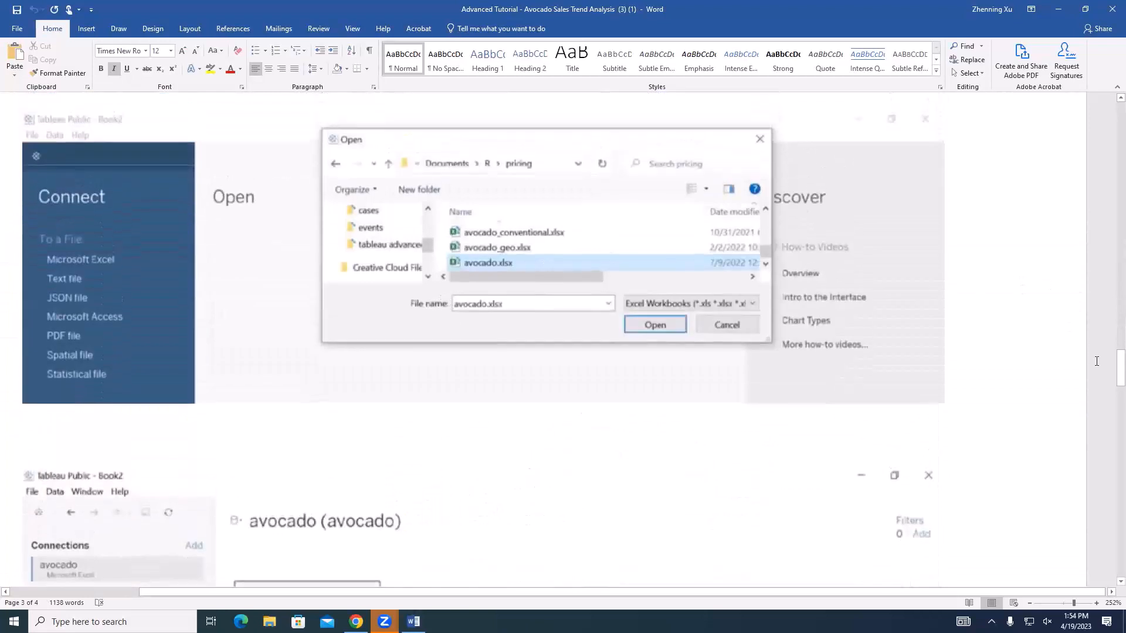
{"action": "left_click_drag", "start_coordinate": [1111, 367], "coordinate": [1083, 446]}
{"action": "scroll", "coordinate": [1084, 446], "scroll_direction": "up", "scroll_amount": 2}
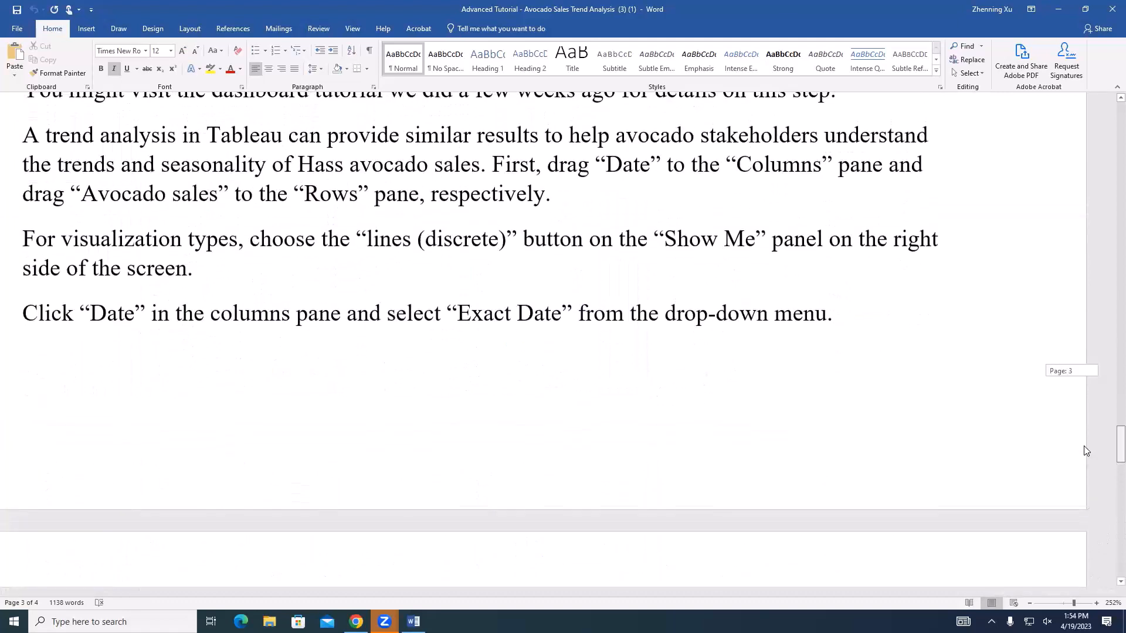
Switch to Chrome, search for "tableau public" in a new tab, and open the Tableau Public site's sign-in
{"action": "left_click", "coordinate": [355, 621]}
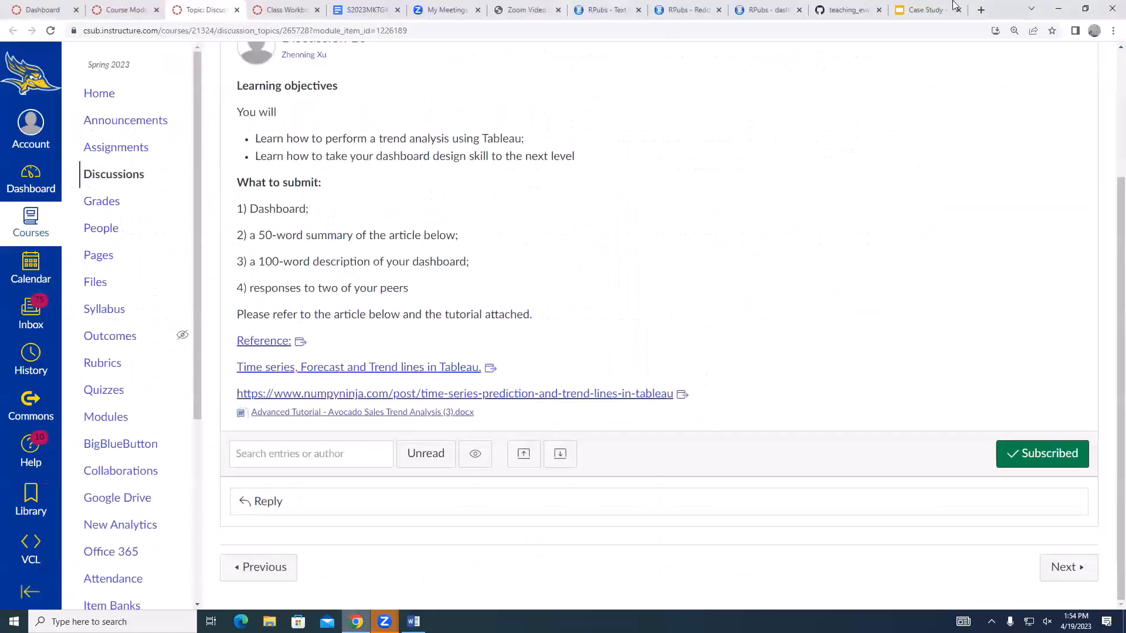
{"action": "left_click", "coordinate": [981, 9]}
{"action": "type", "text": "t"}
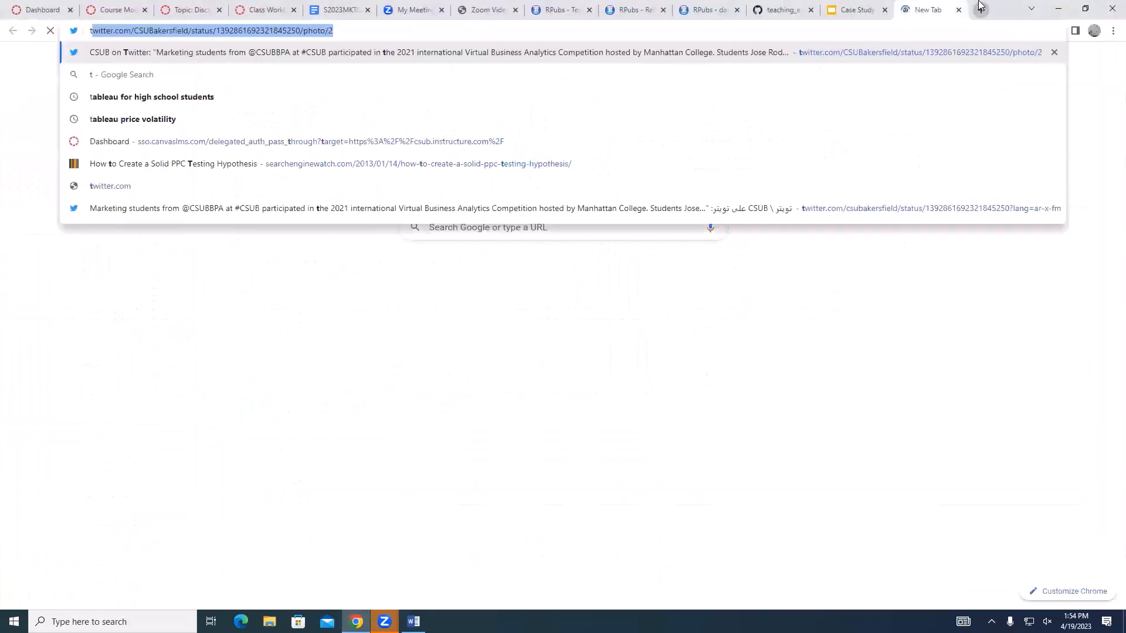
{"action": "type", "text": "ableau public"}
{"action": "key", "text": "Return"}
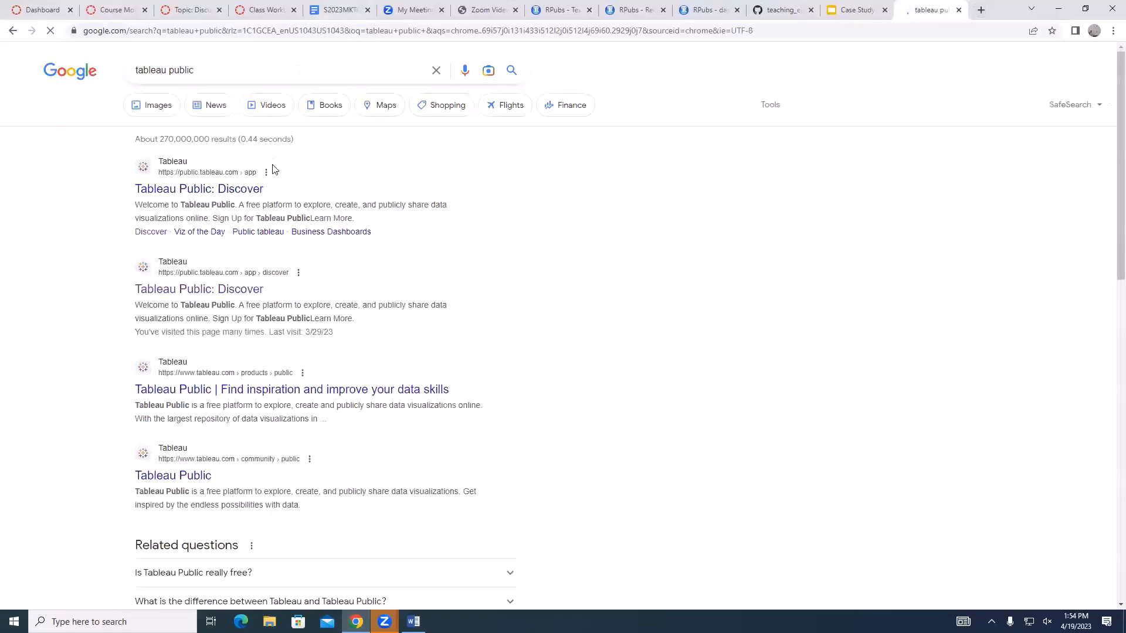
{"action": "left_click", "coordinate": [243, 192]}
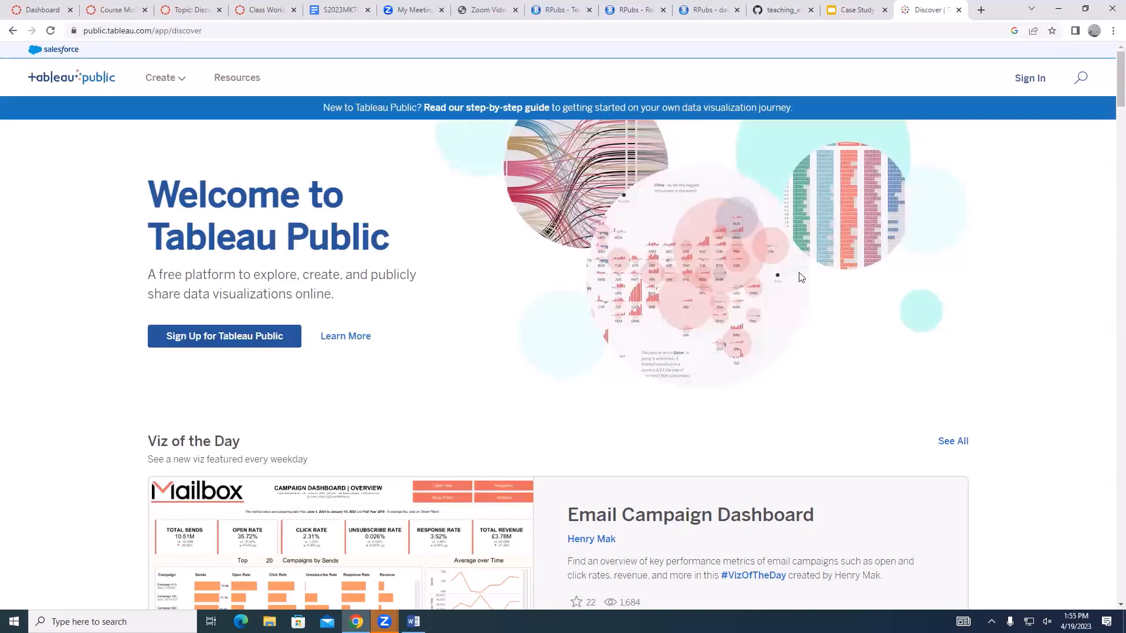
{"action": "left_click", "coordinate": [1025, 78]}
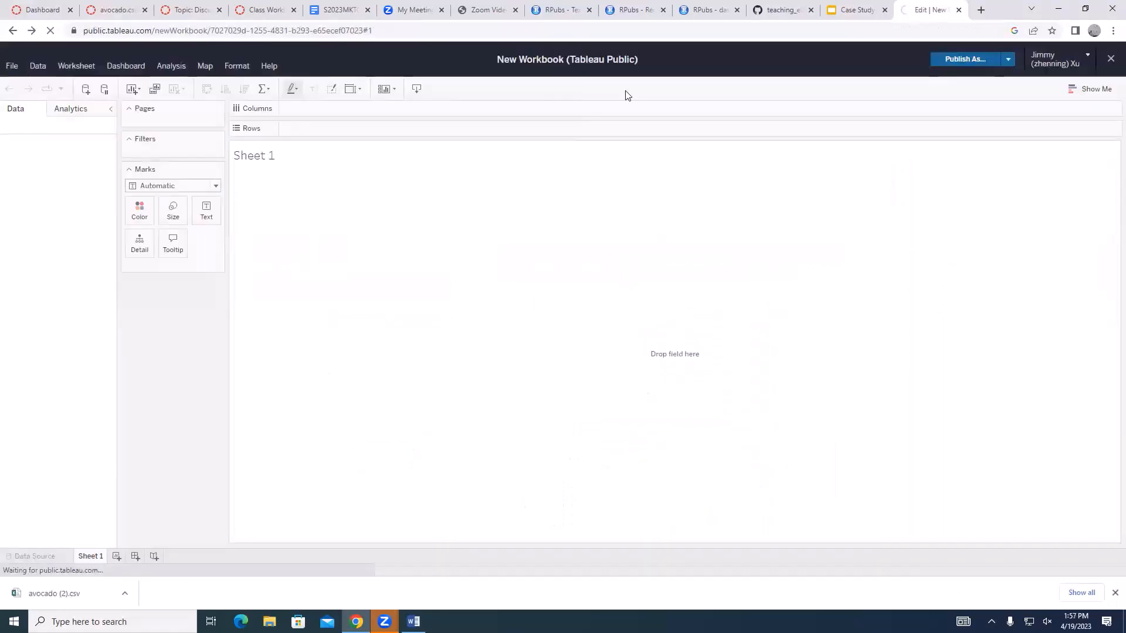
Switch to the Word tutorial and check the trend analysis instructions and the sample line chart
{"action": "left_click", "coordinate": [414, 621]}
{"action": "scroll", "coordinate": [417, 540], "scroll_direction": "down", "scroll_amount": 5}
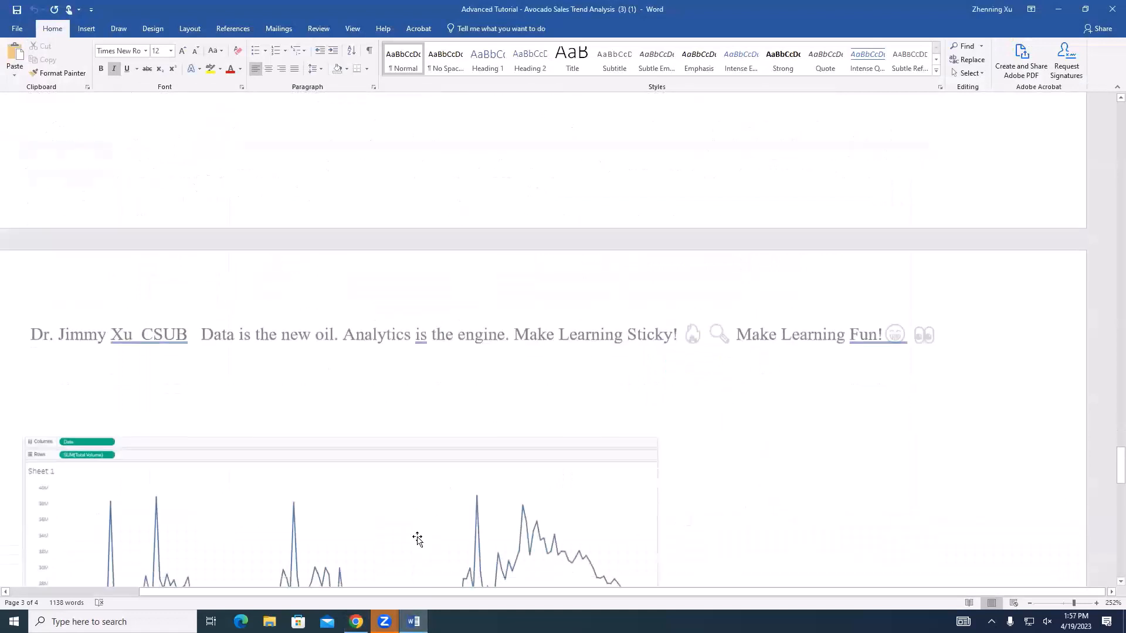
{"action": "scroll", "coordinate": [434, 523], "scroll_direction": "up", "scroll_amount": 3}
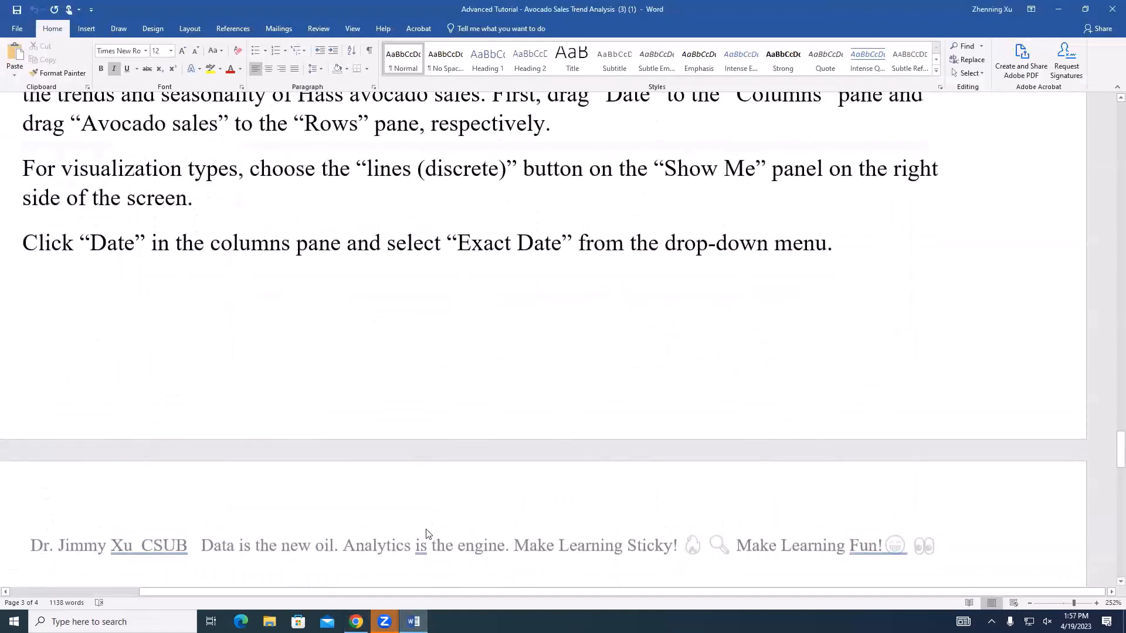
Return to Tableau Public in Chrome and create a new workbook with Web Authoring
{"action": "left_click", "coordinate": [356, 621]}
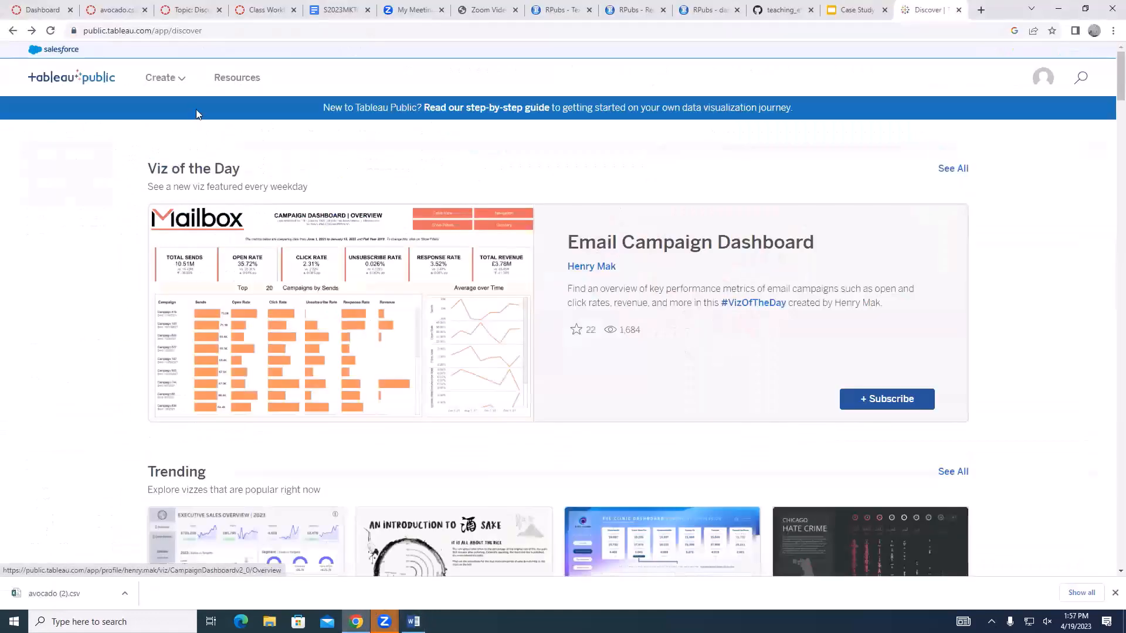
{"action": "left_click", "coordinate": [176, 78]}
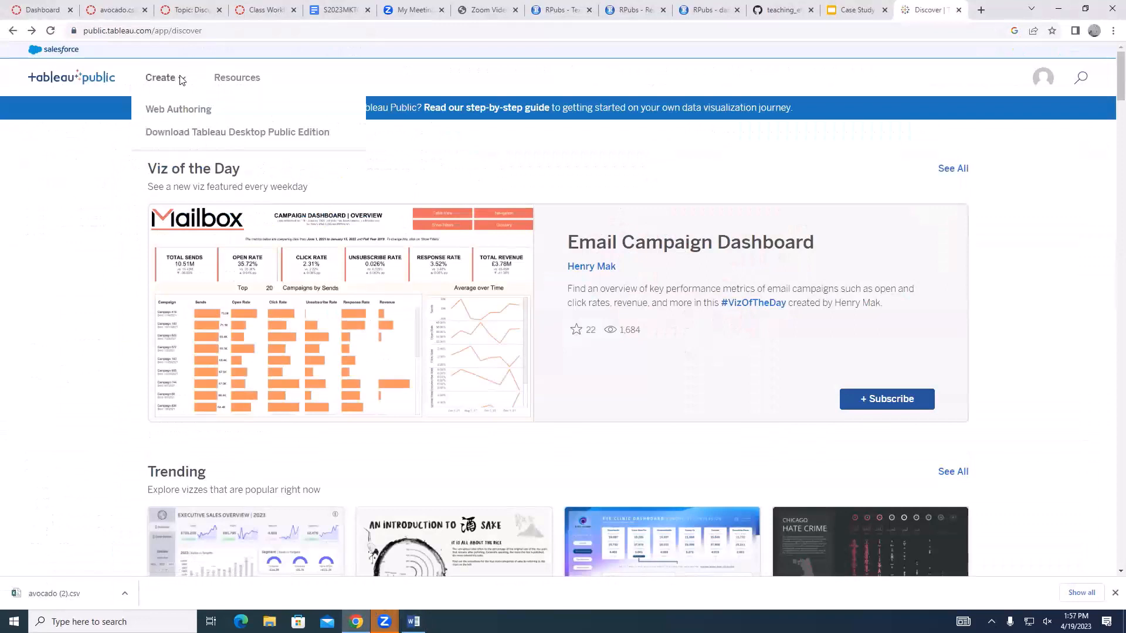
{"action": "left_click", "coordinate": [180, 111]}
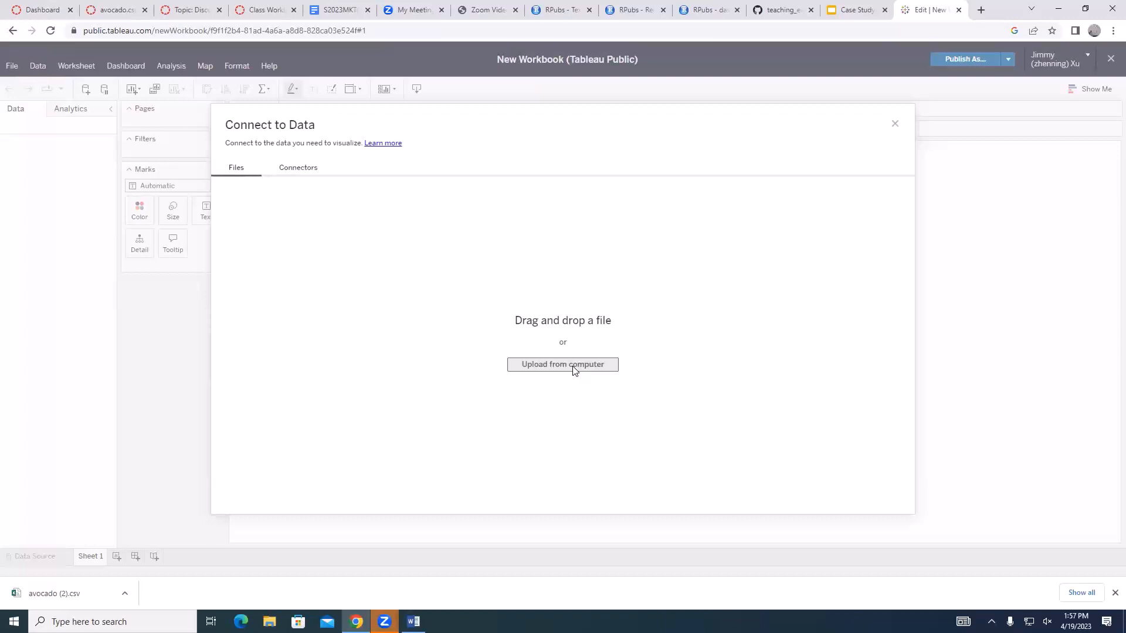
Upload the avocado_GIS Excel file from Downloads as the data source and set its data preview to update automatically
{"action": "left_click", "coordinate": [573, 369]}
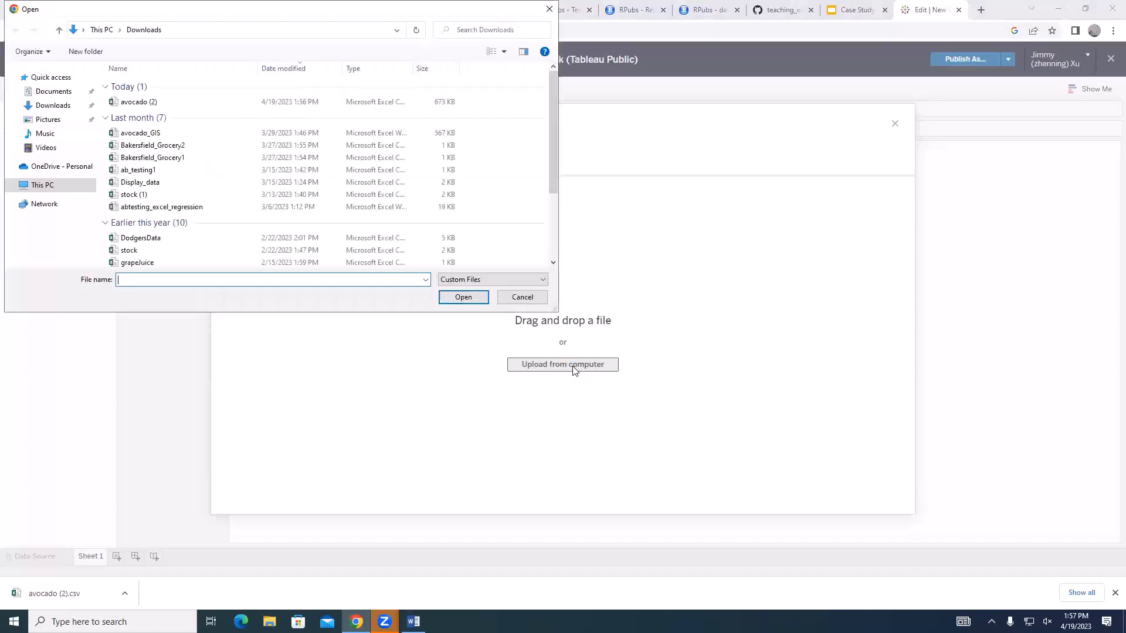
{"action": "left_click", "coordinate": [143, 139]}
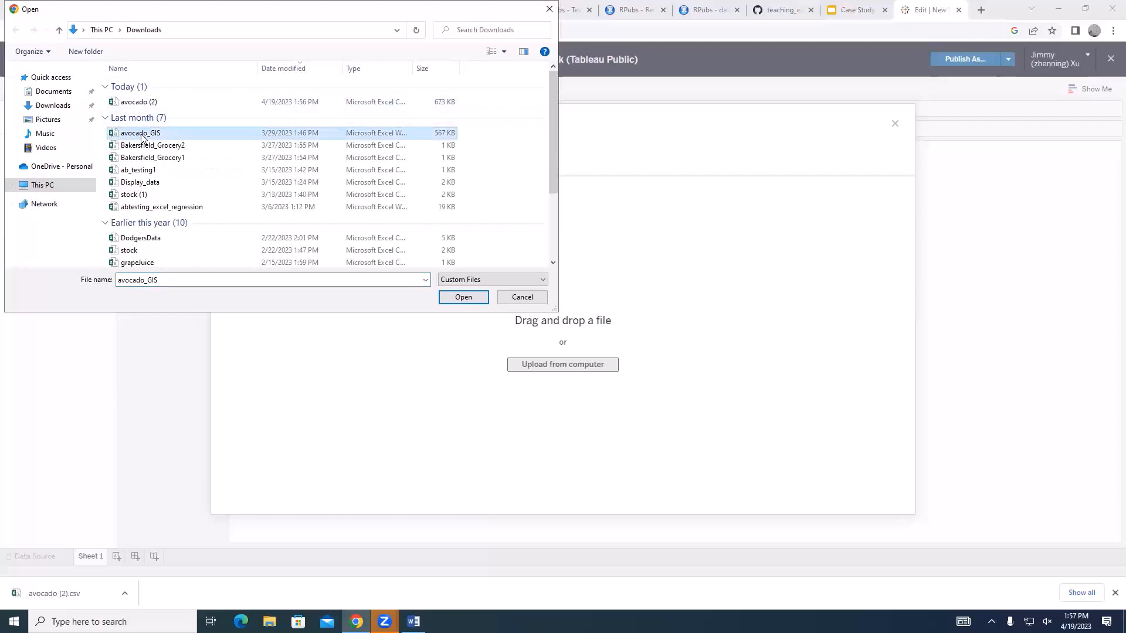
{"action": "left_click", "coordinate": [463, 297]}
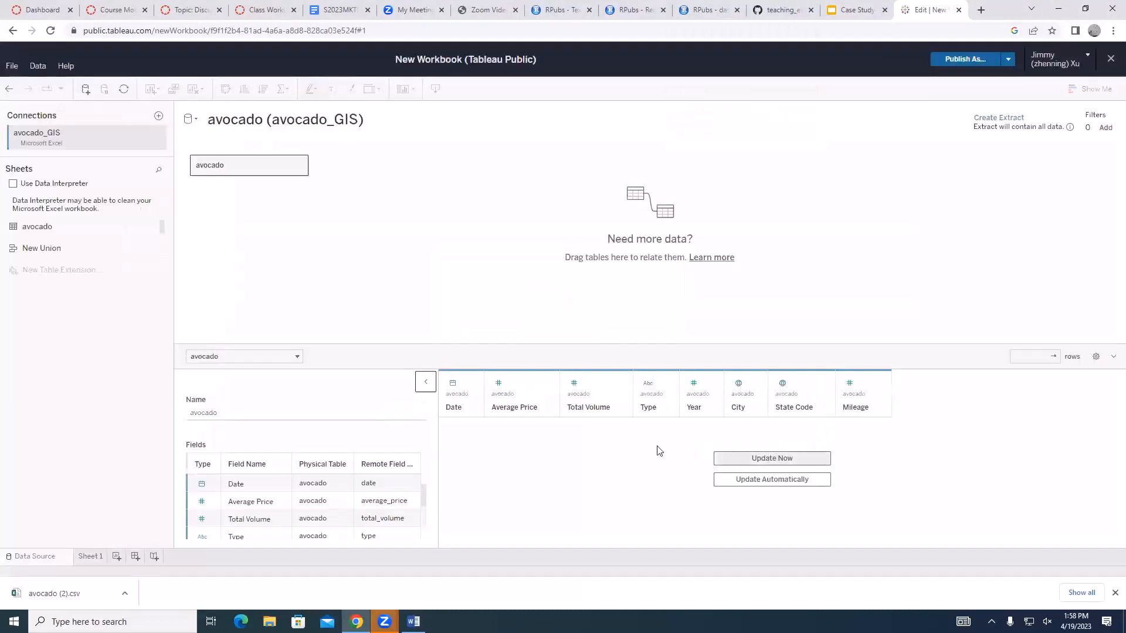
{"action": "left_click", "coordinate": [784, 480]}
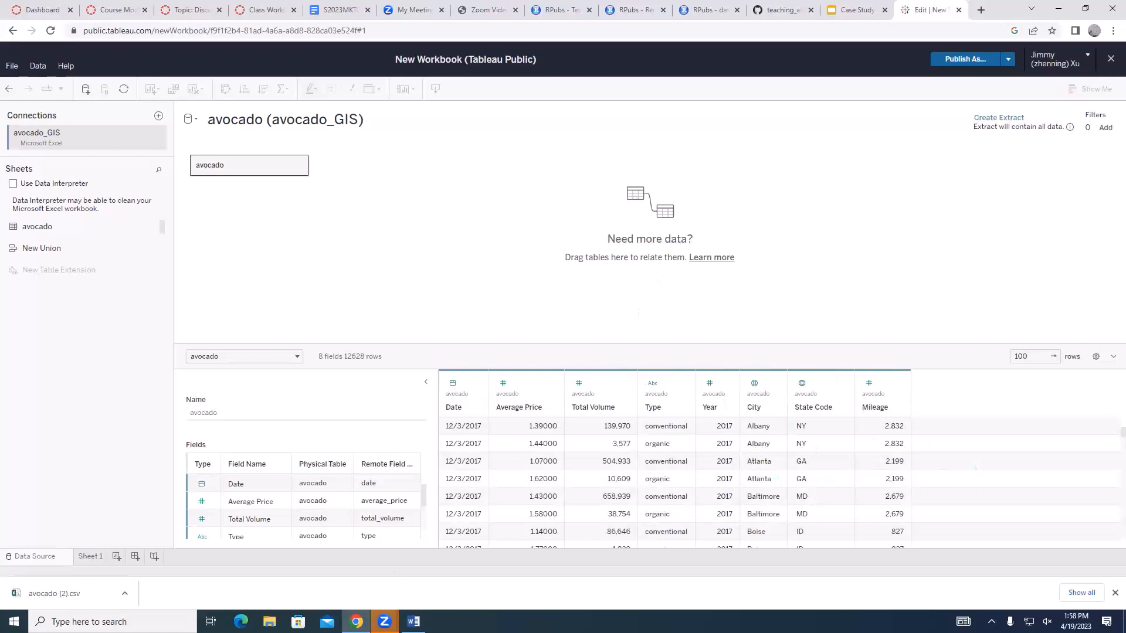
Switch to the Word tutorial and read the instructions for the sales revenue calculated field and the trend chart
{"action": "left_click", "coordinate": [414, 621]}
{"action": "scroll", "coordinate": [466, 552], "scroll_direction": "down", "scroll_amount": 8}
{"action": "scroll", "coordinate": [465, 552], "scroll_direction": "up", "scroll_amount": 12}
{"action": "scroll", "coordinate": [465, 552], "scroll_direction": "up", "scroll_amount": 5}
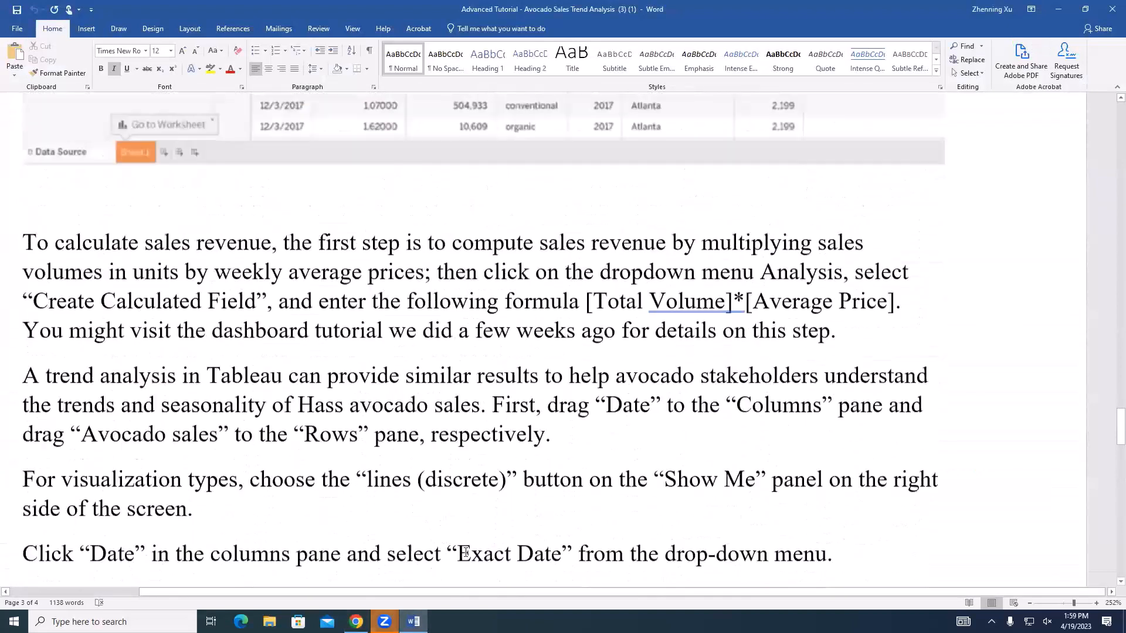
{"action": "scroll", "coordinate": [638, 466], "scroll_direction": "down", "scroll_amount": 3}
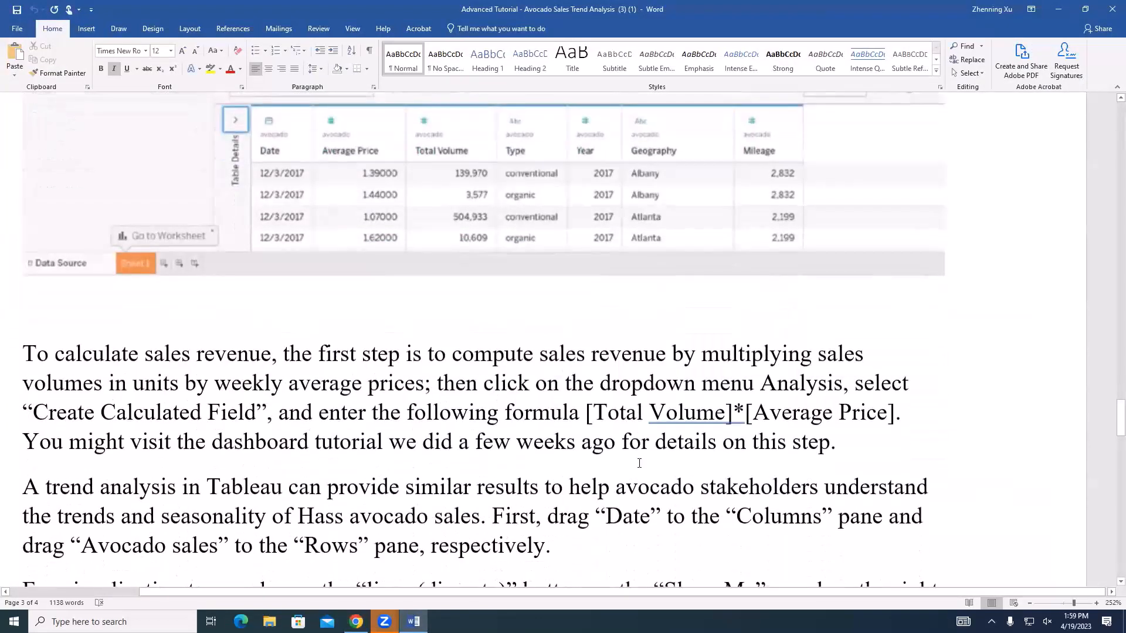
{"action": "scroll", "coordinate": [491, 441], "scroll_direction": "down", "scroll_amount": 2}
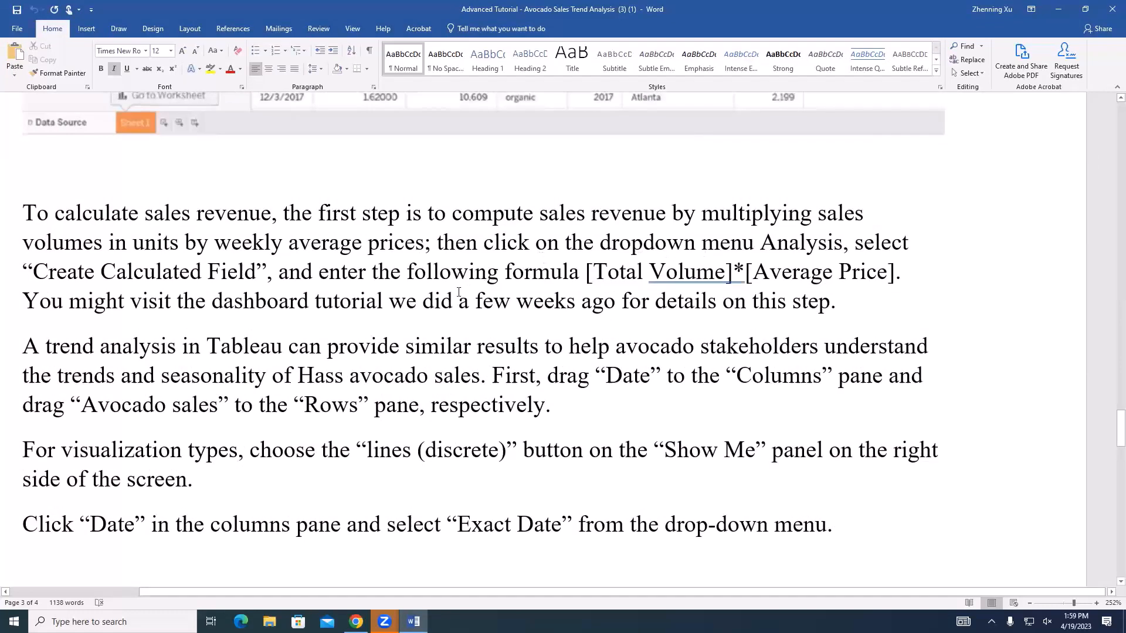
{"action": "left_click", "coordinate": [187, 249]}
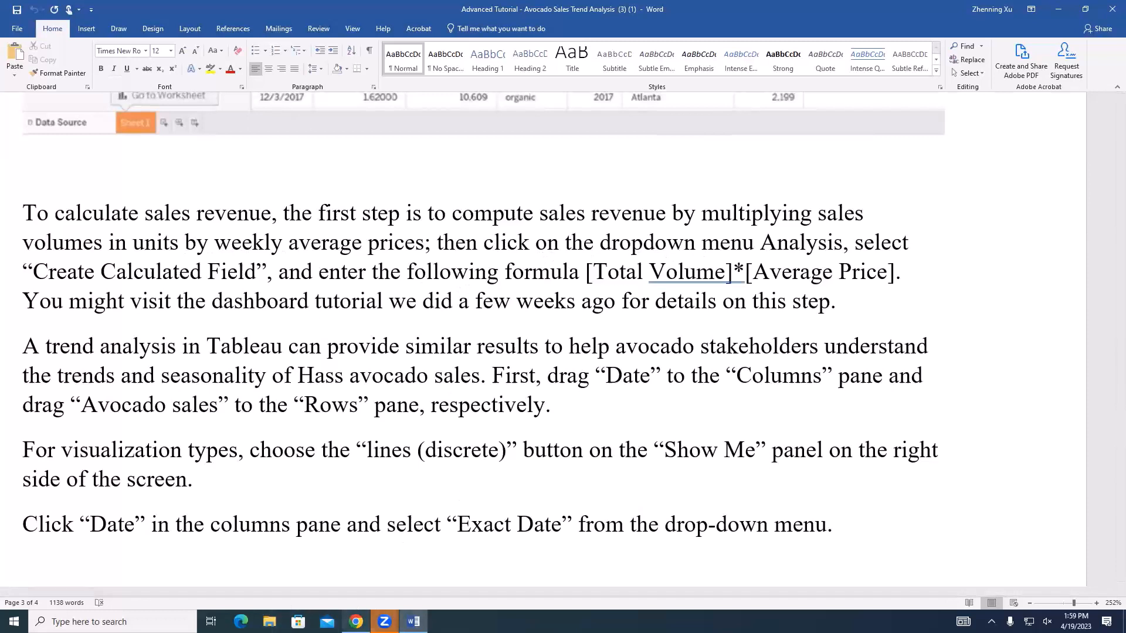
Switch back to Tableau Public in Chrome and open the Sheet 1 worksheet
{"action": "key", "text": "alt+Tab"}
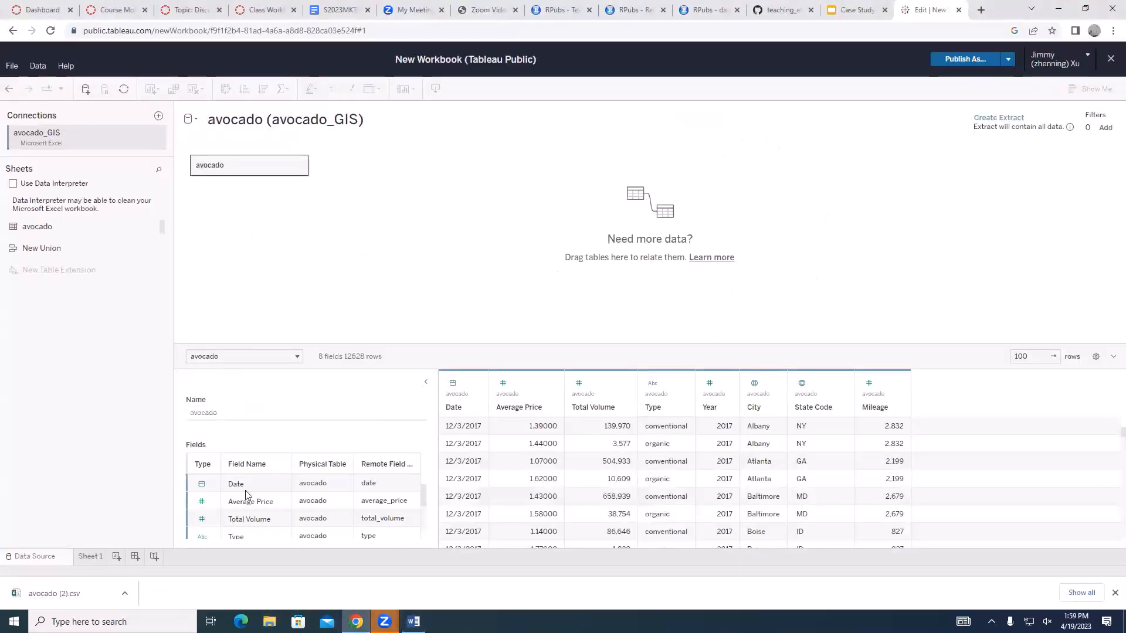
{"action": "left_click", "coordinate": [89, 556]}
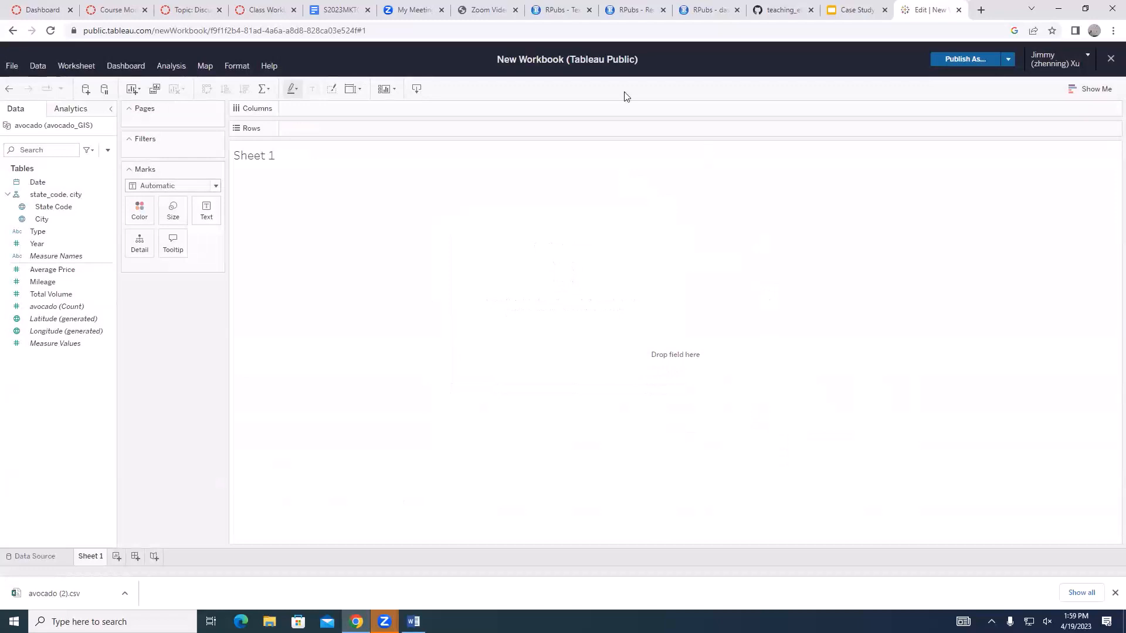
{"action": "left_click", "coordinate": [163, 66]}
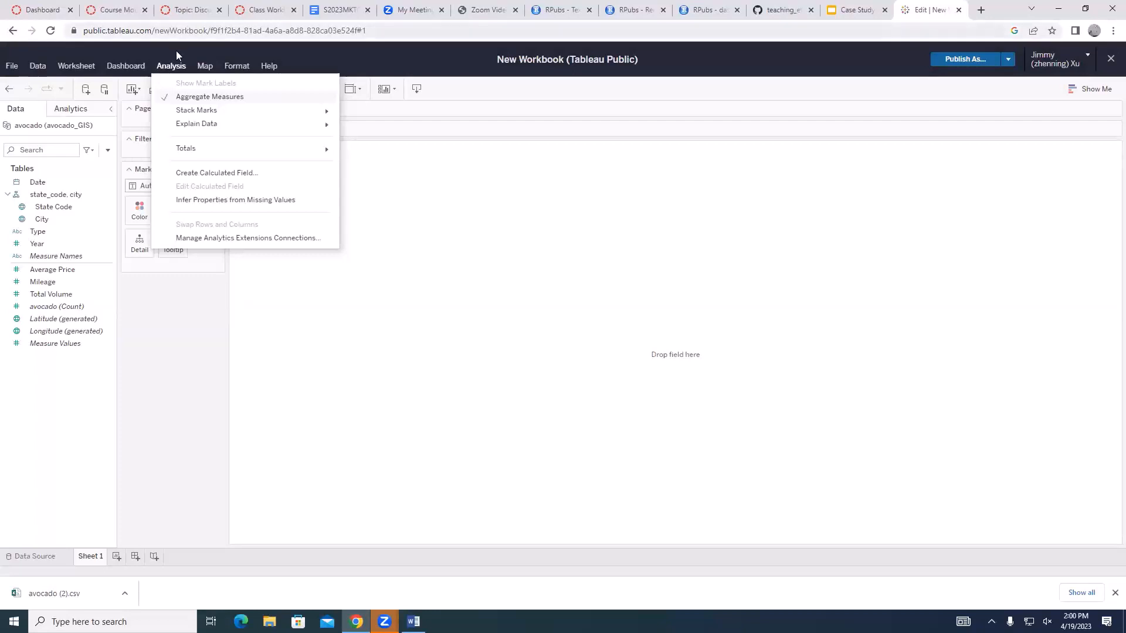
{"action": "left_click", "coordinate": [206, 173]}
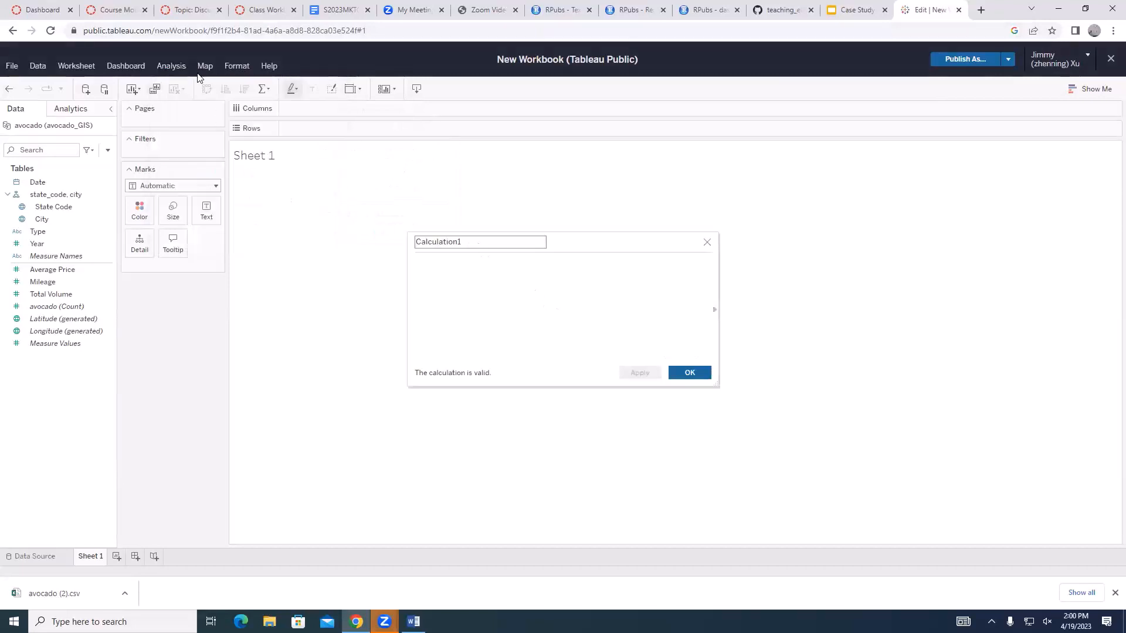
{"action": "left_click", "coordinate": [707, 243]}
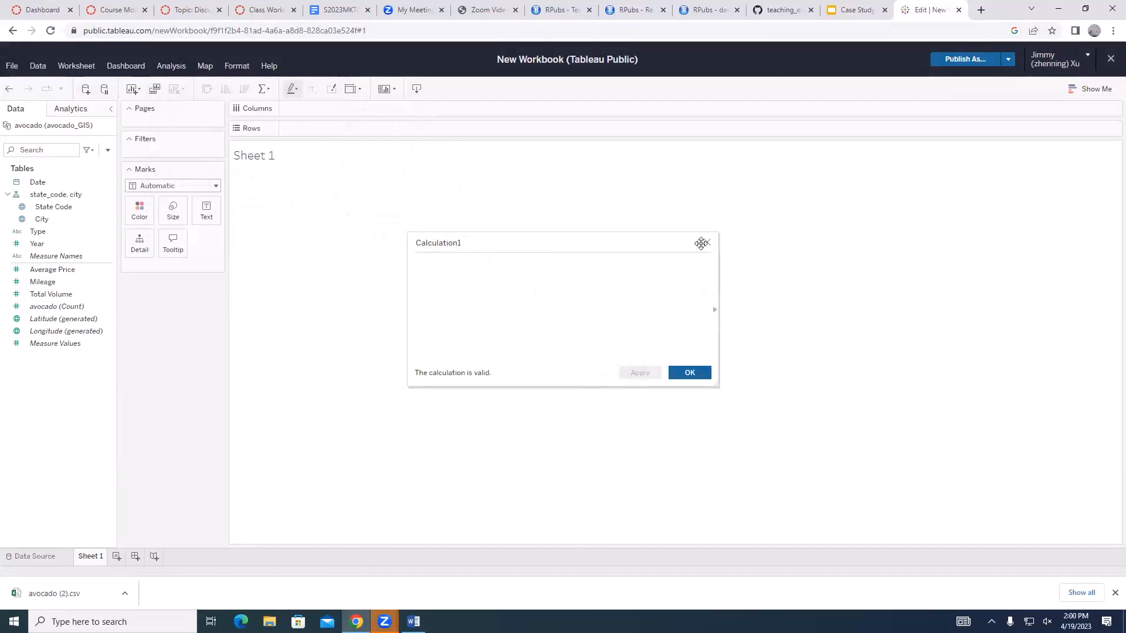
{"action": "left_click", "coordinate": [172, 66]}
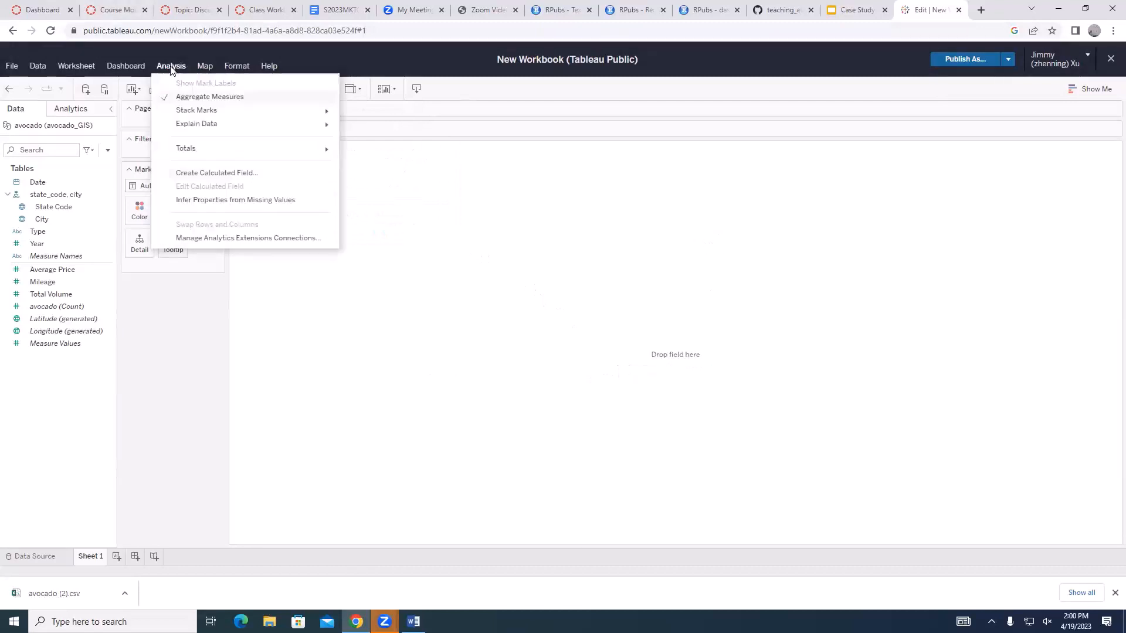
{"action": "left_click", "coordinate": [216, 174]}
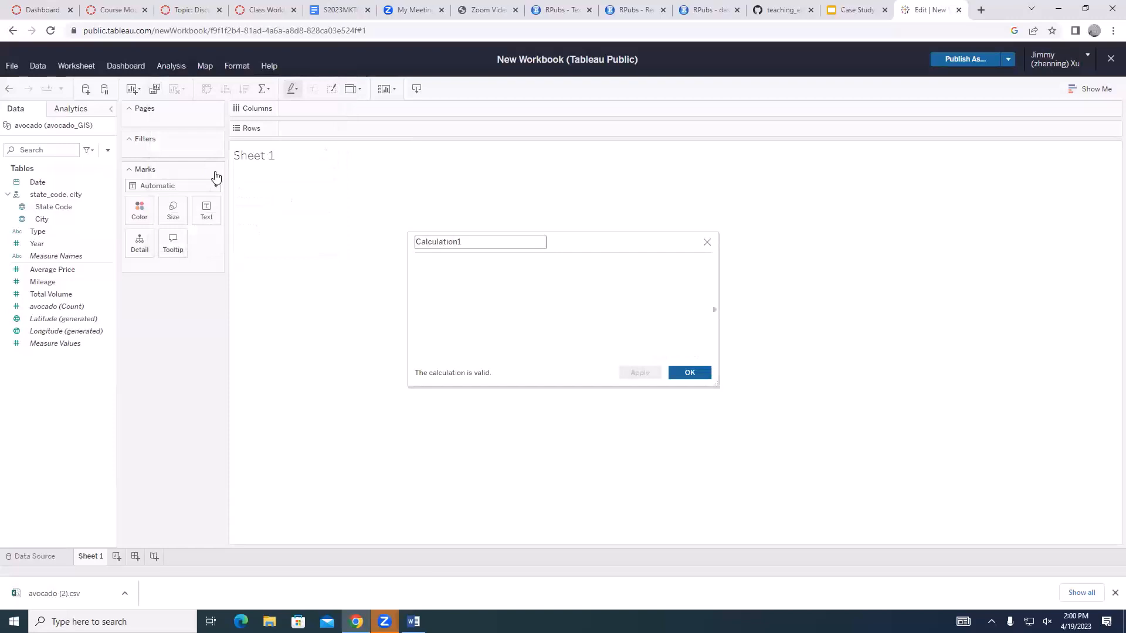
{"action": "double_click", "coordinate": [465, 244]}
{"action": "type", "text": "Total sales"}
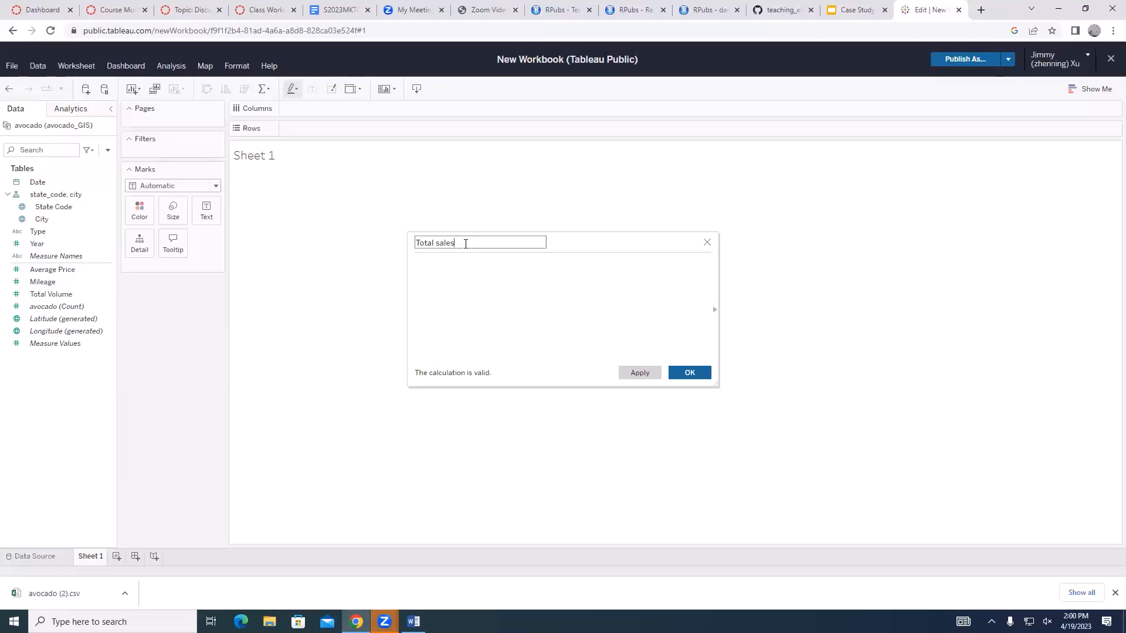
{"action": "left_click", "coordinate": [707, 244]}
{"action": "left_click", "coordinate": [707, 244]}
{"action": "left_click", "coordinate": [14, 32]}
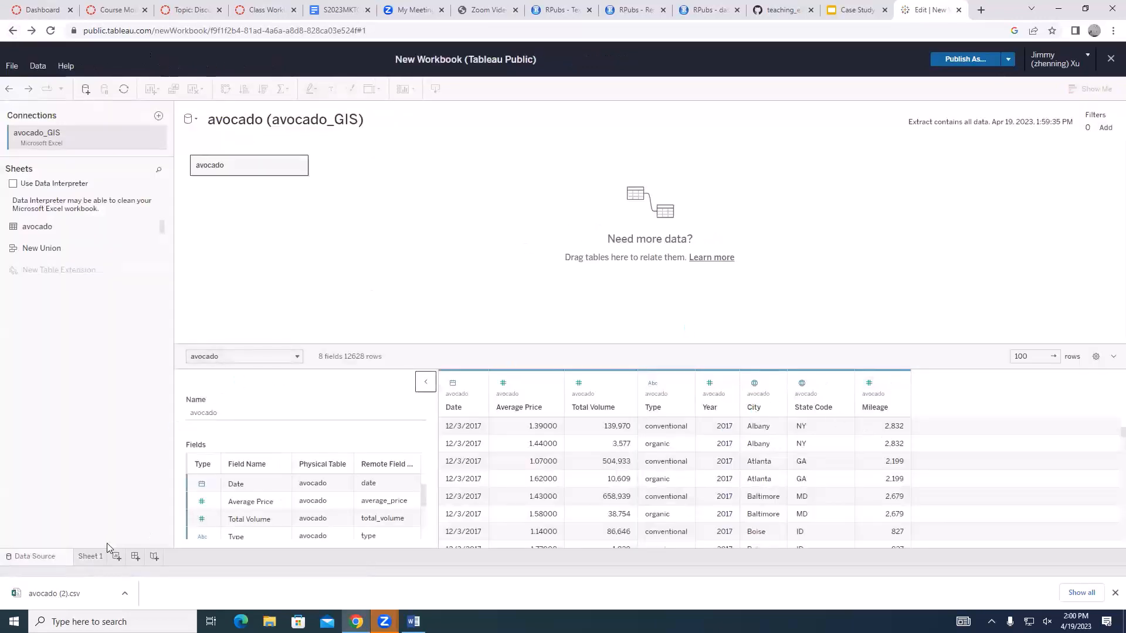
{"action": "left_click", "coordinate": [91, 556]}
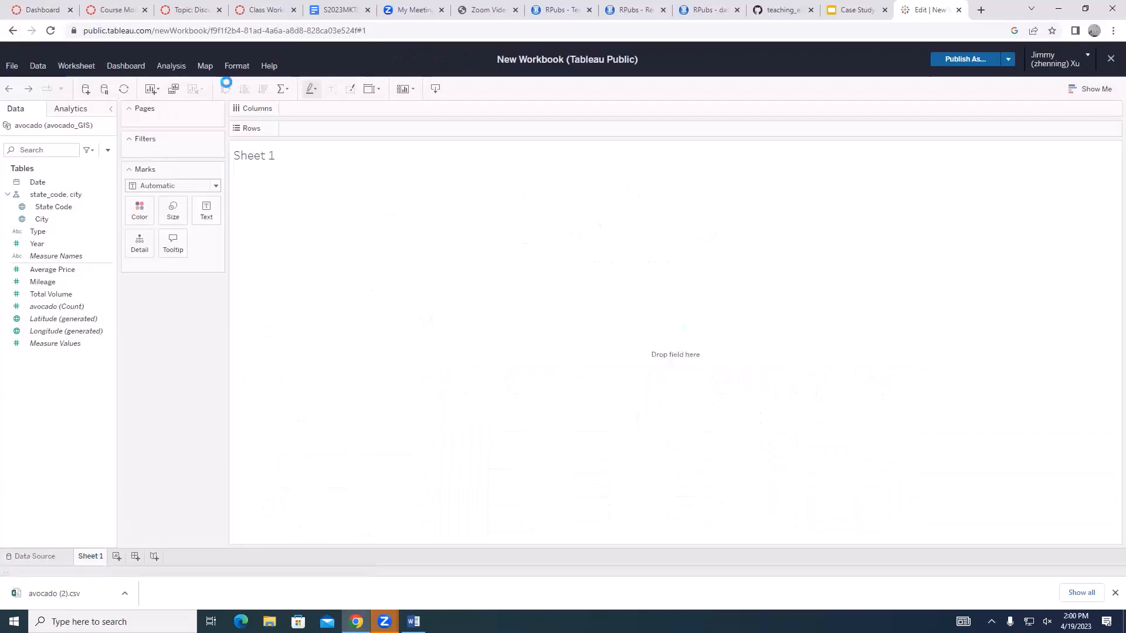
Create a new calculated field from the avocado data and name it "Total sales"
{"action": "left_click", "coordinate": [164, 70]}
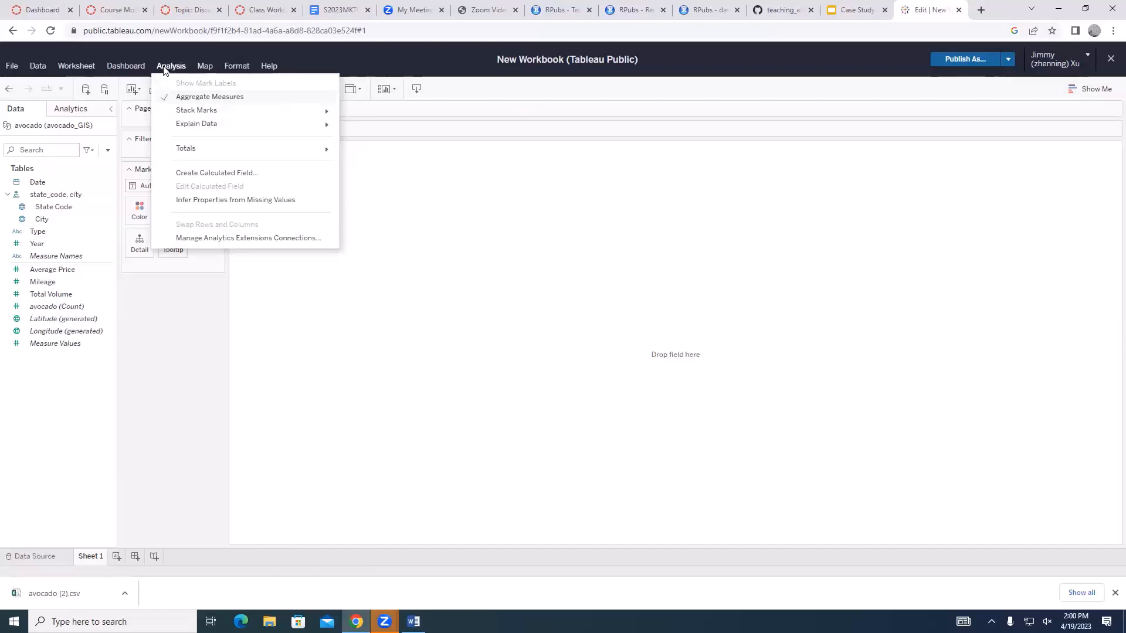
{"action": "left_click", "coordinate": [217, 173]}
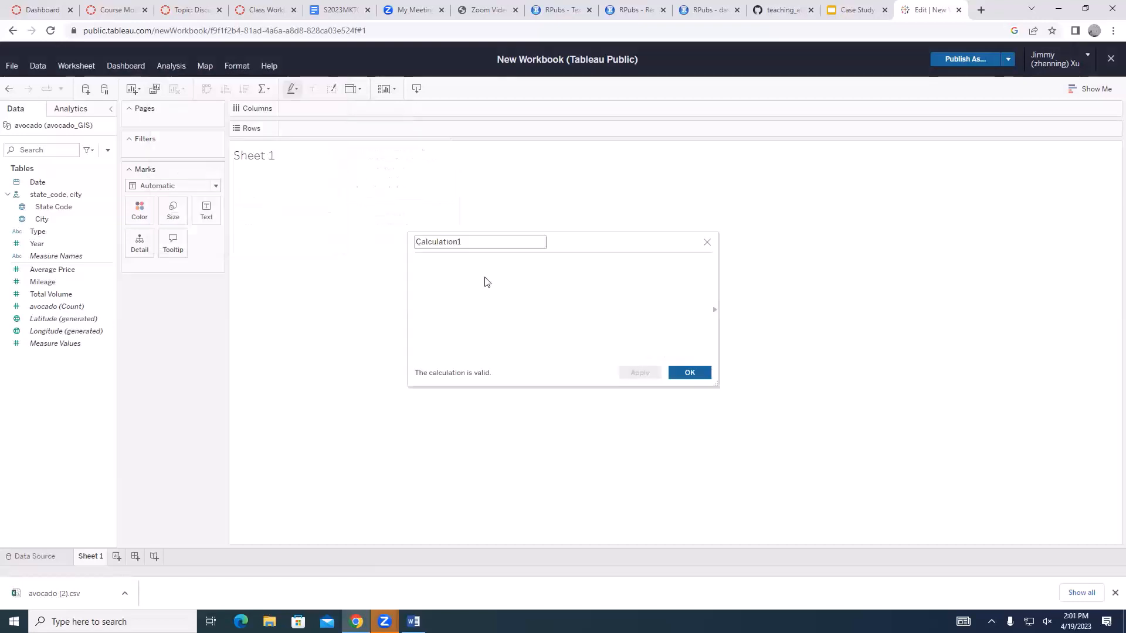
{"action": "double_click", "coordinate": [471, 245]}
{"action": "type", "text": "Total s"}
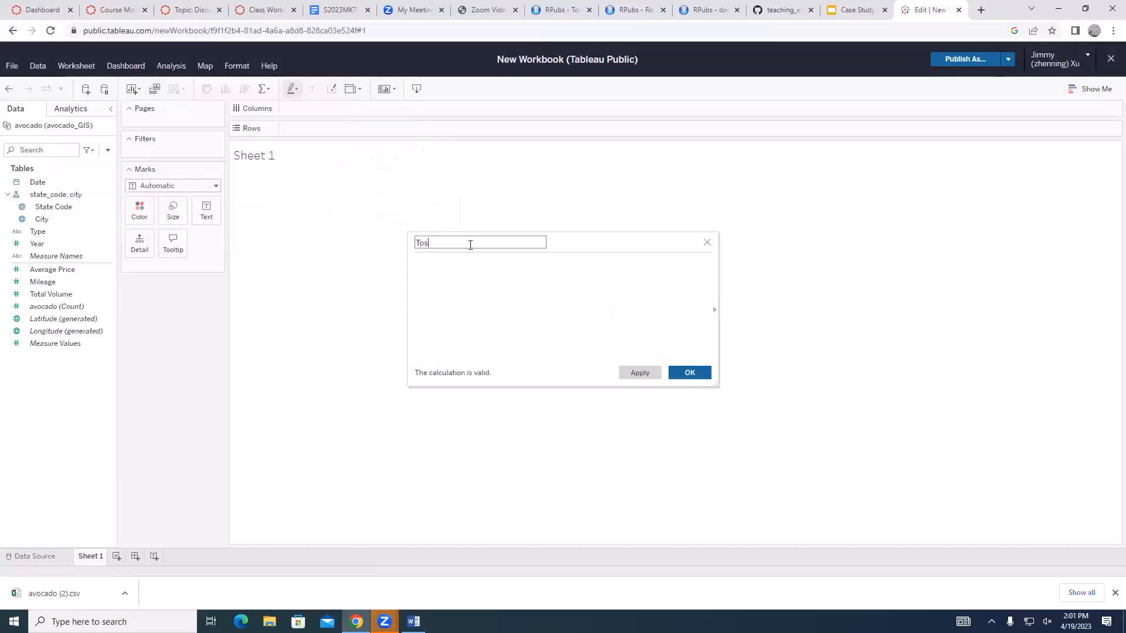
{"action": "type", "text": "alesa"}
{"action": "key", "text": "BackSpace"}
Begin the Total sales formula with the Average Price field followed by a multiplication sign
{"action": "left_click", "coordinate": [459, 276]}
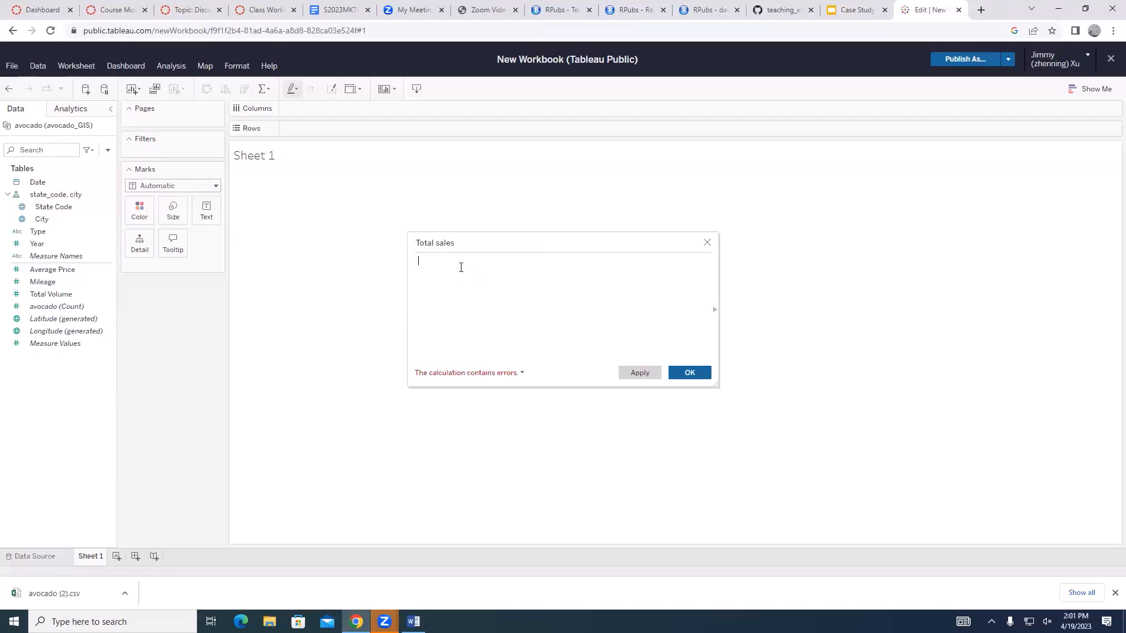
{"action": "type", "text": "average"}
{"action": "key", "text": "BackSpace"}
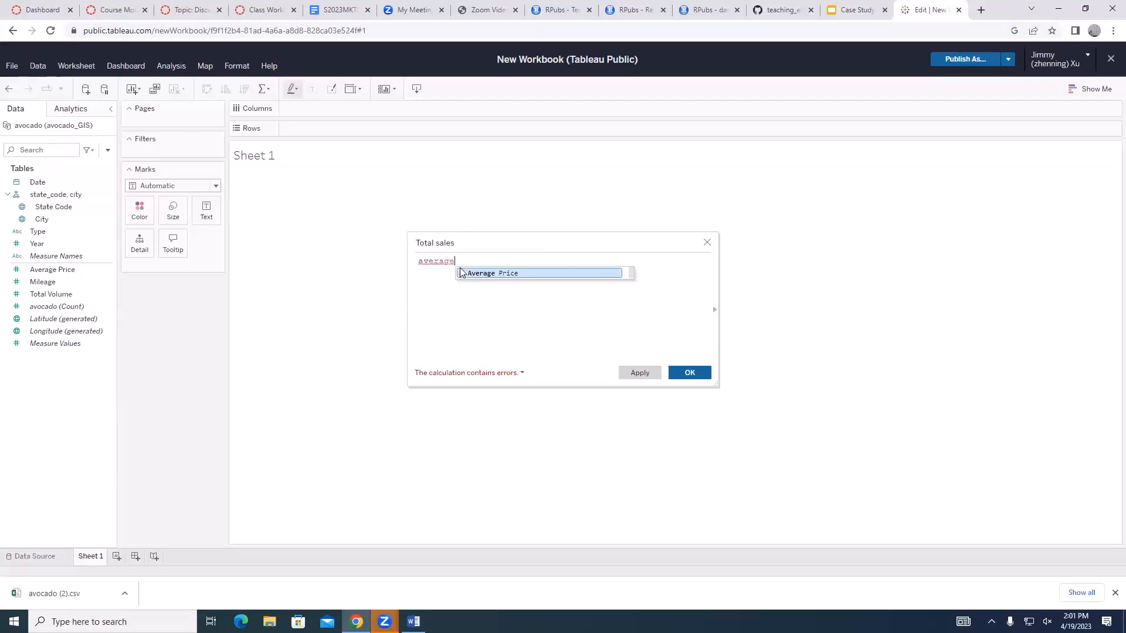
{"action": "left_click", "coordinate": [494, 273]}
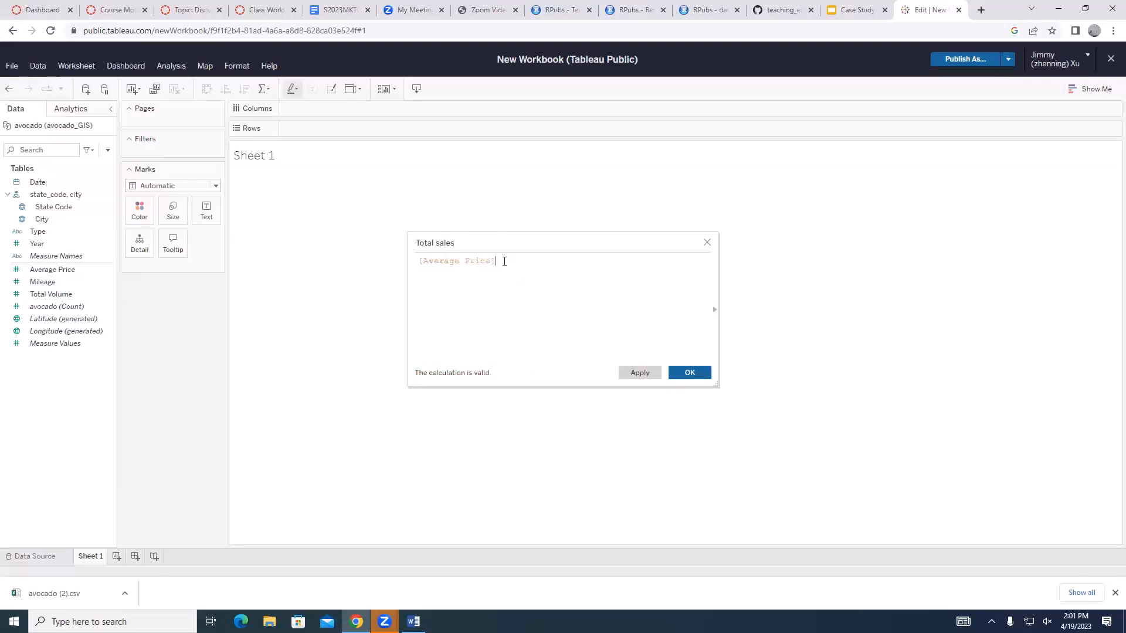
{"action": "type", "text": "*"}
Check the sales revenue formula in the Word tutorial, select its text, and return to the calculation in Tableau Public
{"action": "left_click", "coordinate": [414, 622]}
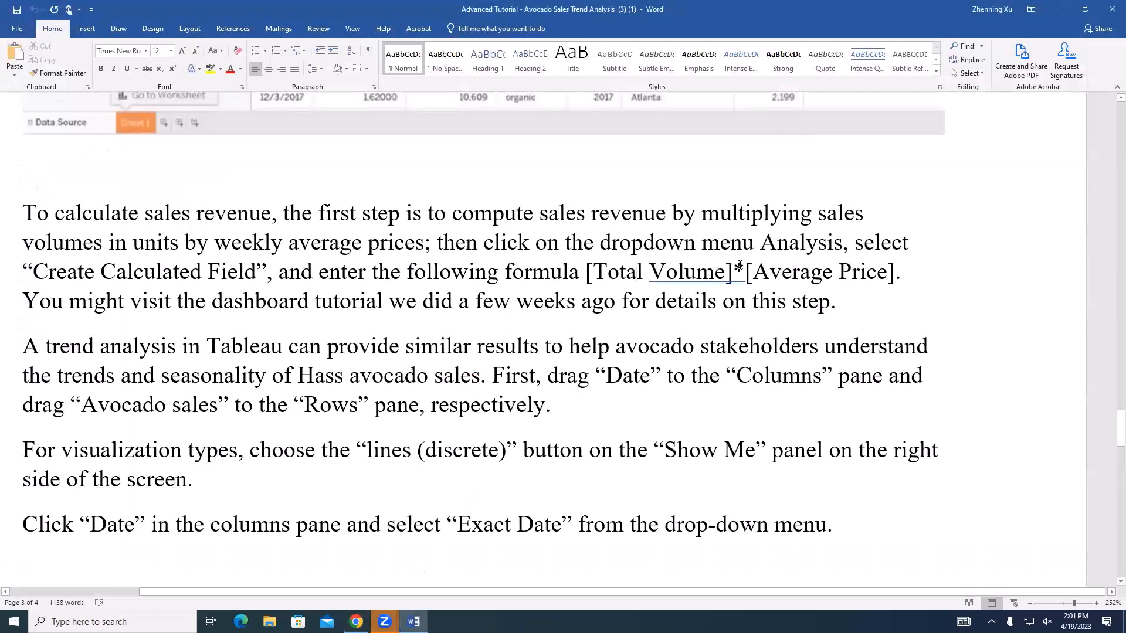
{"action": "left_click", "coordinate": [355, 622]}
{"action": "key", "text": "alt+Tab"}
{"action": "left_click_drag", "start_coordinate": [585, 271], "coordinate": [900, 275]}
{"action": "key", "text": "alt+Tab"}
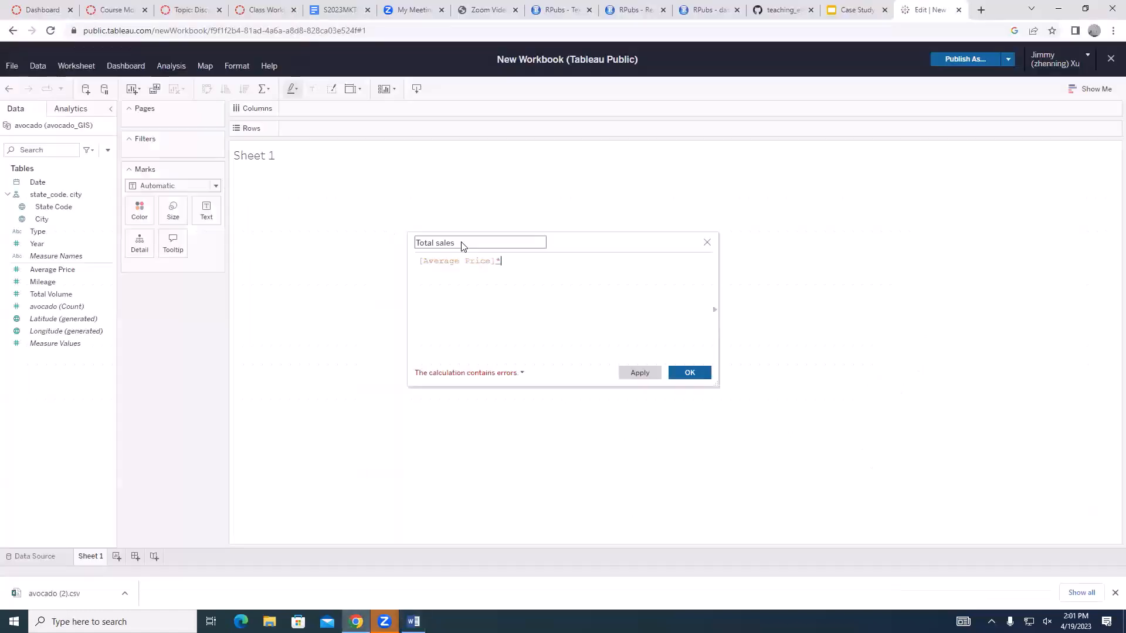
Complete the formula as [Average Price]*[Total Volume] and save the calculated field
{"action": "type", "text": "a"}
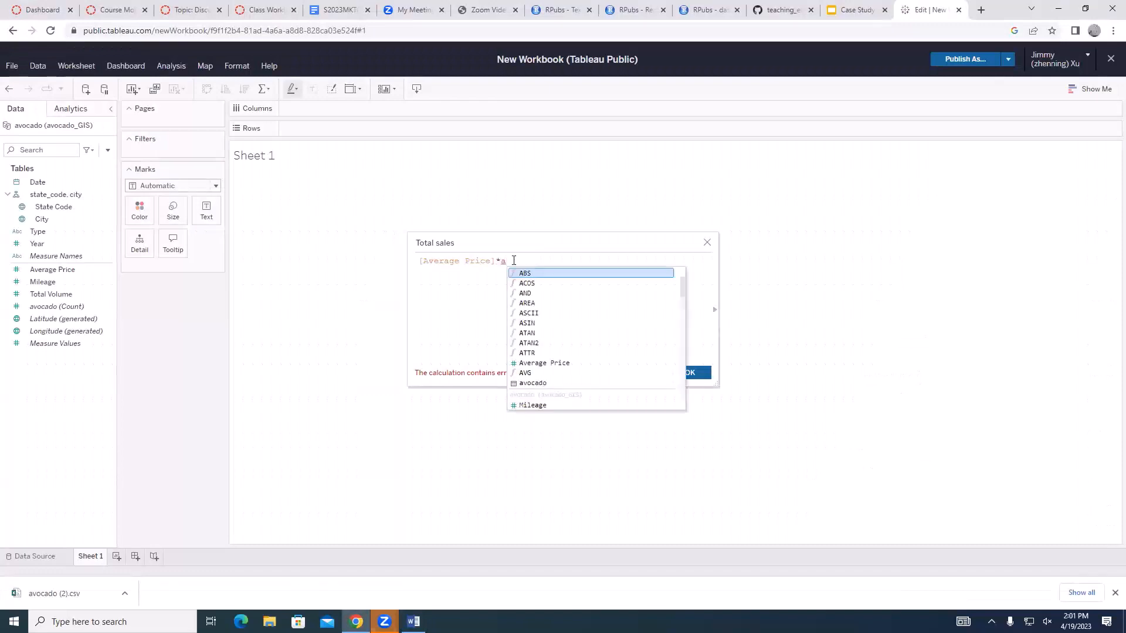
{"action": "key", "text": "BackSpace"}
{"action": "type", "text": "total"}
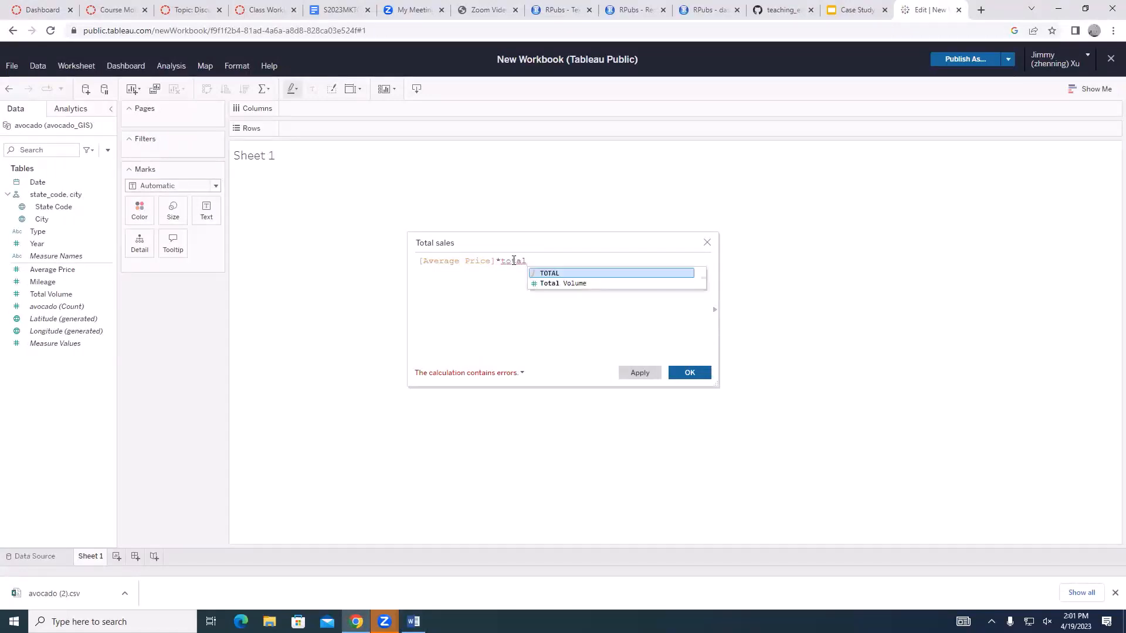
{"action": "left_click", "coordinate": [578, 284]}
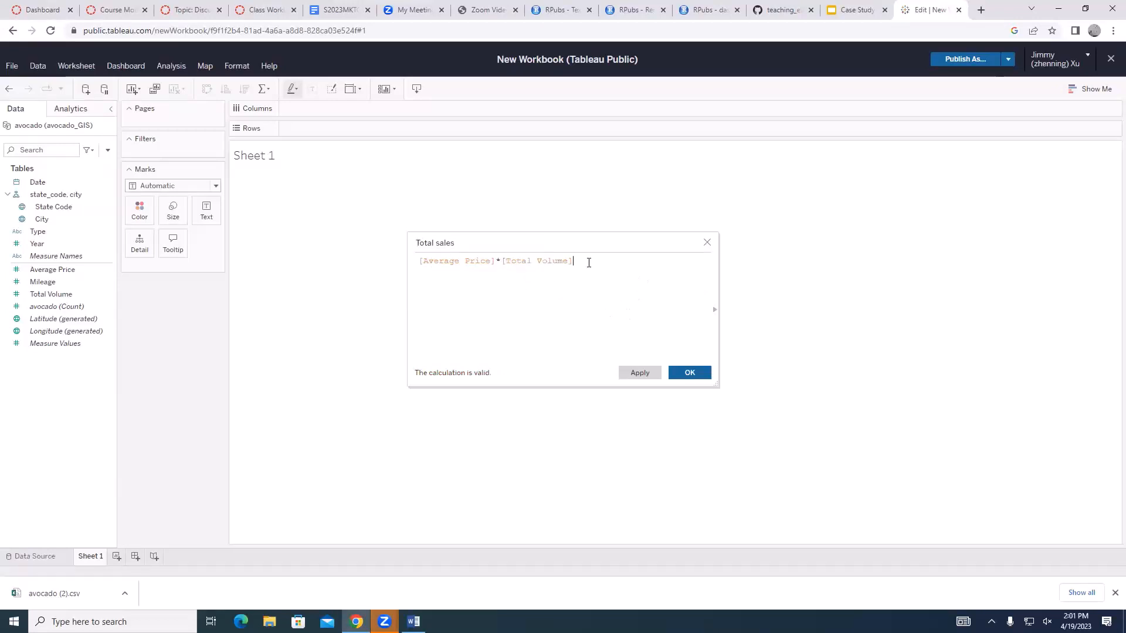
{"action": "left_click", "coordinate": [690, 373]}
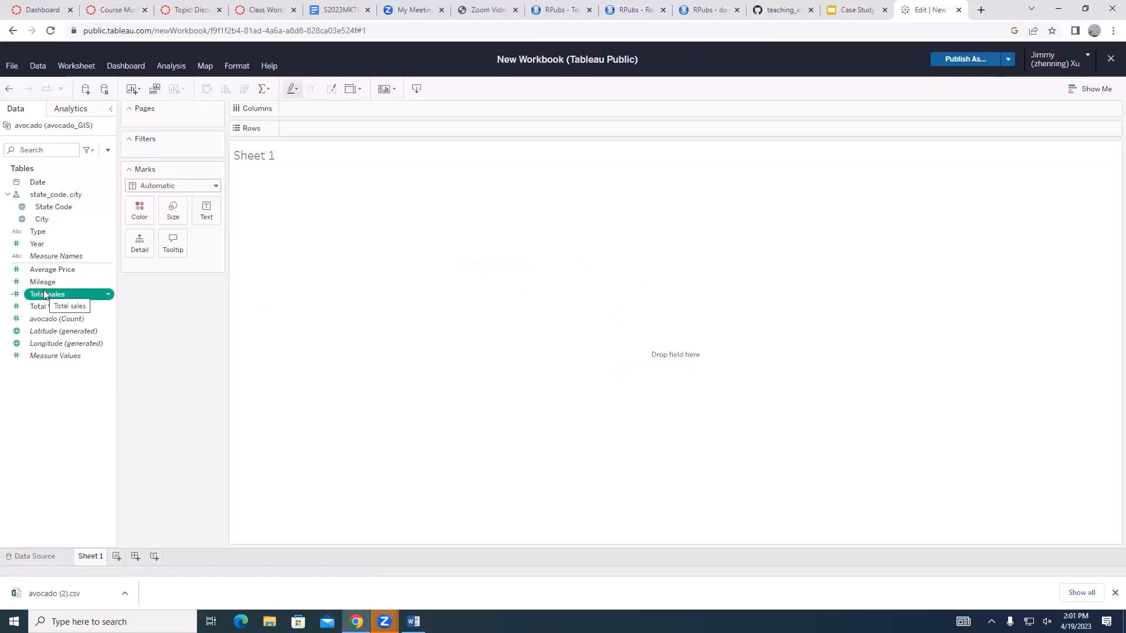
Switch to the Word tutorial and highlight in yellow the three paragraphs on trend analysis, visualization types and Exact Date
{"action": "left_click", "coordinate": [413, 622]}
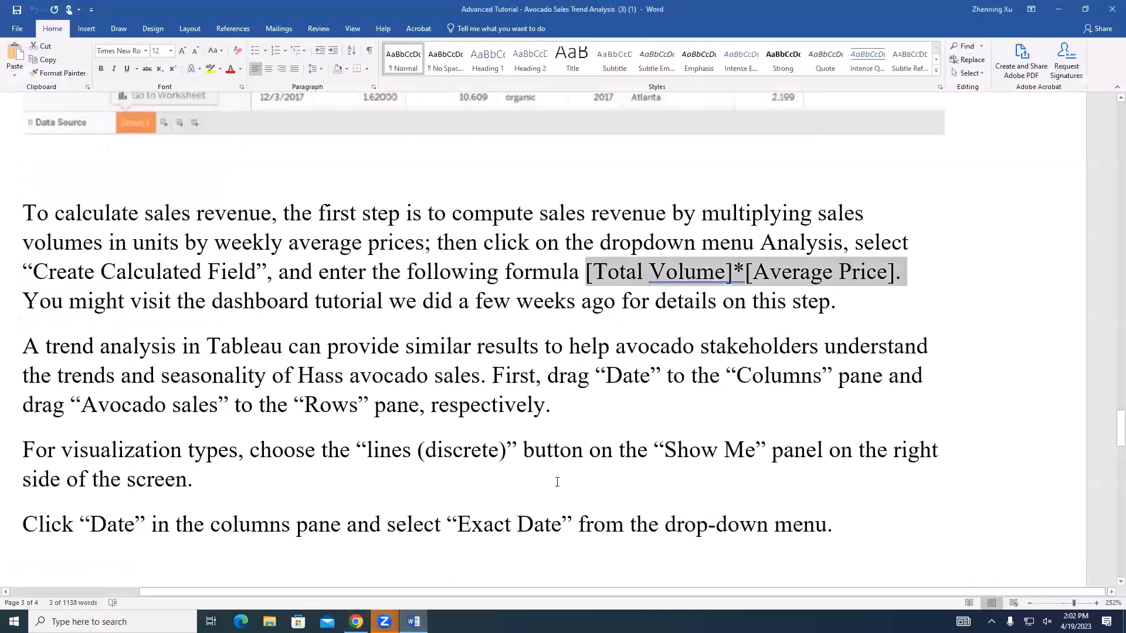
{"action": "scroll", "coordinate": [559, 485], "scroll_direction": "down", "scroll_amount": 5}
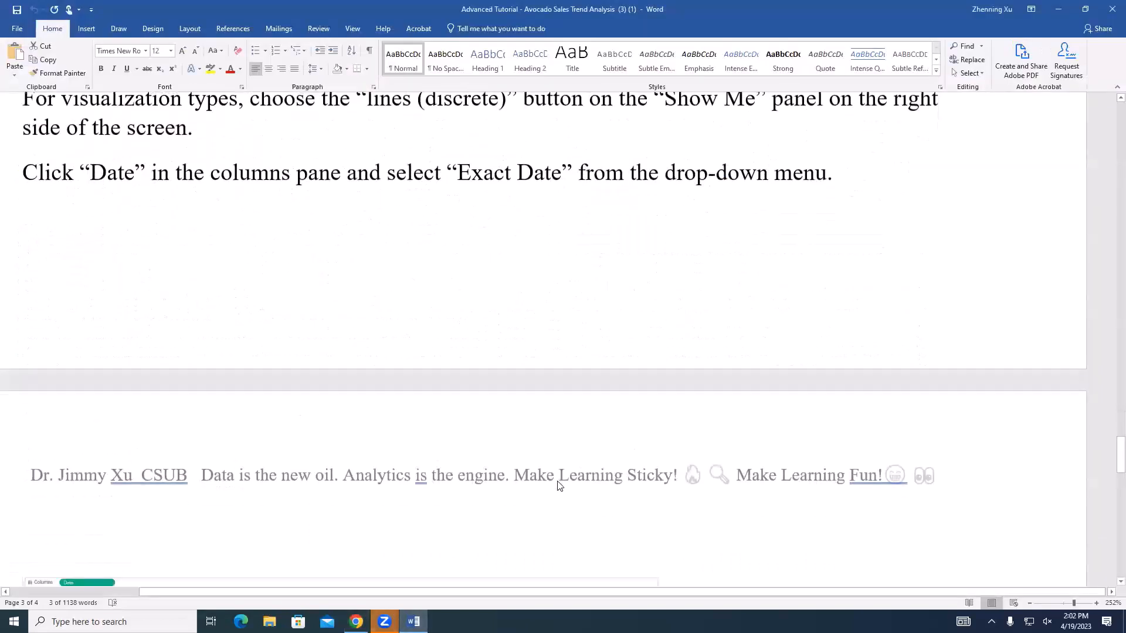
{"action": "scroll", "coordinate": [558, 481], "scroll_direction": "up", "scroll_amount": 5}
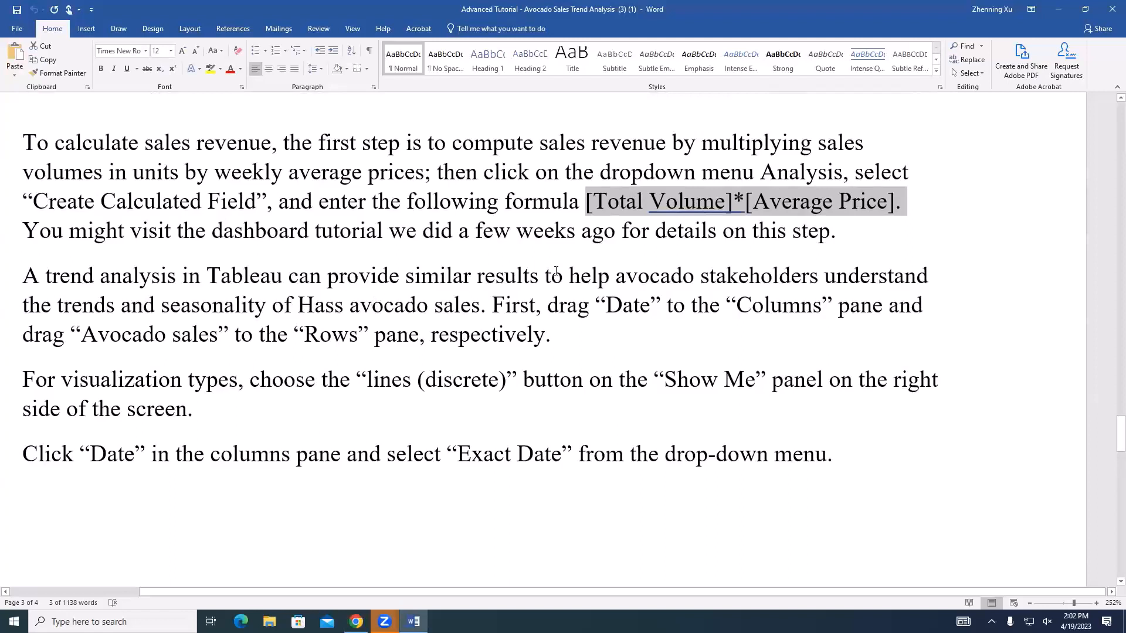
{"action": "triple_click", "coordinate": [464, 320]}
{"action": "left_click", "coordinate": [833, 455], "text": "shift"}
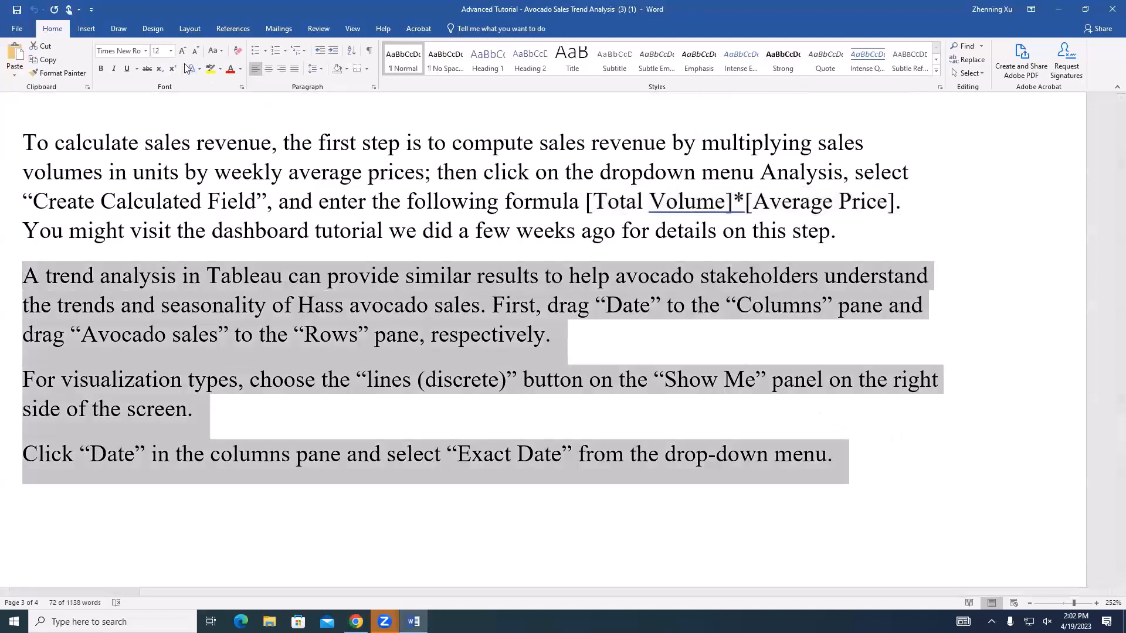
{"action": "left_click", "coordinate": [210, 68]}
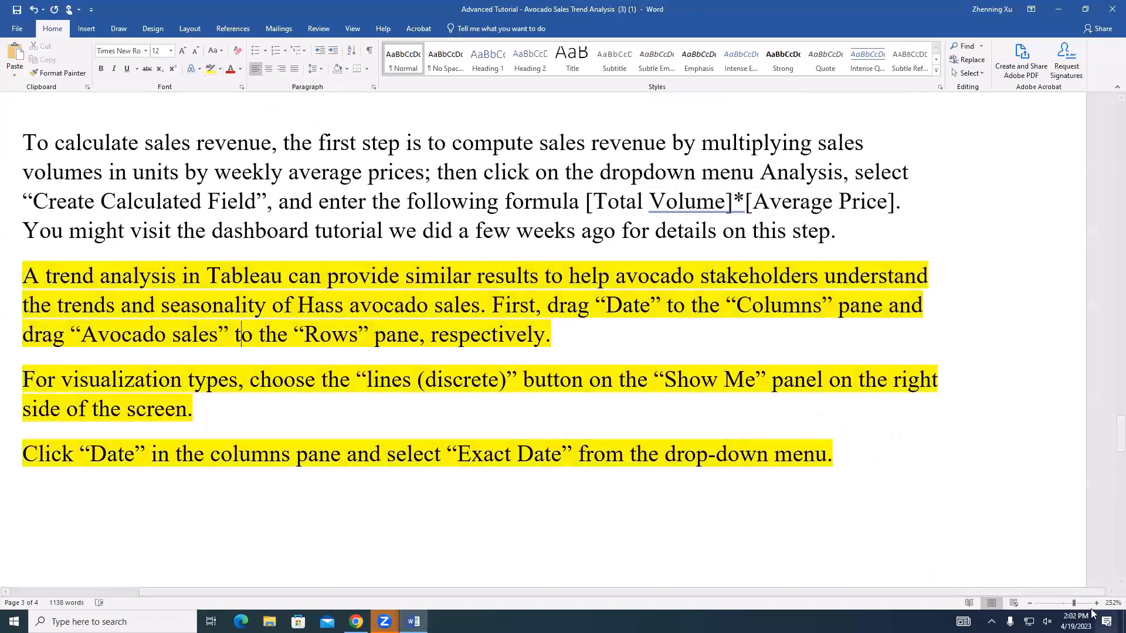
{"action": "left_click", "coordinate": [308, 353]}
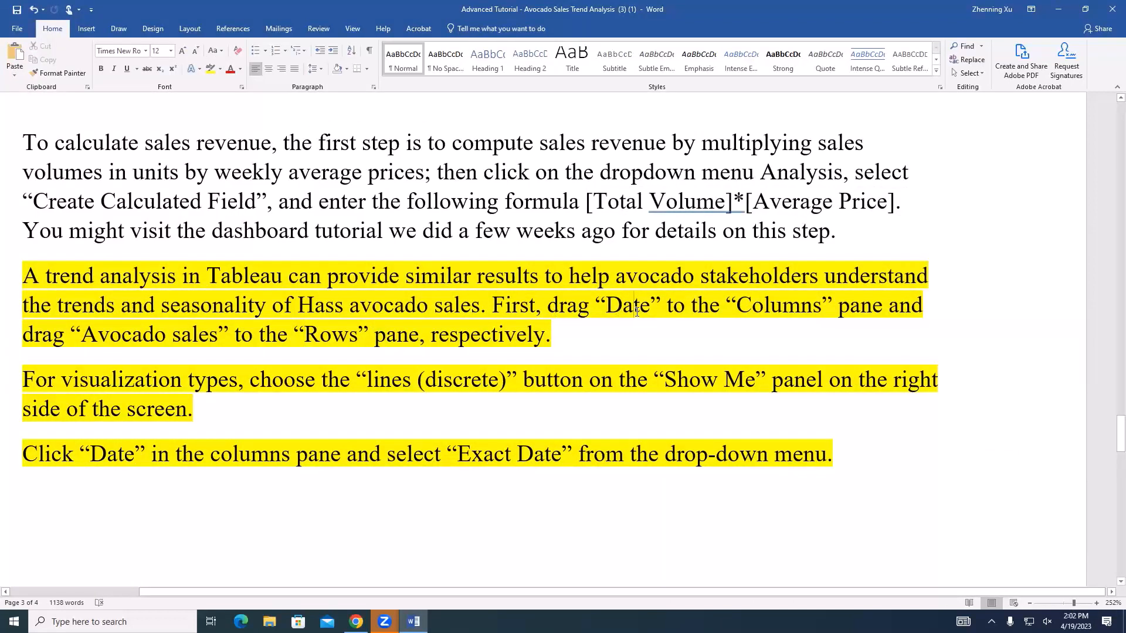
{"action": "left_click", "coordinate": [535, 336]}
{"action": "left_click", "coordinate": [564, 333]}
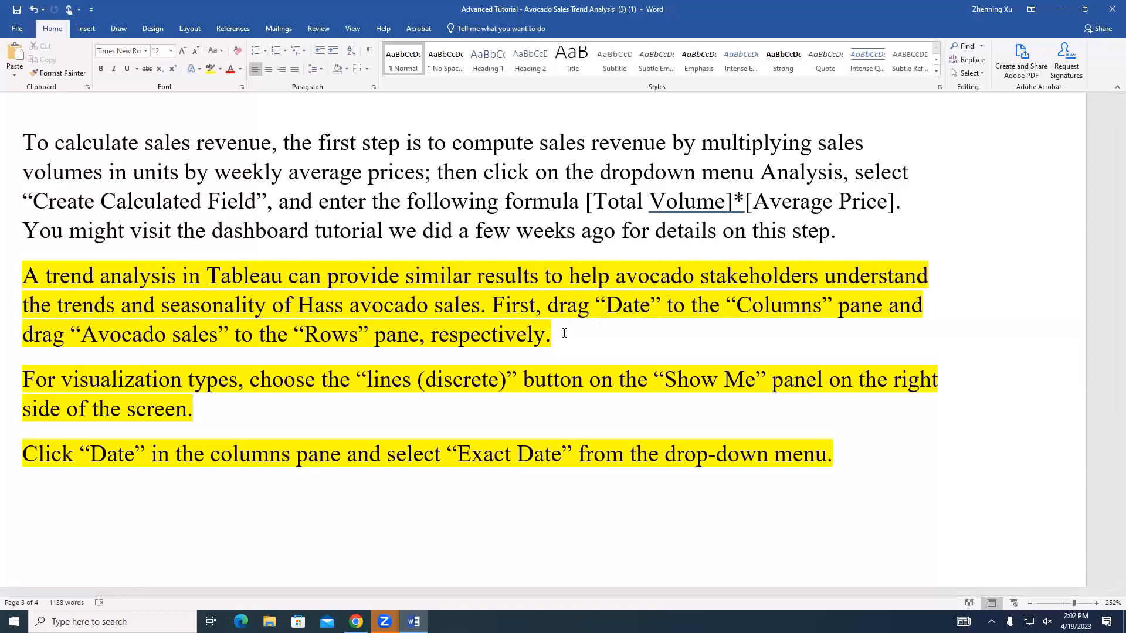
{"action": "scroll", "coordinate": [688, 179], "scroll_direction": "down", "scroll_amount": 3}
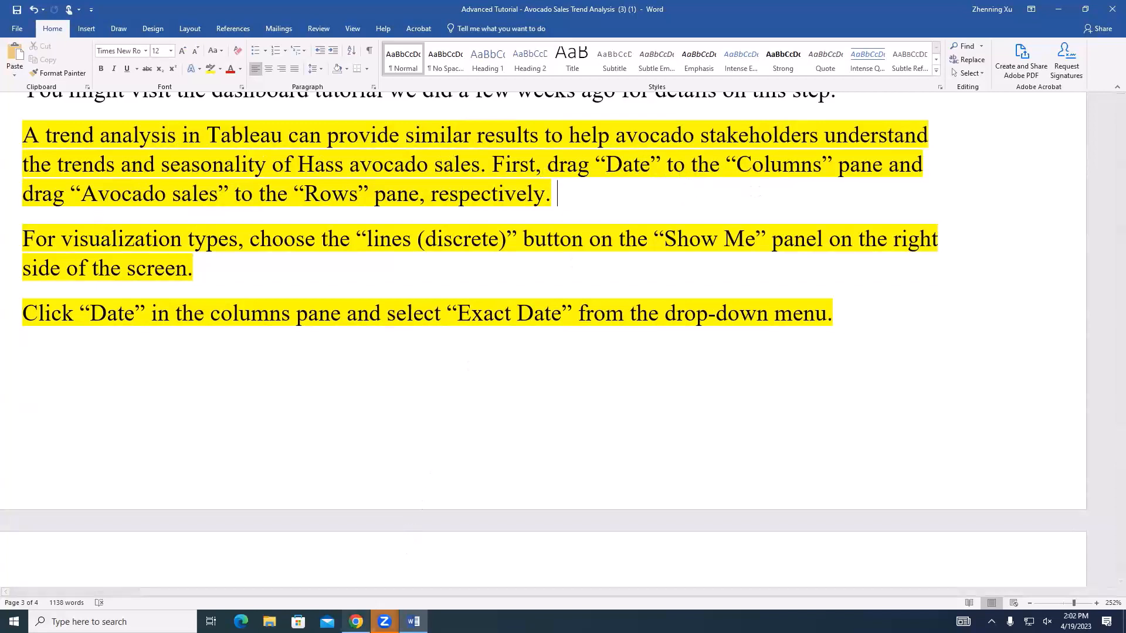
Switch to Tableau Public, reduce the browser and Word windows from full screen, and set the Word document's zoom to 100%
{"action": "left_click", "coordinate": [356, 622]}
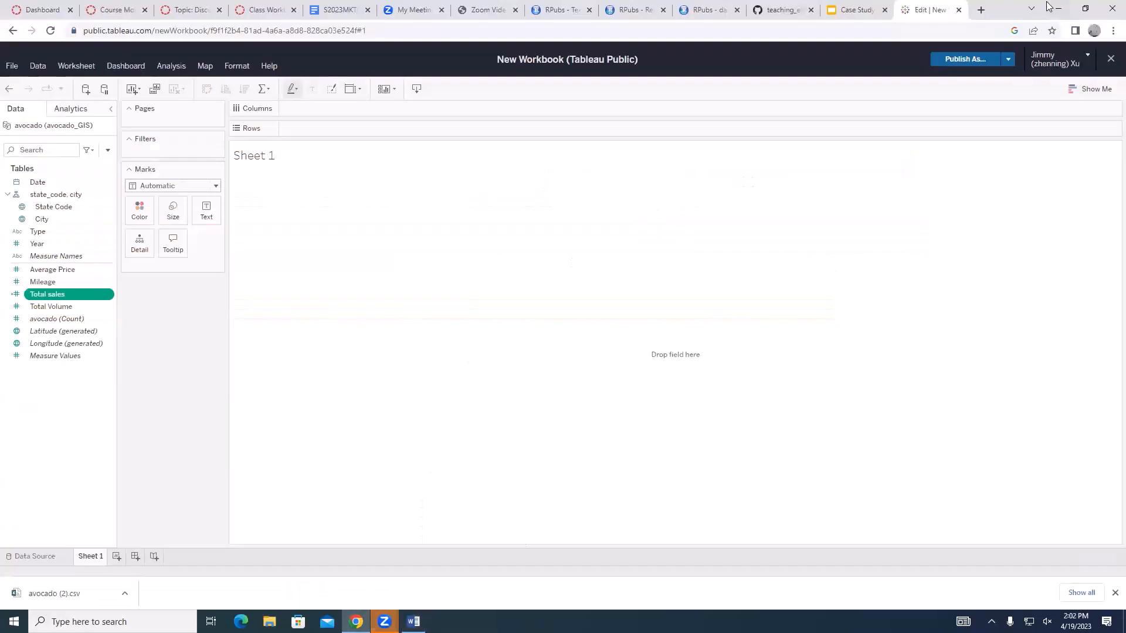
{"action": "left_click", "coordinate": [1085, 12]}
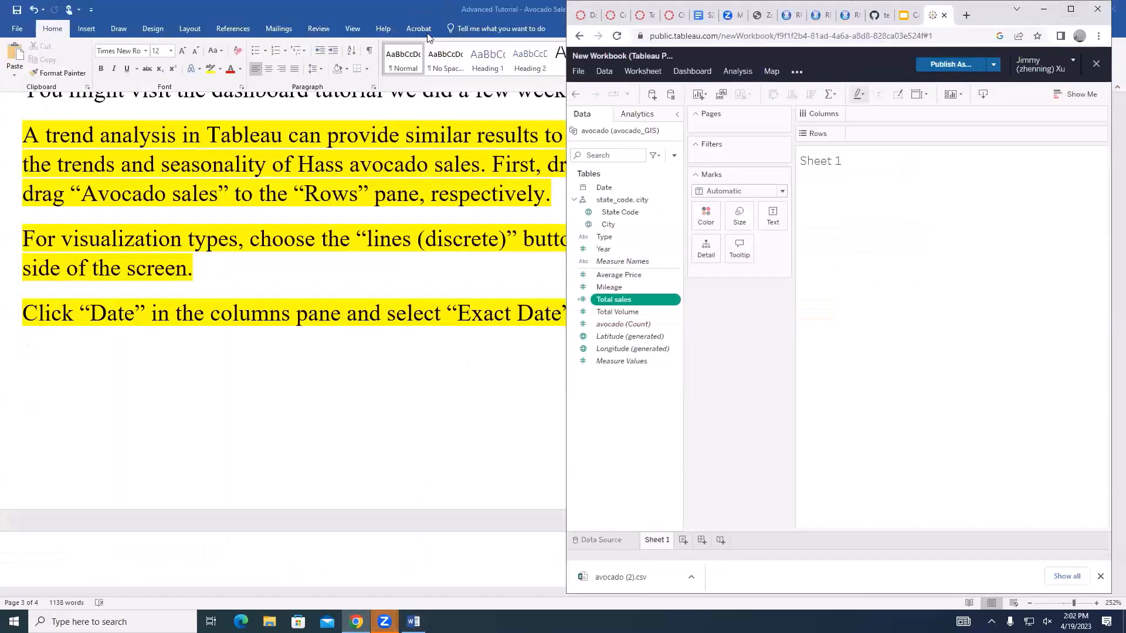
{"action": "left_click", "coordinate": [423, 15]}
{"action": "double_click", "coordinate": [423, 15]}
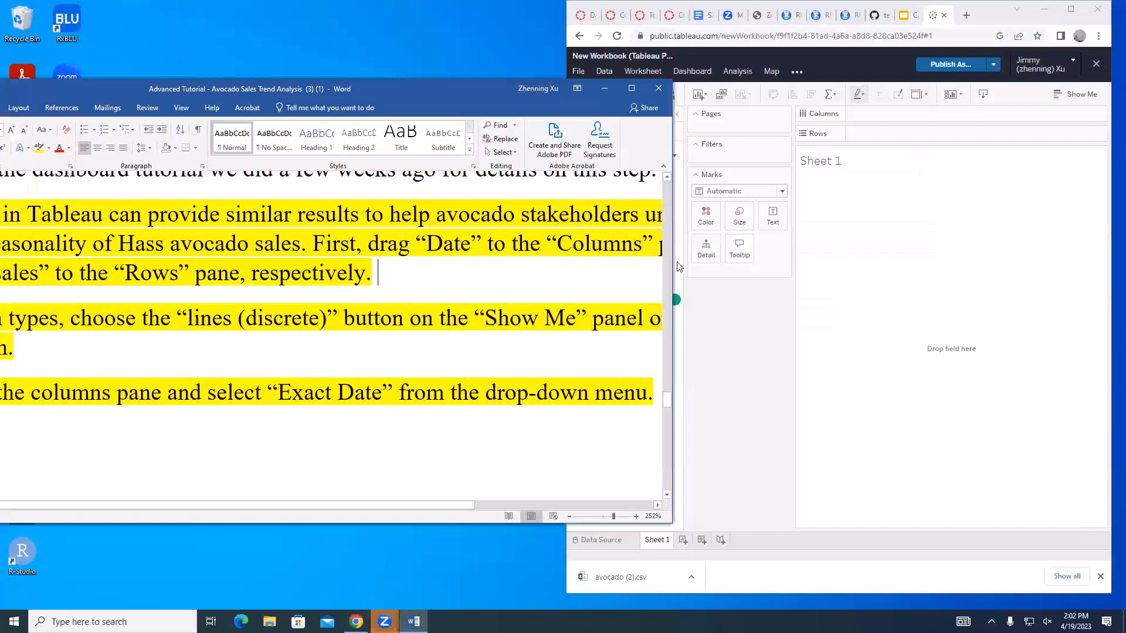
{"action": "left_click_drag", "start_coordinate": [672, 262], "coordinate": [478, 258]}
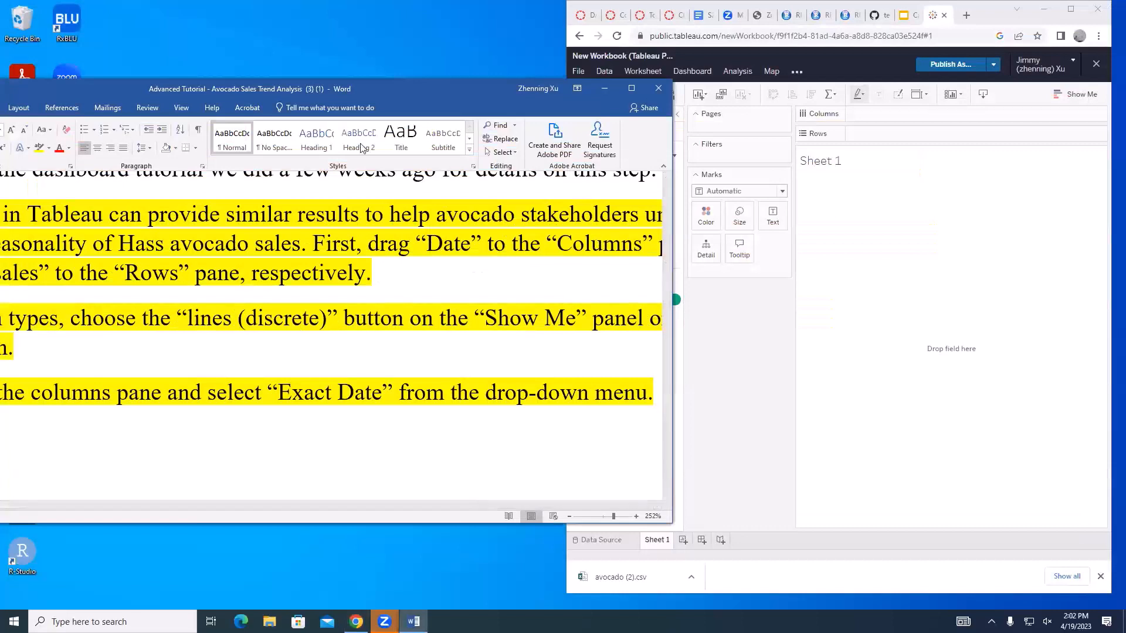
{"action": "left_click_drag", "start_coordinate": [281, 89], "coordinate": [433, 89]}
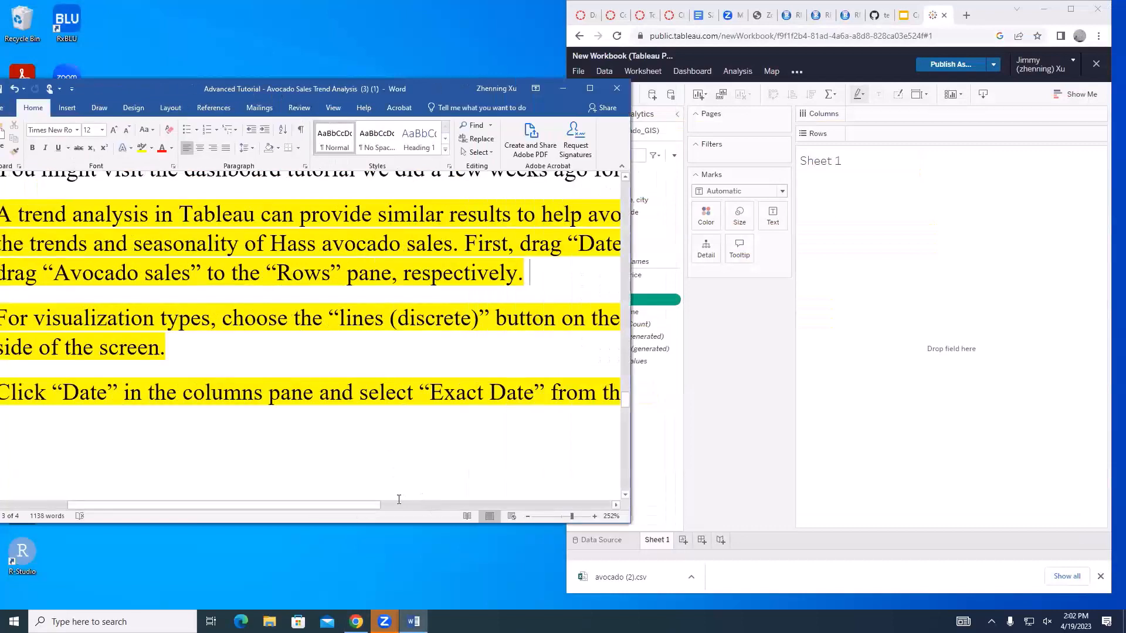
{"action": "left_click_drag", "start_coordinate": [571, 516], "coordinate": [562, 517]}
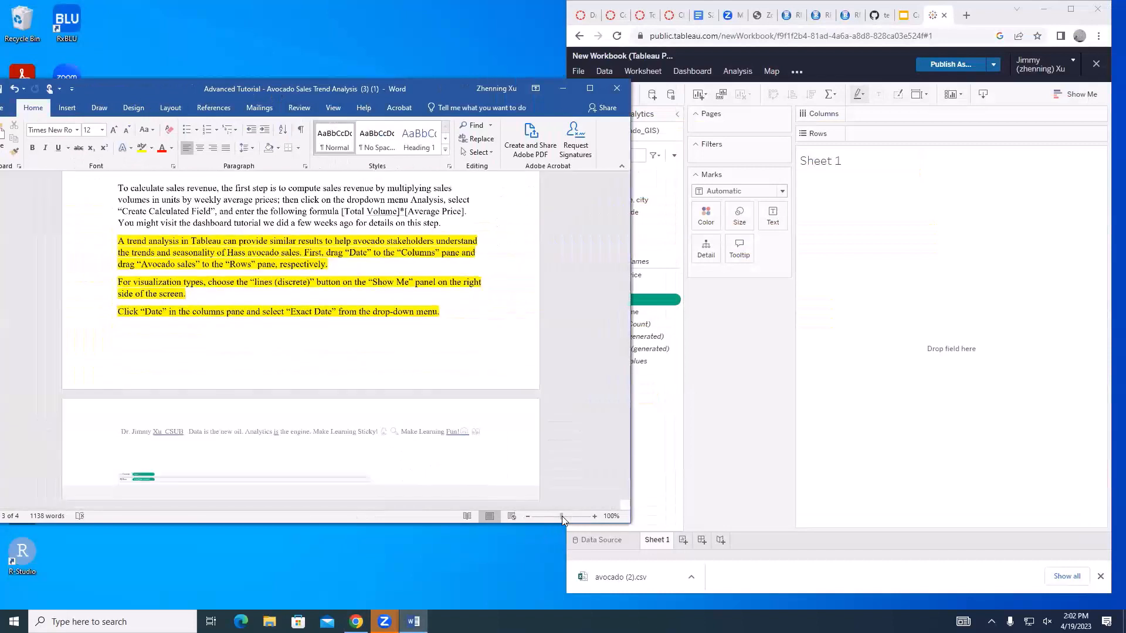
Arrange the Word tutorial and the Tableau Public browser window next to each other so both are readable
{"action": "left_click", "coordinate": [957, 258]}
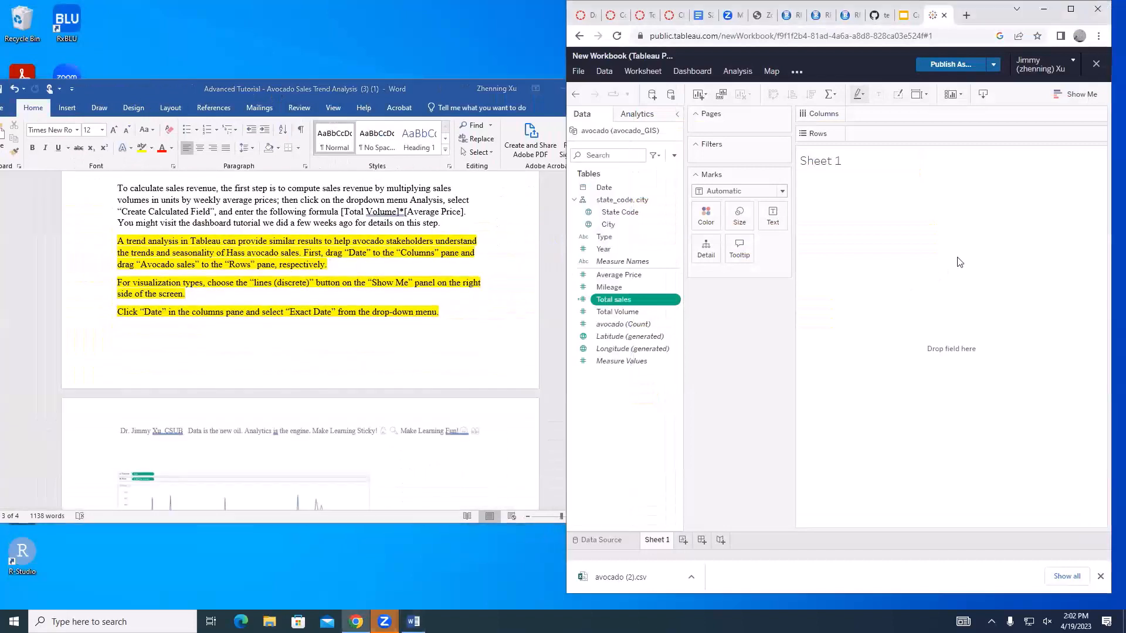
{"action": "left_click", "coordinate": [431, 90]}
{"action": "left_click_drag", "start_coordinate": [430, 90], "coordinate": [386, 85]}
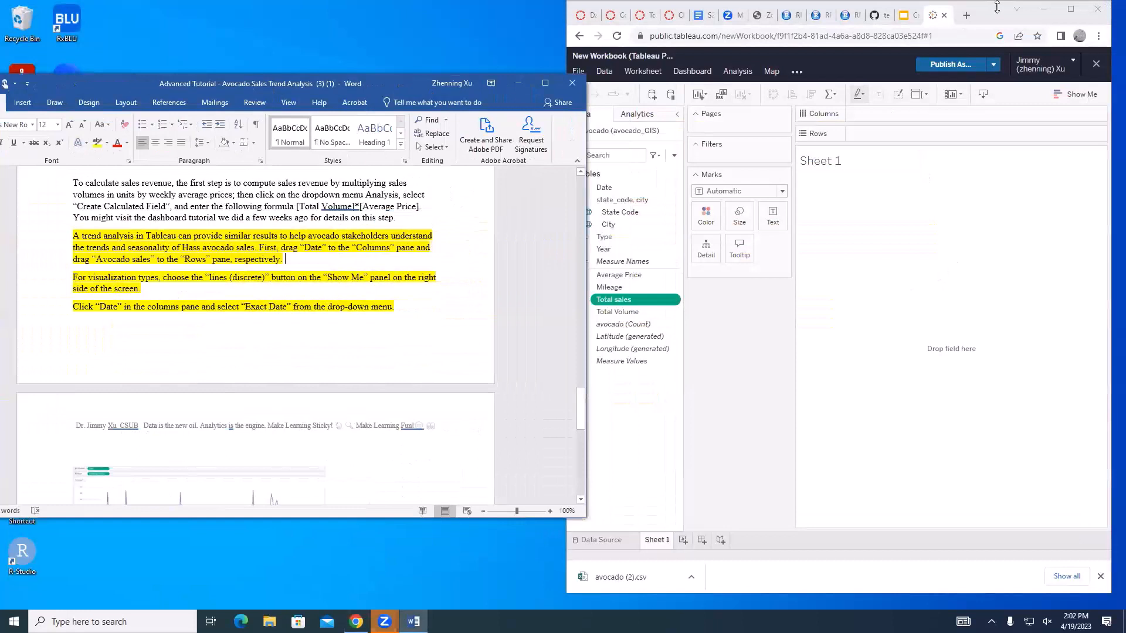
{"action": "left_click", "coordinate": [995, 16]}
{"action": "left_click_drag", "start_coordinate": [996, 16], "coordinate": [960, 15]}
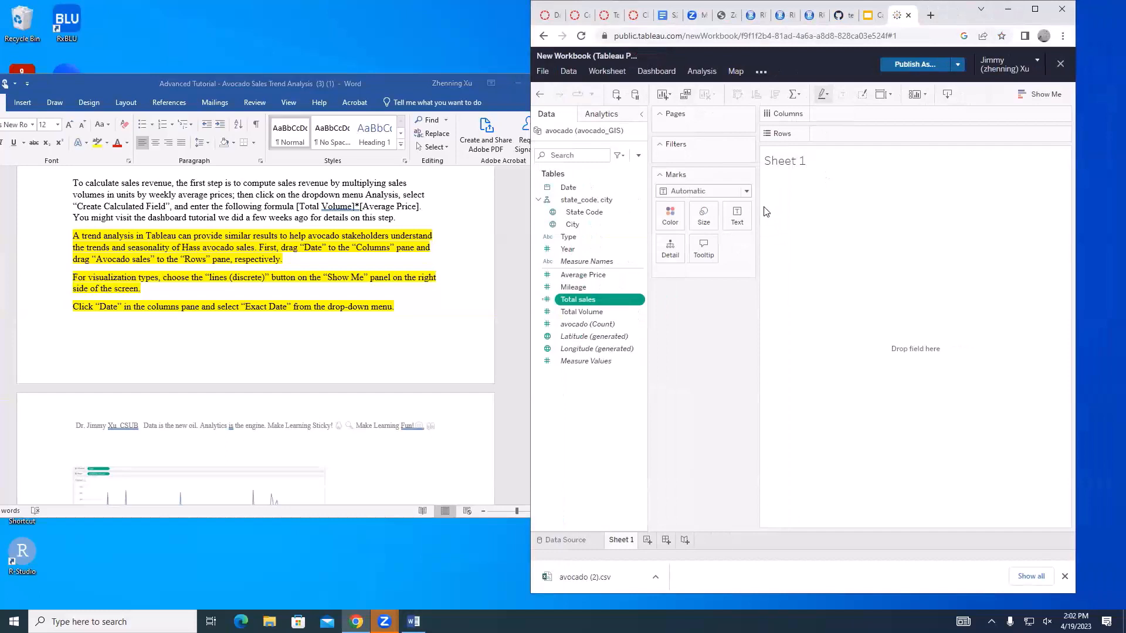
Follow the tutorial's first trend instruction by placing the Date field on Columns in Sheet 1
{"action": "left_click", "coordinate": [414, 308]}
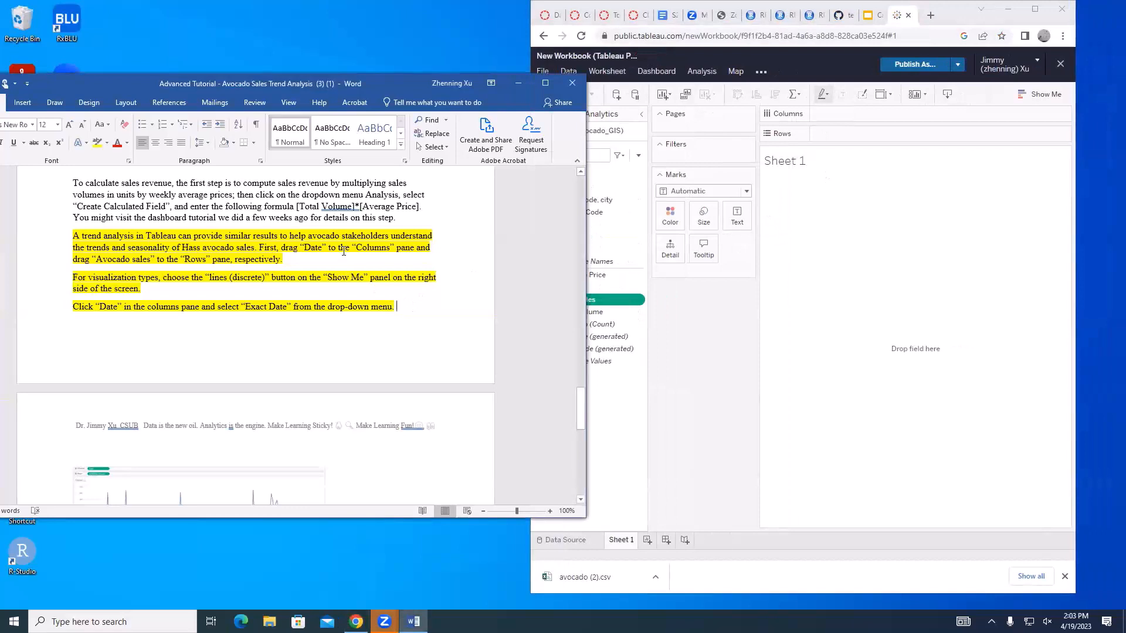
{"action": "left_click", "coordinate": [847, 255]}
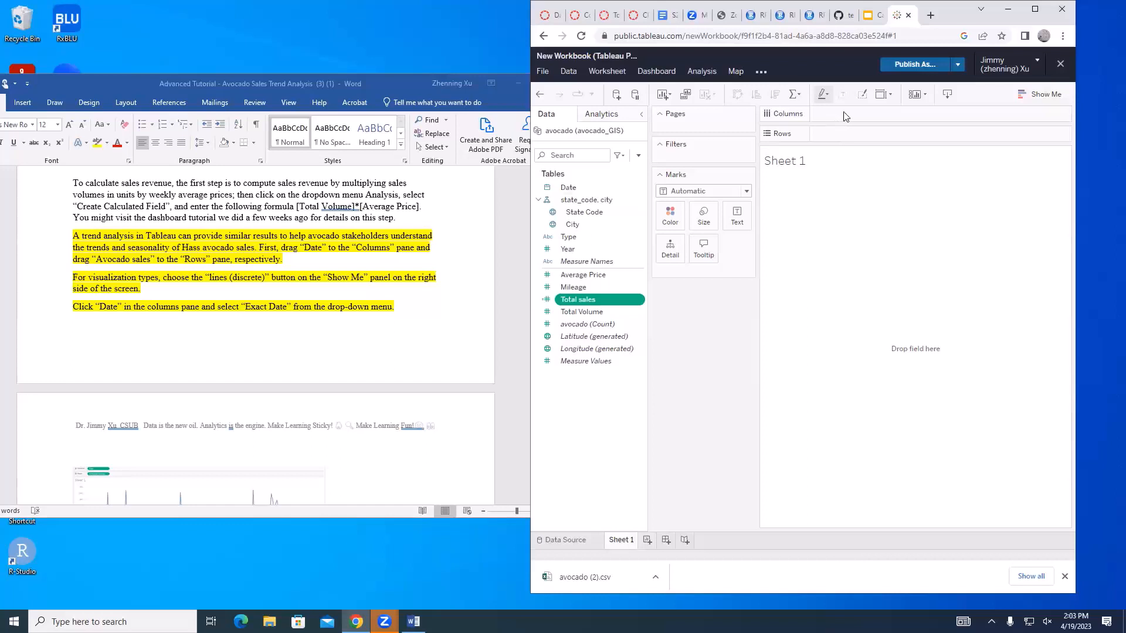
{"action": "left_click_drag", "start_coordinate": [566, 187], "coordinate": [844, 117]}
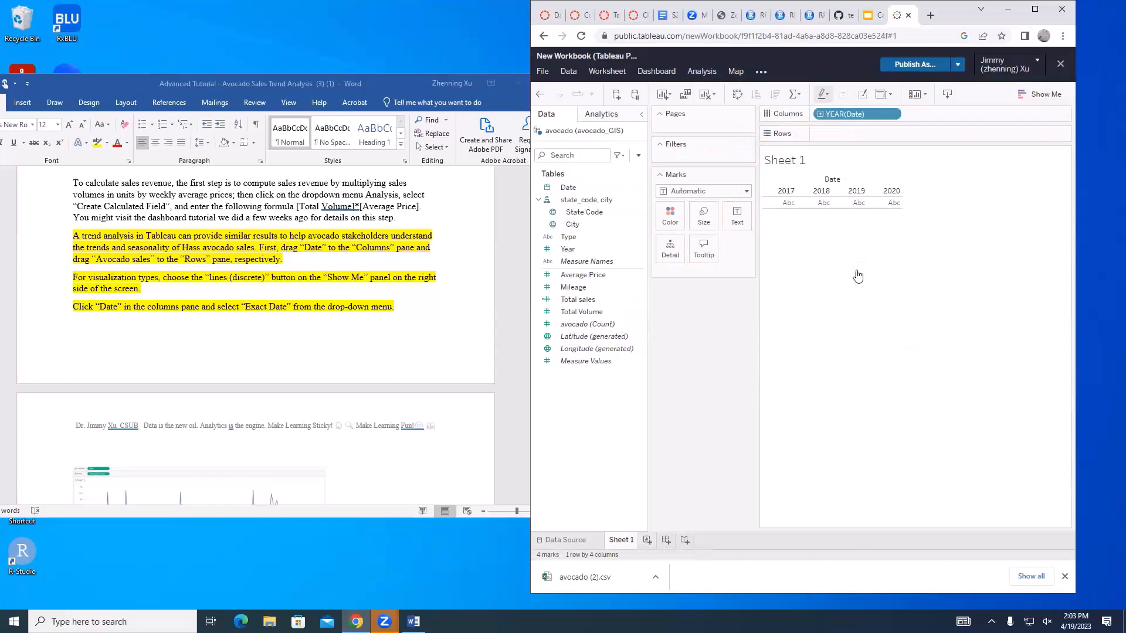
Check the Rows instruction in the tutorial and place the Total sales field on Rows in Sheet 1
{"action": "left_click", "coordinate": [359, 266]}
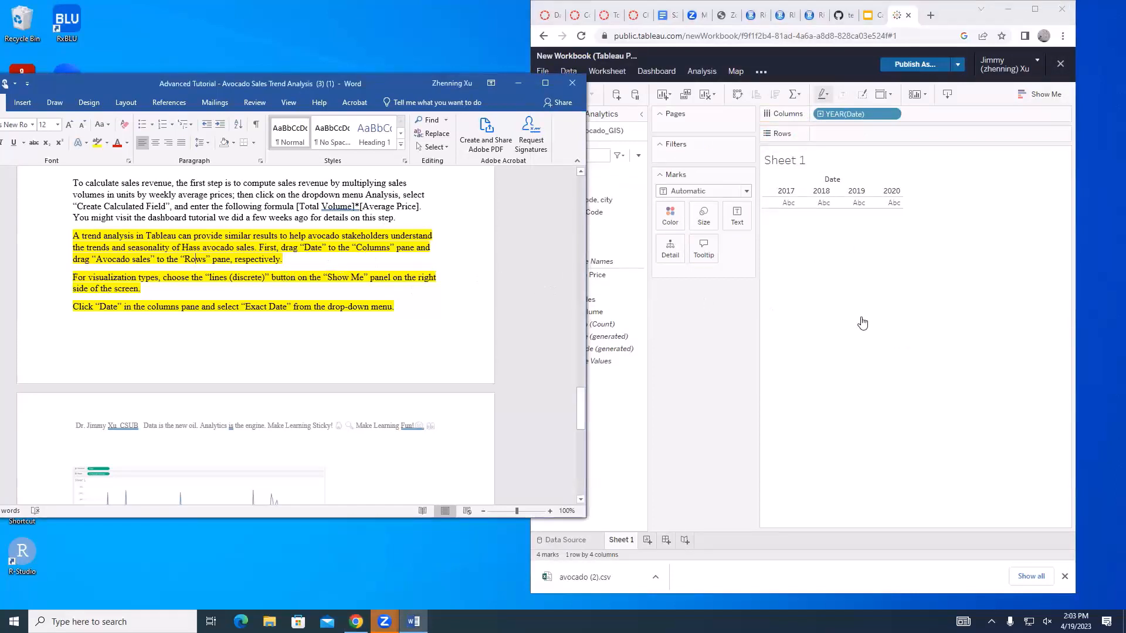
{"action": "left_click", "coordinate": [887, 326]}
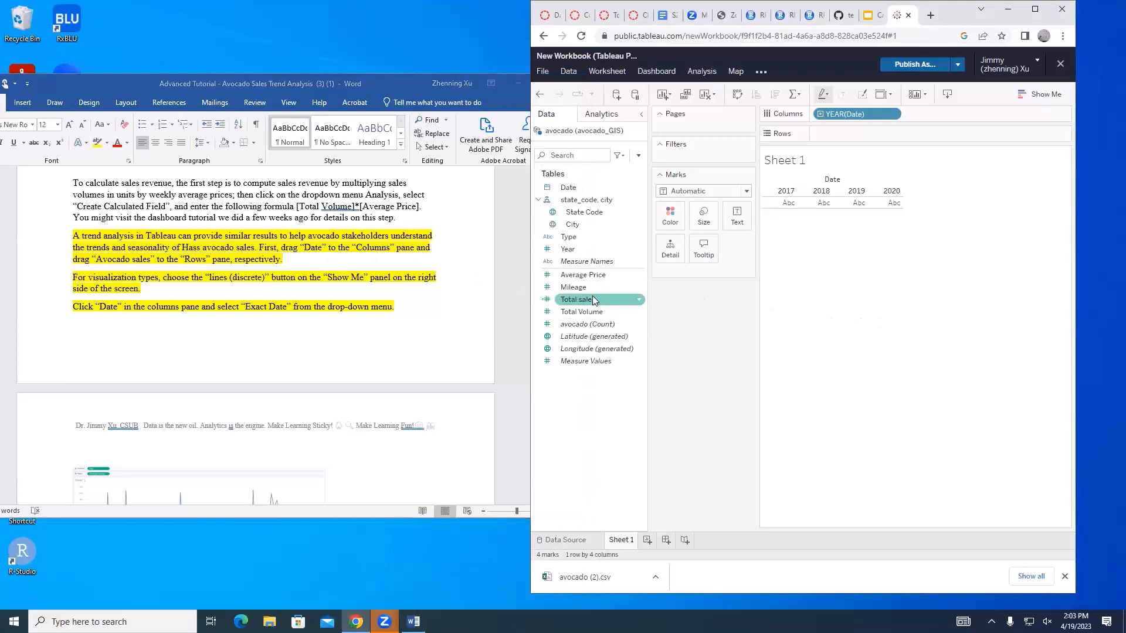
{"action": "left_click_drag", "start_coordinate": [582, 299], "coordinate": [853, 138]}
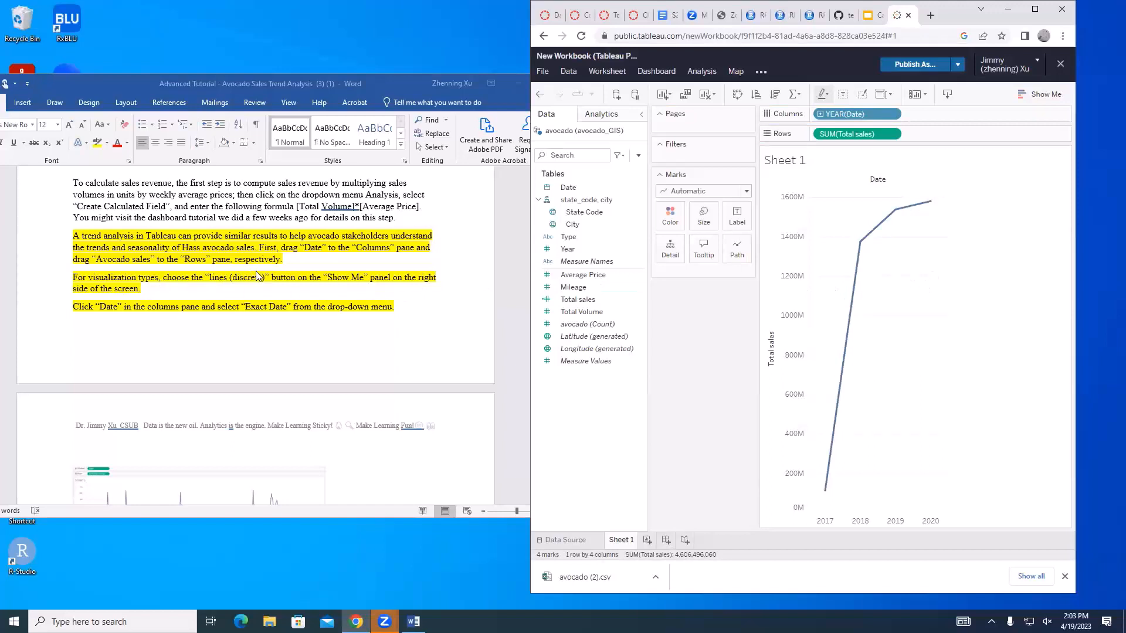
Color the phrase "lines (discrete)" button red in the Word tutorial's visualization types paragraph
{"action": "scroll", "coordinate": [259, 276], "scroll_direction": "down", "scroll_amount": 3}
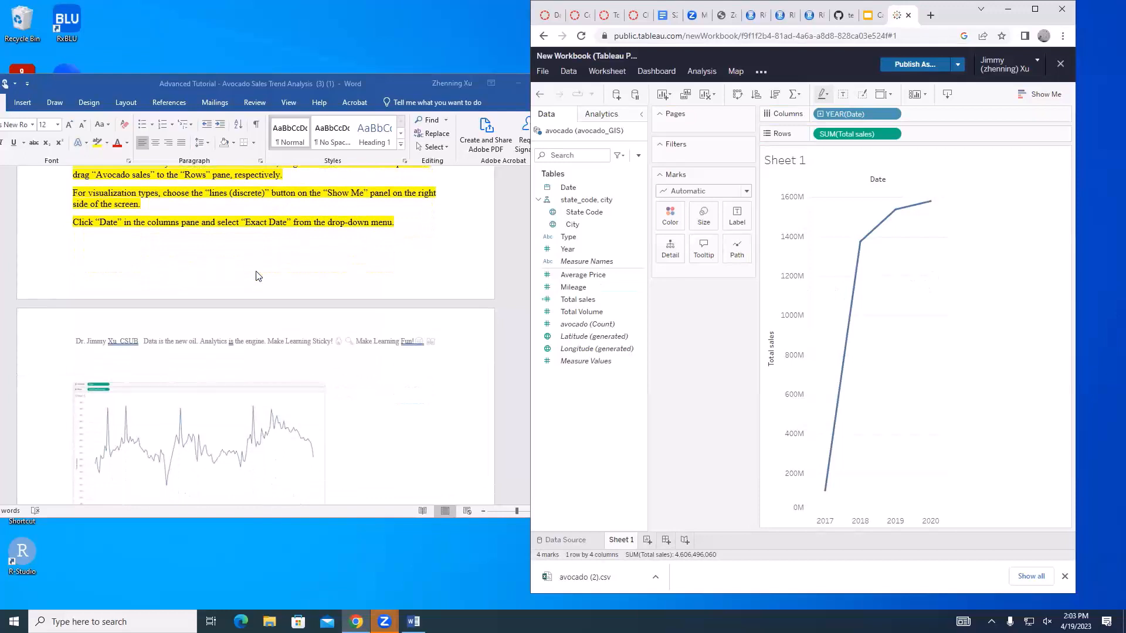
{"action": "left_click", "coordinate": [353, 209]}
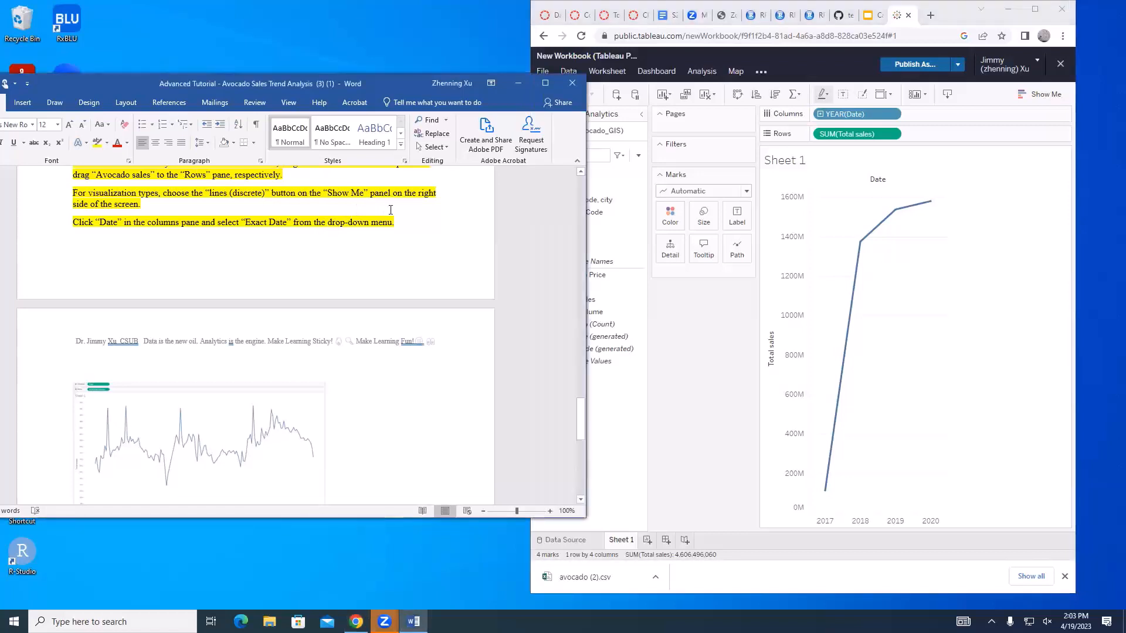
{"action": "left_click_drag", "start_coordinate": [204, 194], "coordinate": [297, 193]}
{"action": "left_click", "coordinate": [218, 202]}
{"action": "left_click", "coordinate": [117, 143]}
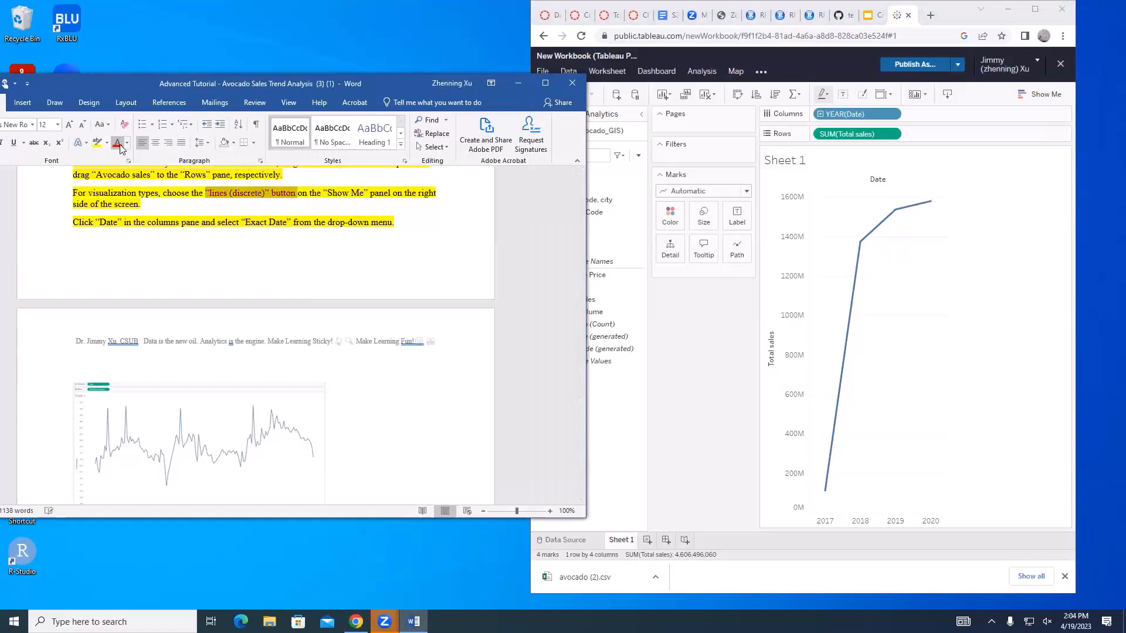
{"action": "left_click", "coordinate": [392, 246]}
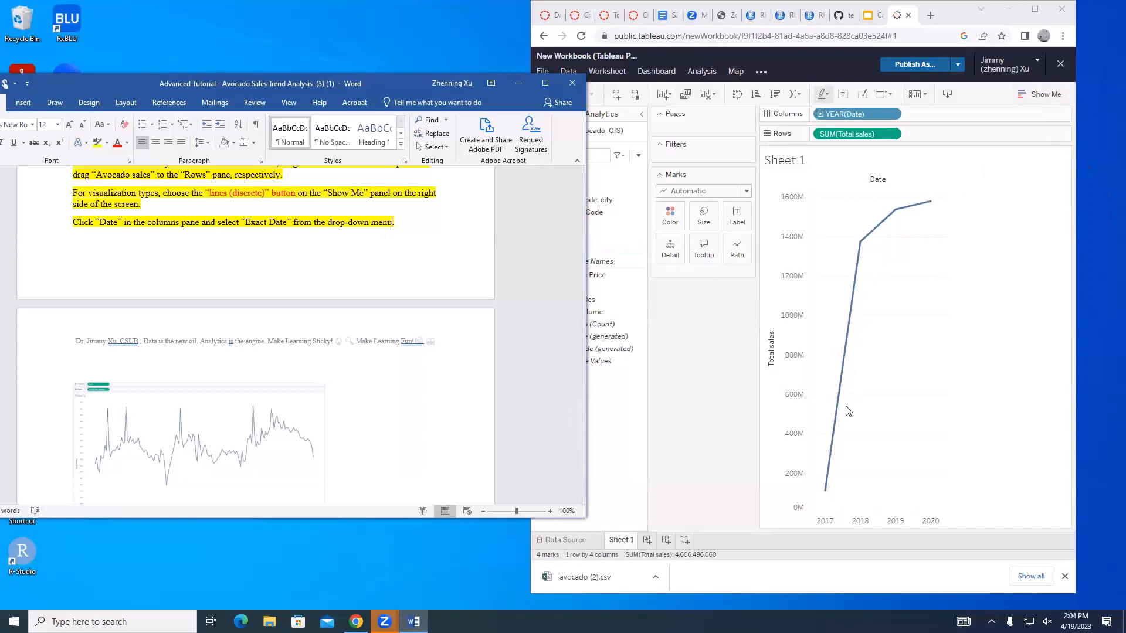
Open the Show Me chart options in Tableau Public and choose lines (discrete) for the total sales chart
{"action": "left_click", "coordinate": [1053, 95]}
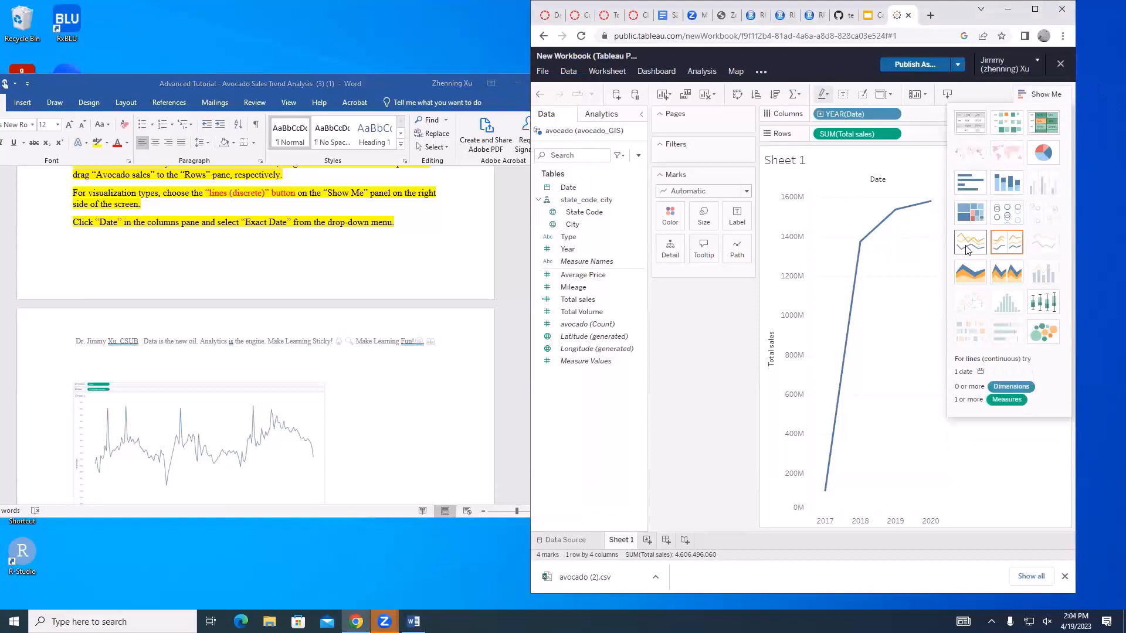
{"action": "left_click", "coordinate": [1014, 245]}
{"action": "left_click", "coordinate": [1013, 243]}
{"action": "left_click", "coordinate": [1013, 242]}
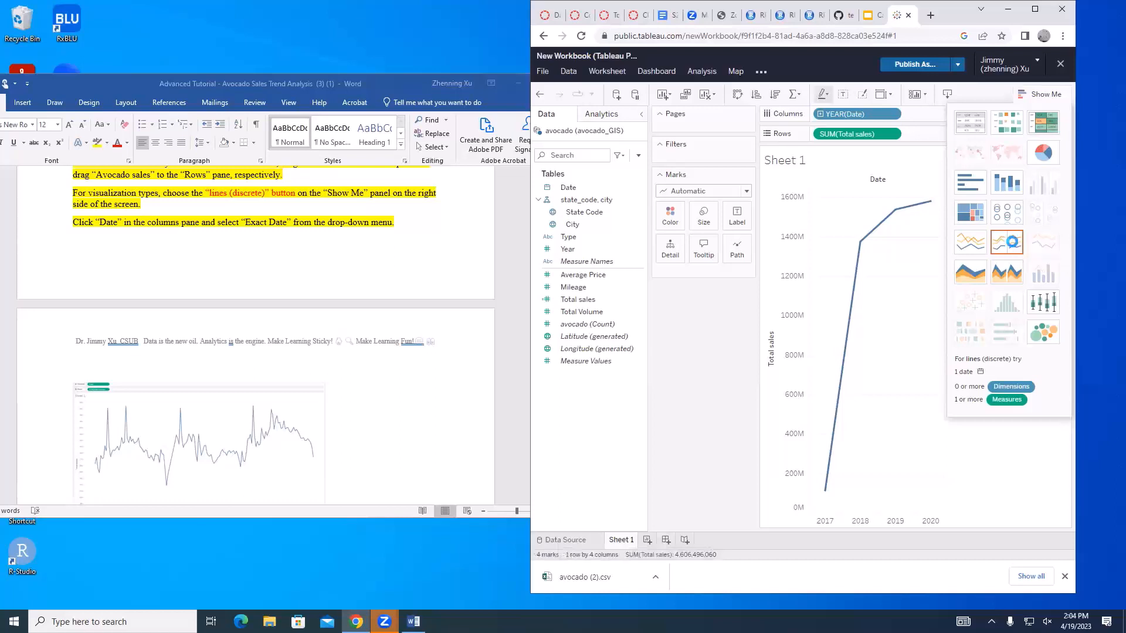
Review the tutorial's example trend chart and the paragraph on filtering by Type
{"action": "left_click", "coordinate": [361, 234]}
{"action": "scroll", "coordinate": [426, 233], "scroll_direction": "down", "scroll_amount": 3}
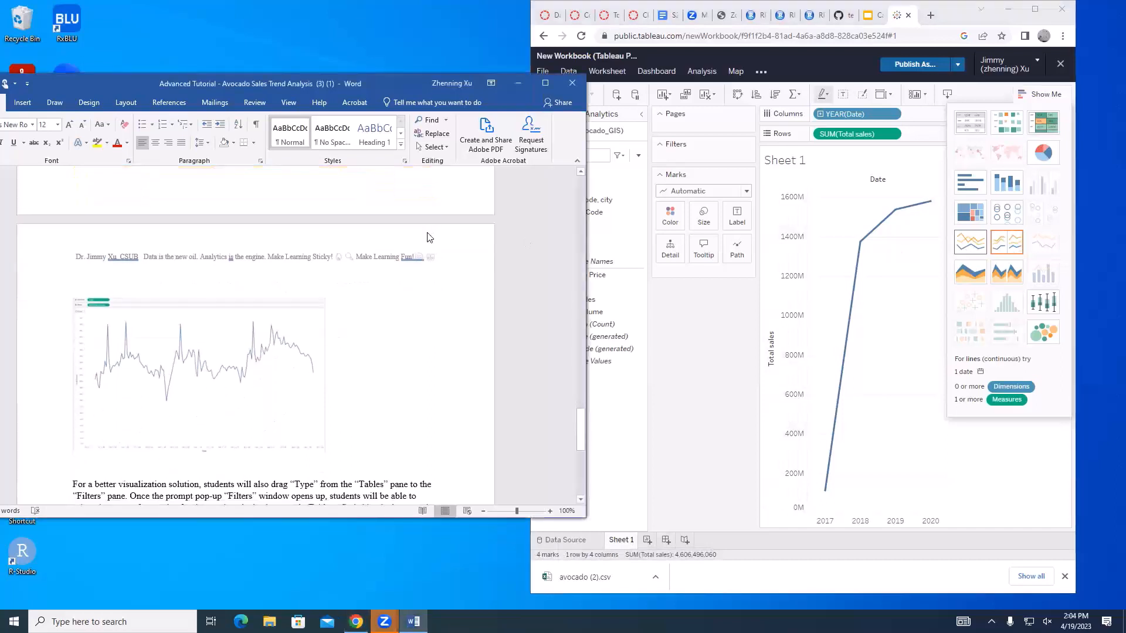
{"action": "scroll", "coordinate": [427, 233], "scroll_direction": "down", "scroll_amount": 1}
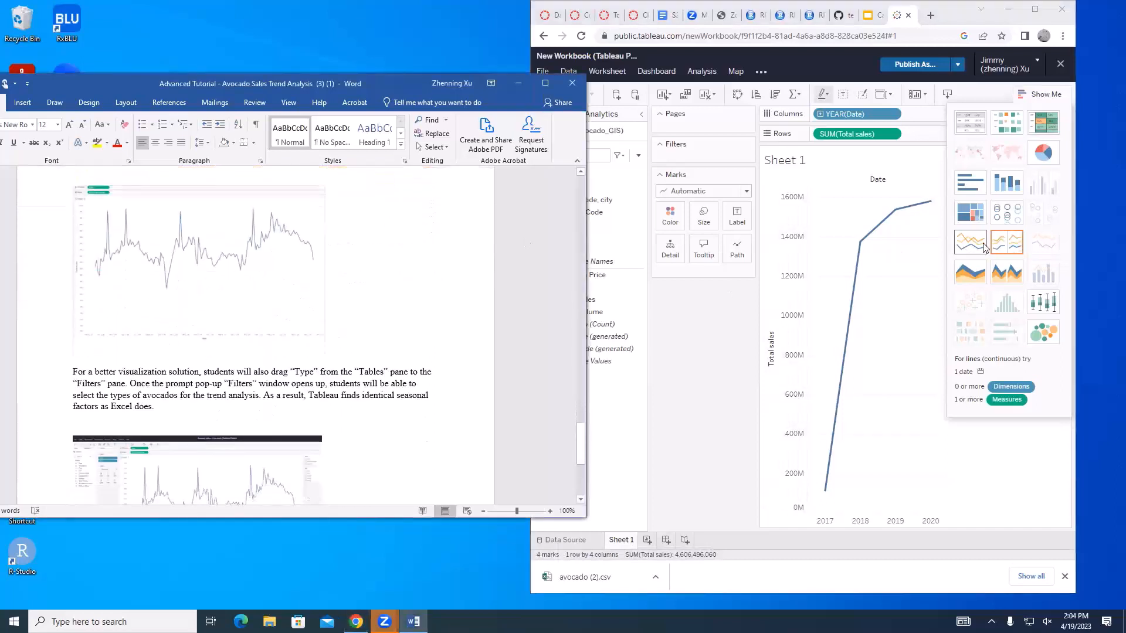
Try the lines (continuous) chart type in an enlarged browser window, and return to lines (discrete) and the smaller window
{"action": "left_click", "coordinate": [1035, 9]}
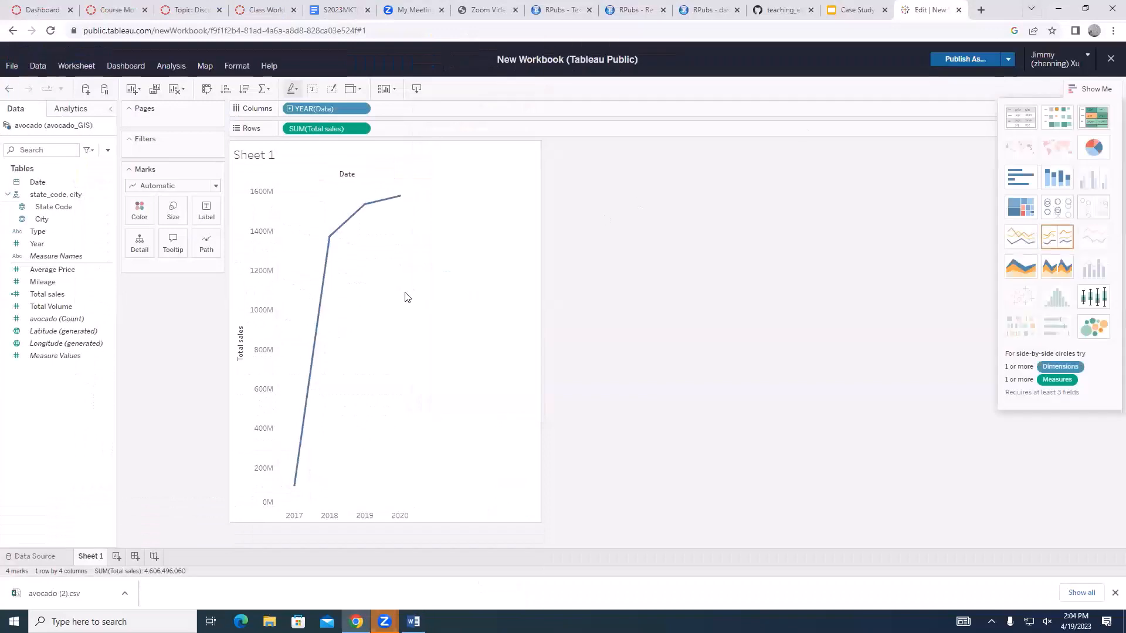
{"action": "left_click", "coordinate": [1021, 240]}
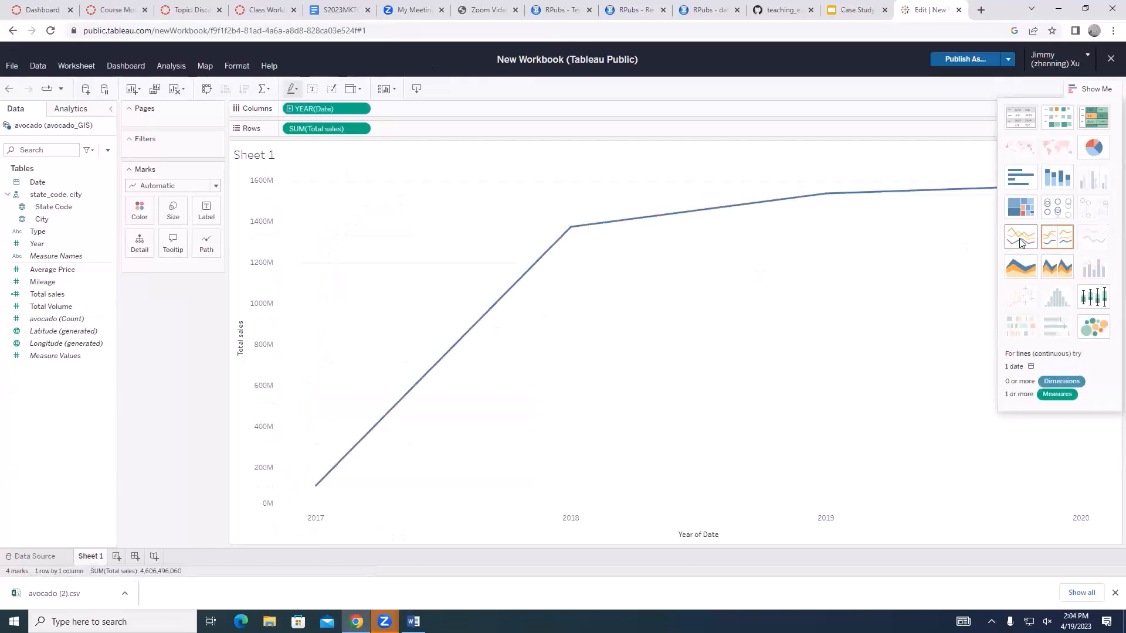
{"action": "left_click", "coordinate": [1061, 237]}
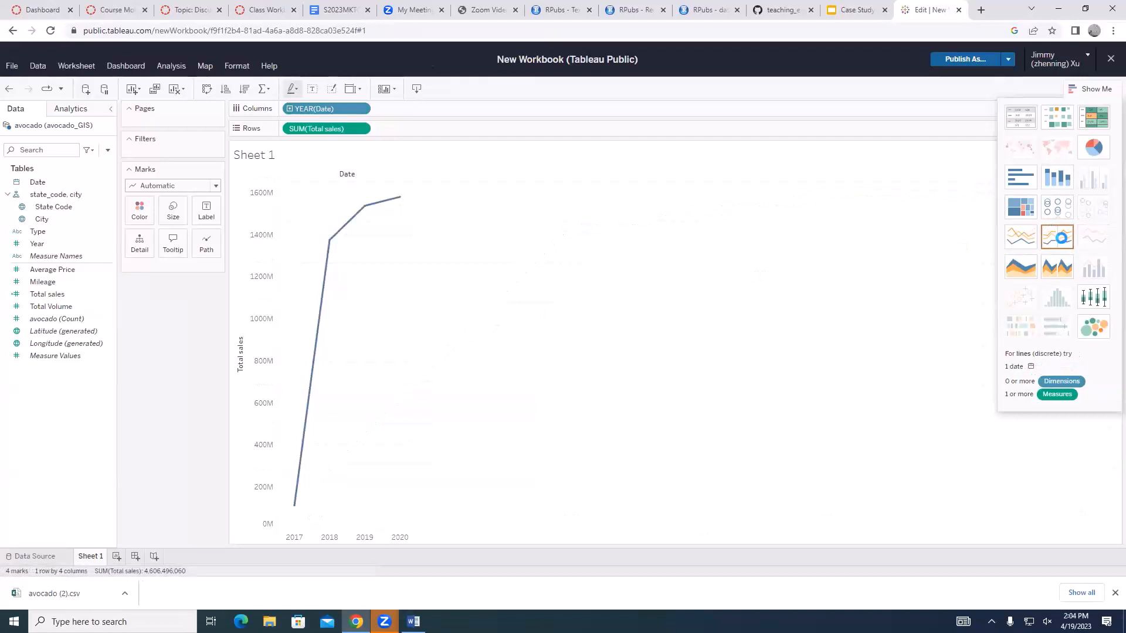
{"action": "left_click", "coordinate": [1085, 11]}
Color the tutorial sentence about selecting "Exact Date" for Date in the columns pane red
{"action": "scroll", "coordinate": [393, 430], "scroll_direction": "up", "scroll_amount": 3}
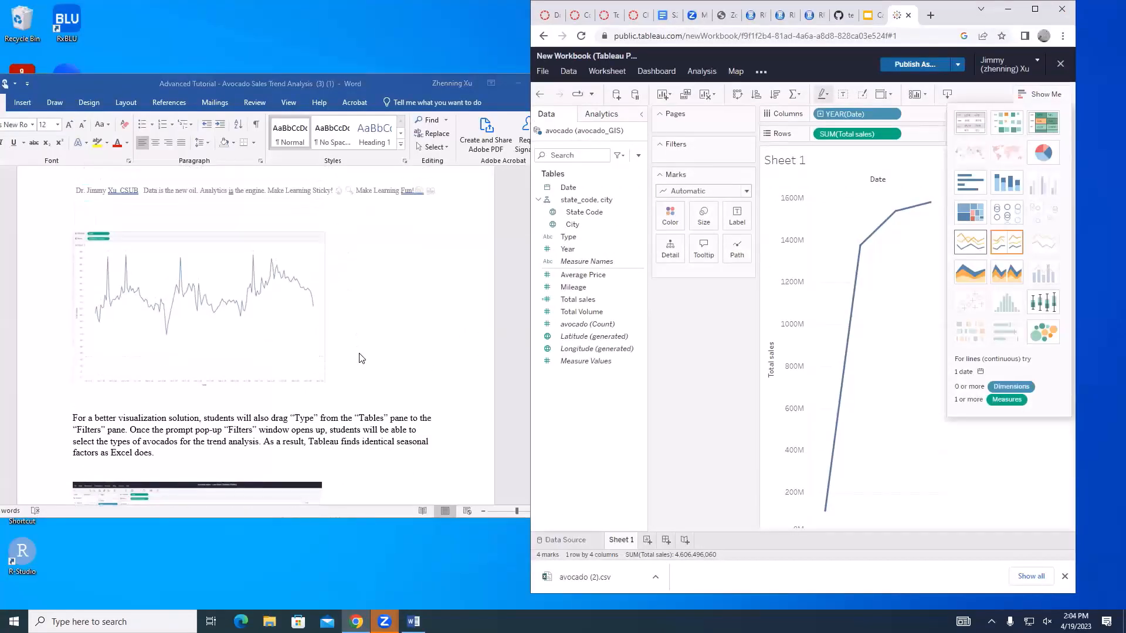
{"action": "scroll", "coordinate": [393, 430], "scroll_direction": "up", "scroll_amount": 3}
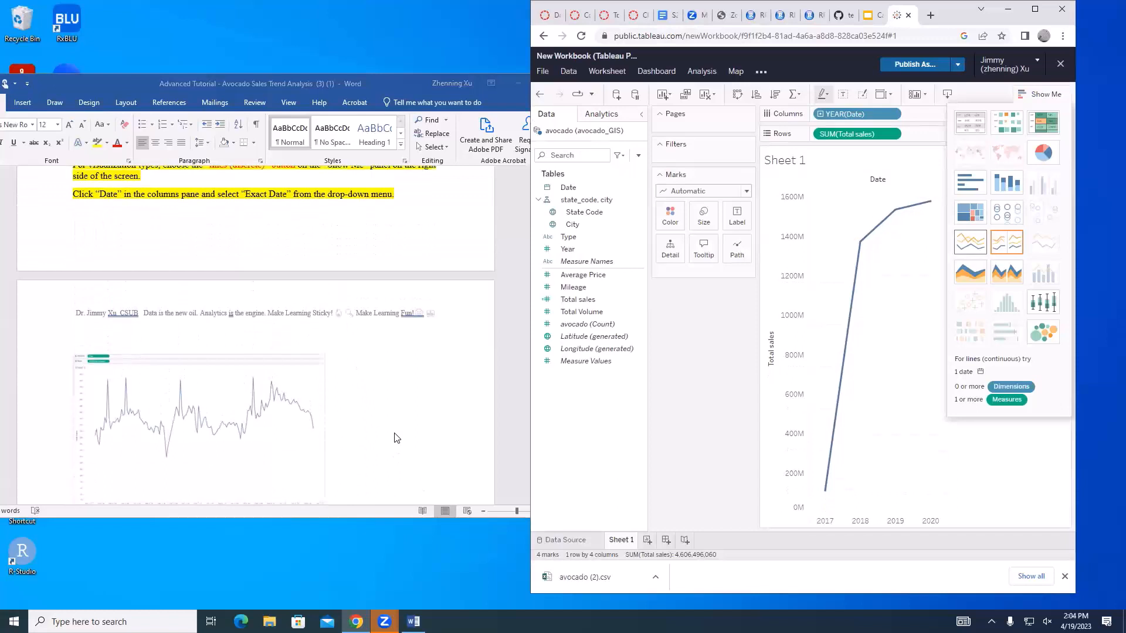
{"action": "scroll", "coordinate": [394, 437], "scroll_direction": "up", "scroll_amount": 2}
{"action": "left_click", "coordinate": [181, 261]}
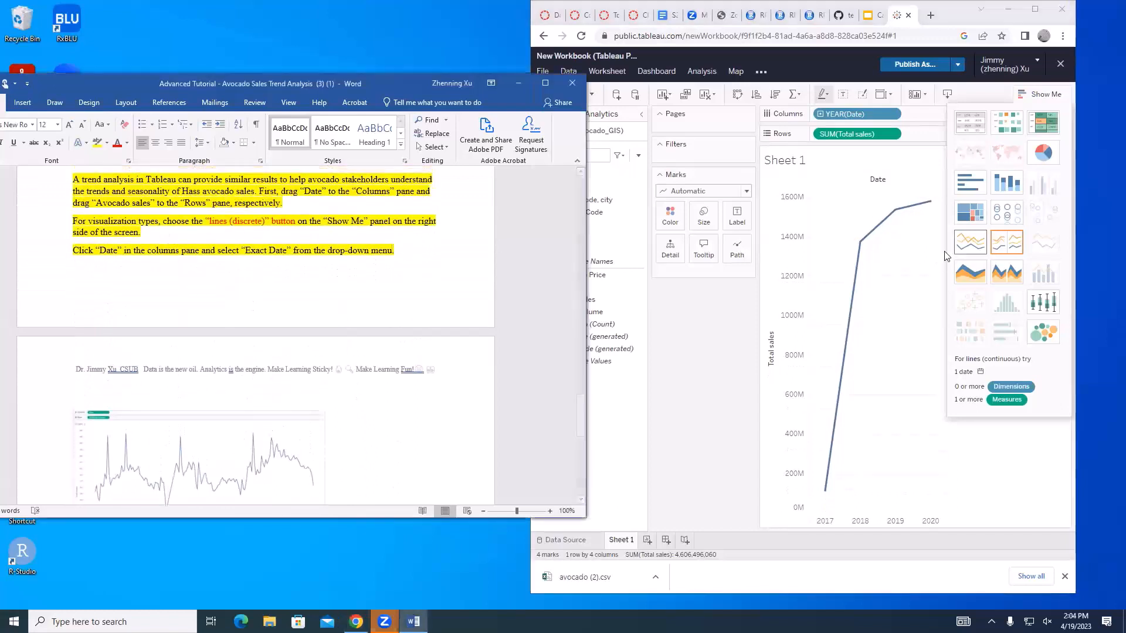
{"action": "left_click_drag", "start_coordinate": [73, 251], "coordinate": [434, 251]}
{"action": "left_click", "coordinate": [117, 143]}
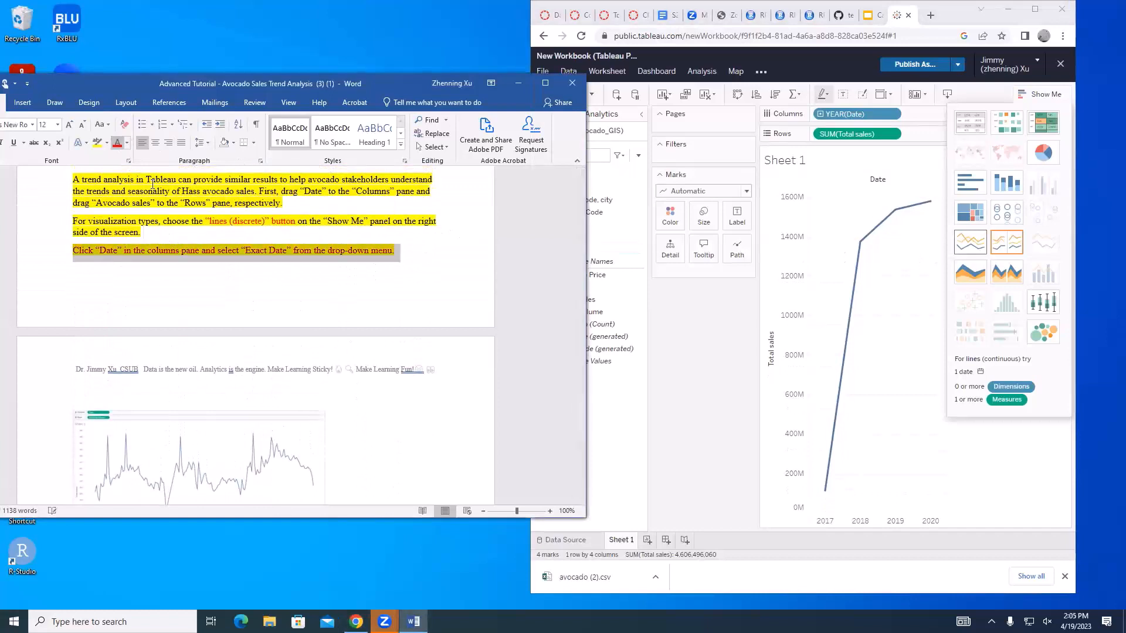
{"action": "left_click", "coordinate": [266, 252]}
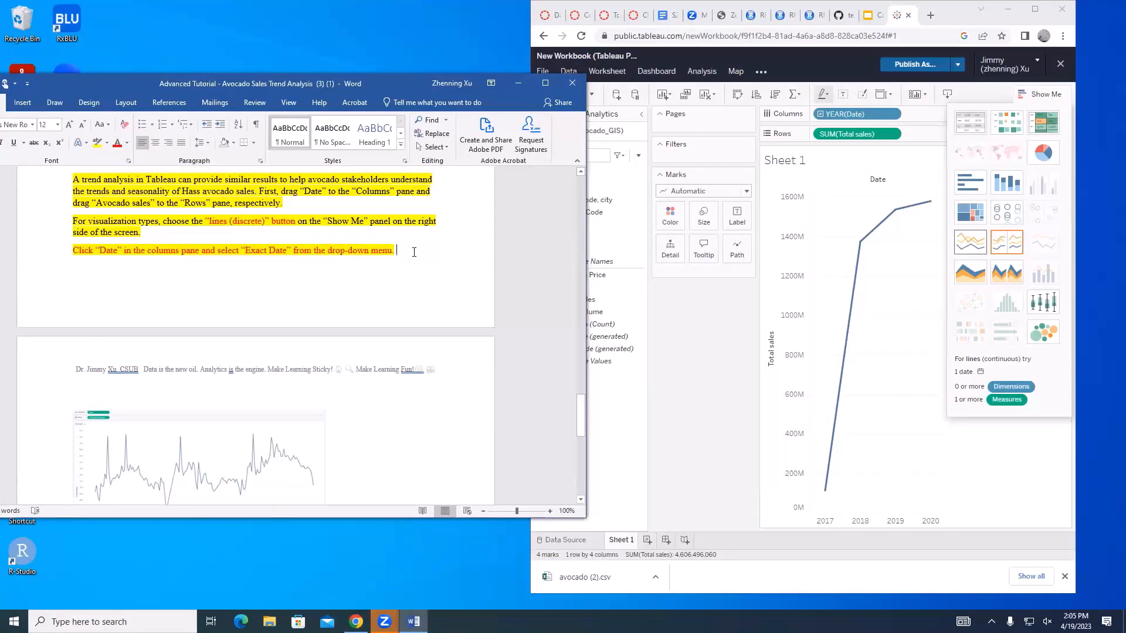
{"action": "left_click_drag", "start_coordinate": [414, 253], "coordinate": [75, 253]}
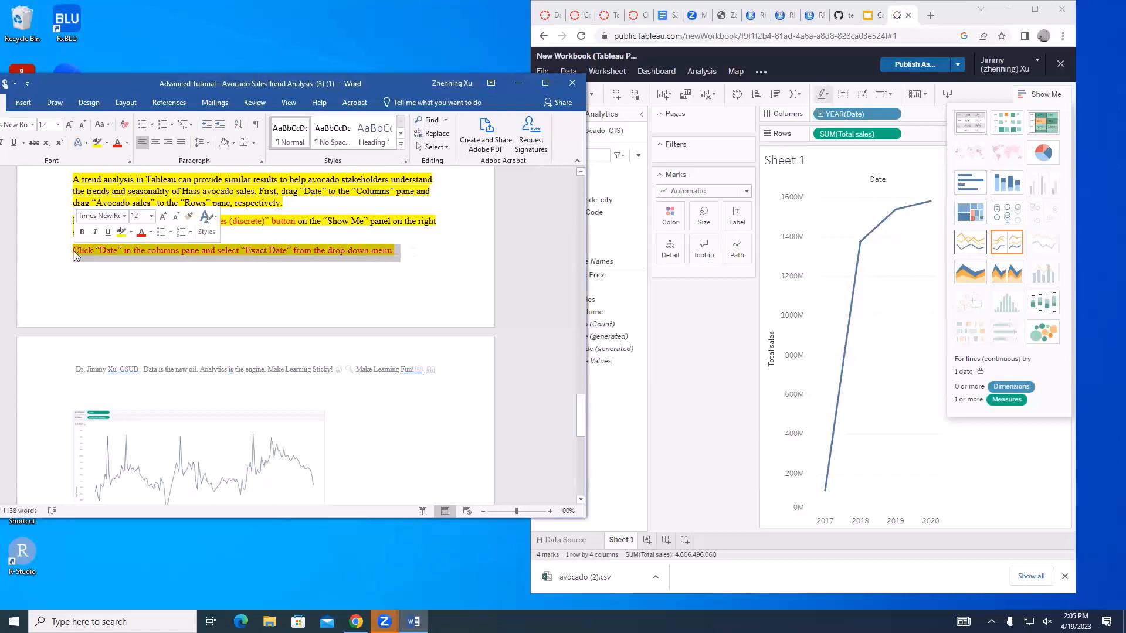
{"action": "left_click_drag", "start_coordinate": [419, 250], "coordinate": [72, 252]}
{"action": "left_click", "coordinate": [271, 251]}
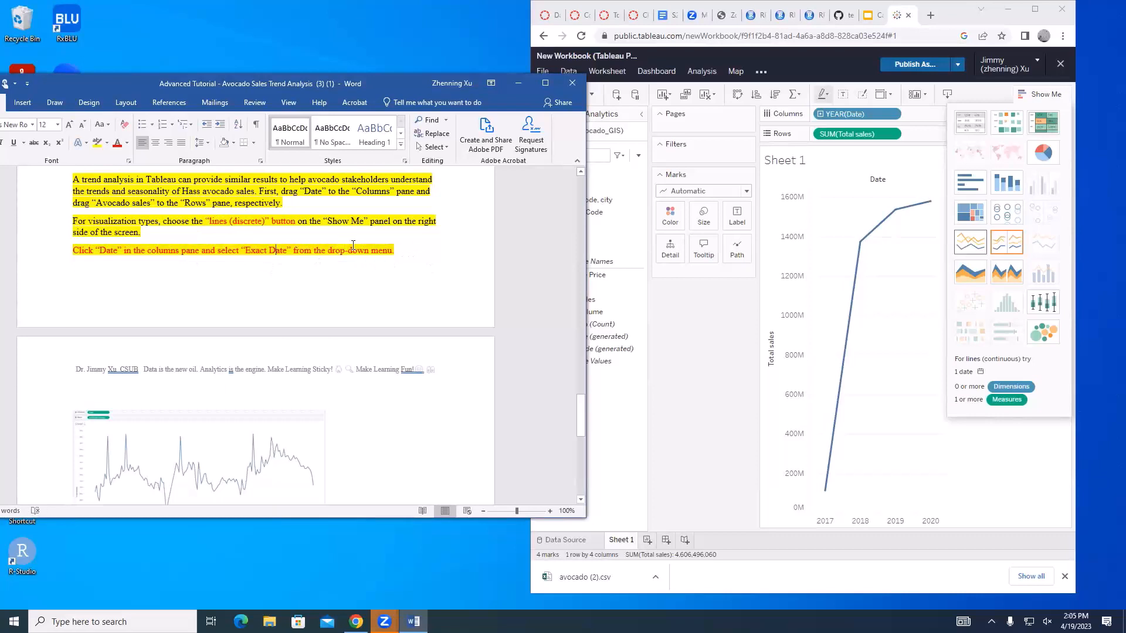
{"action": "left_click_drag", "start_coordinate": [397, 250], "coordinate": [58, 247]}
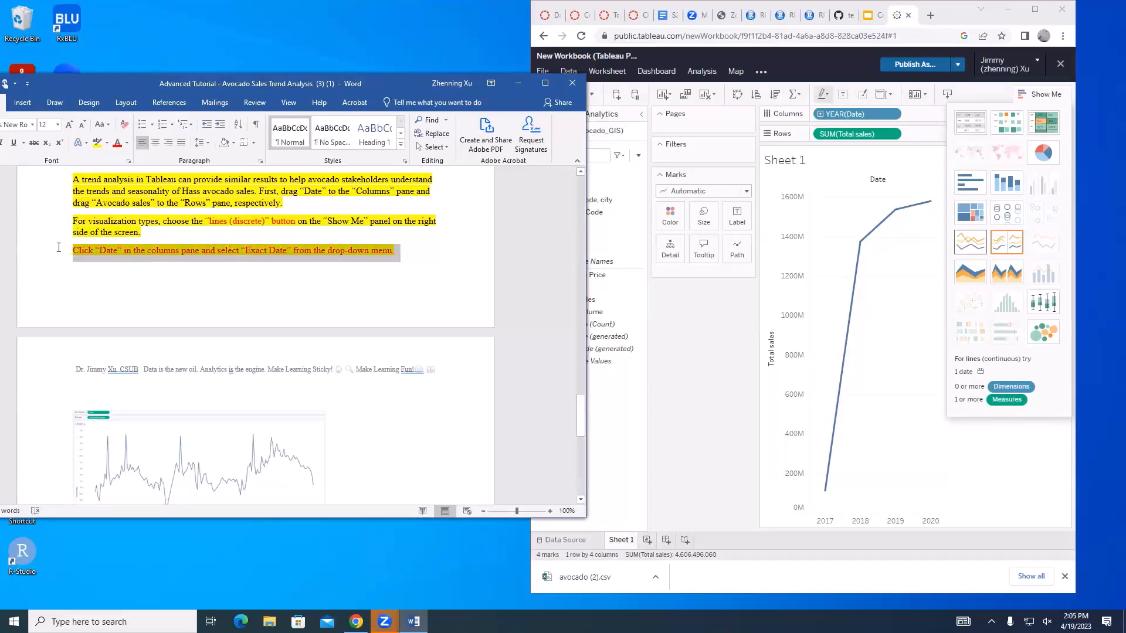
{"action": "left_click", "coordinate": [265, 251]}
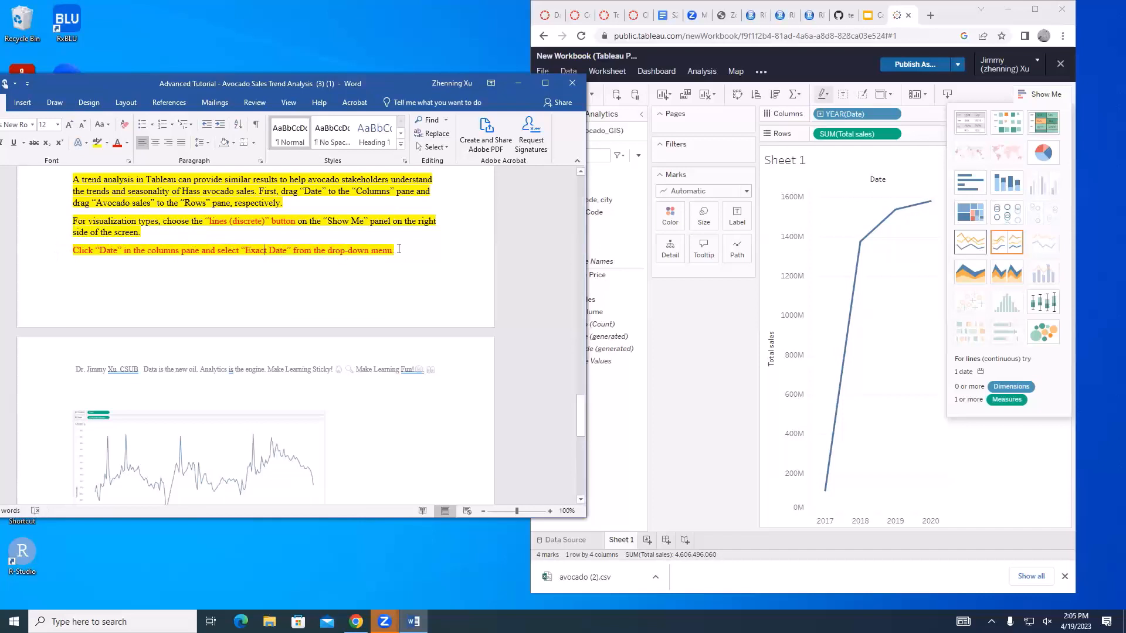
Open the options of YEAR(Date) on the Columns shelf in the Tableau workbook to view its date levels
{"action": "left_click", "coordinate": [956, 13]}
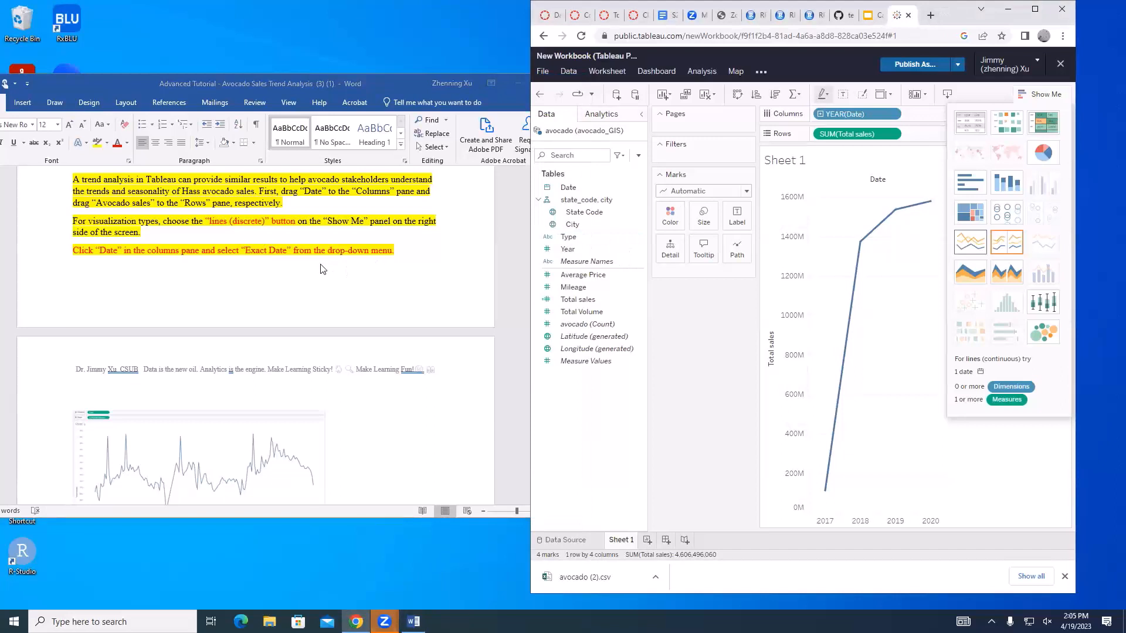
{"action": "left_click", "coordinate": [404, 251]}
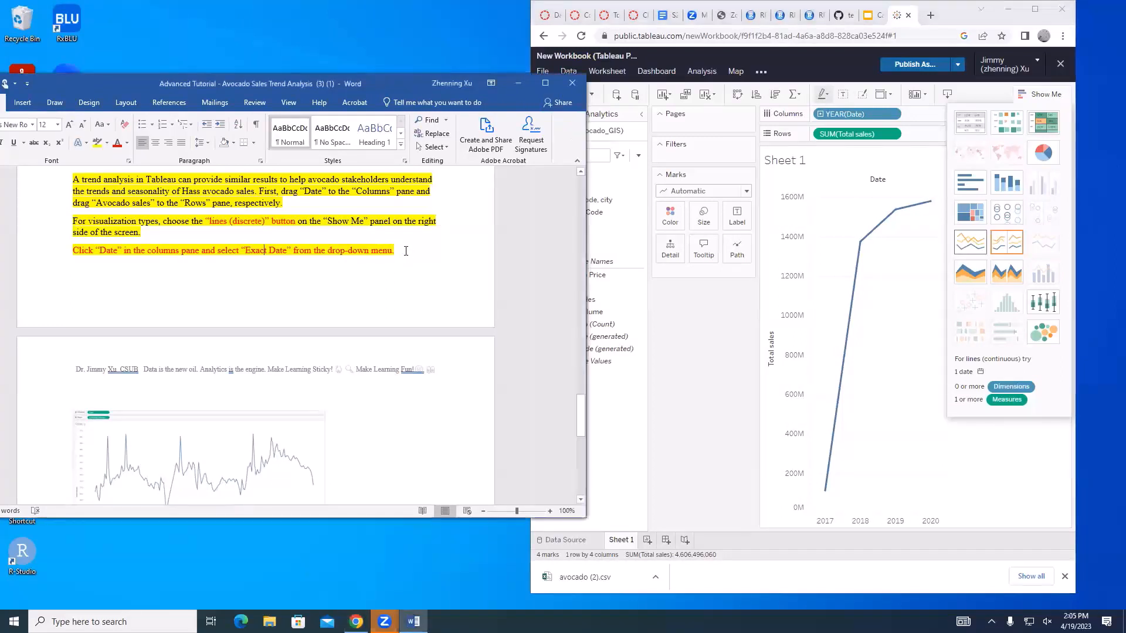
{"action": "left_click", "coordinate": [960, 12]}
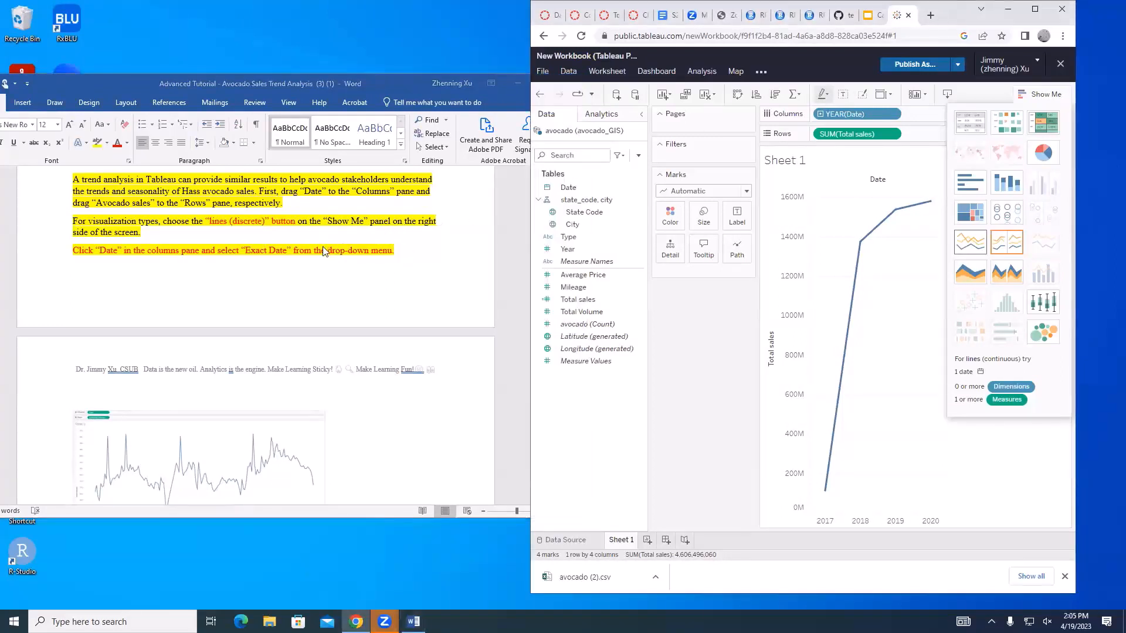
{"action": "left_click", "coordinate": [138, 256]}
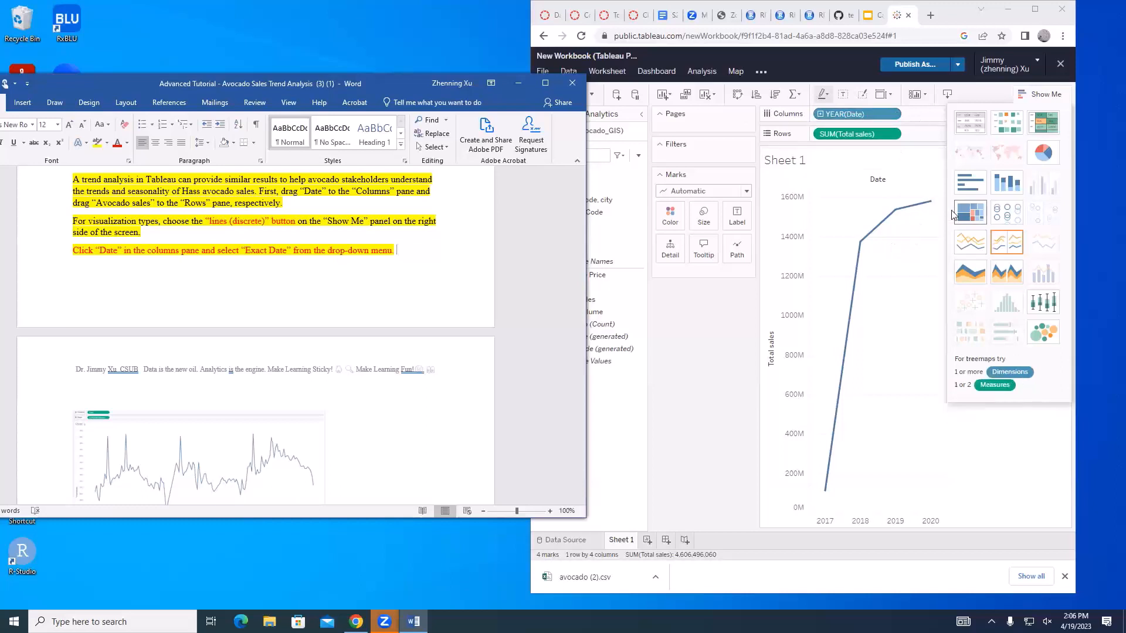
{"action": "mouse_move", "coordinate": [891, 220]}
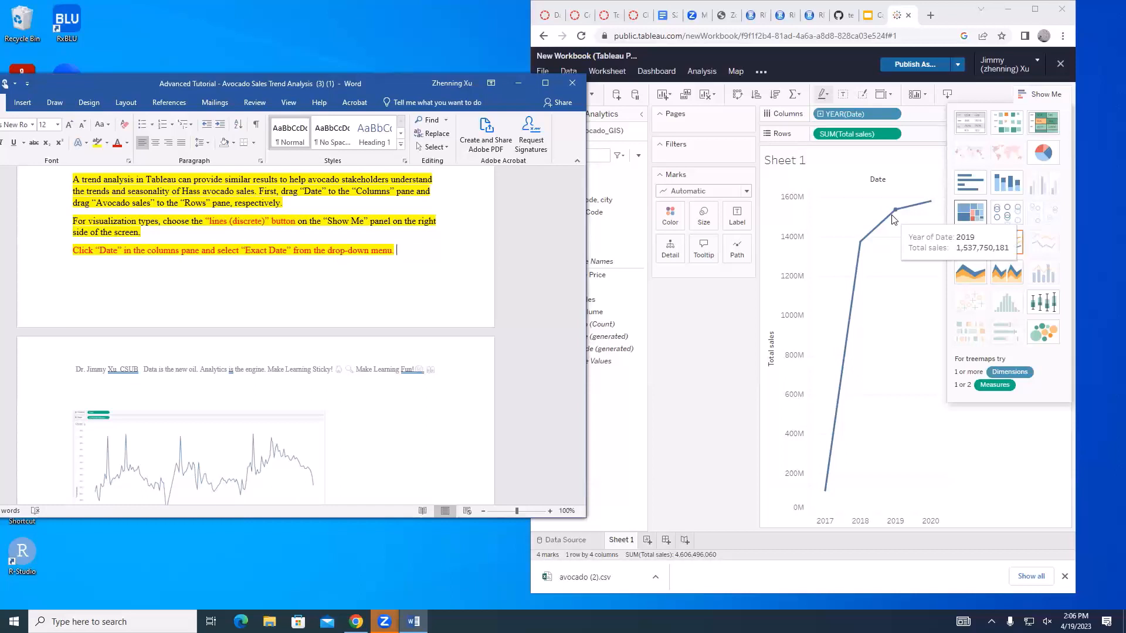
{"action": "left_click", "coordinate": [896, 114]}
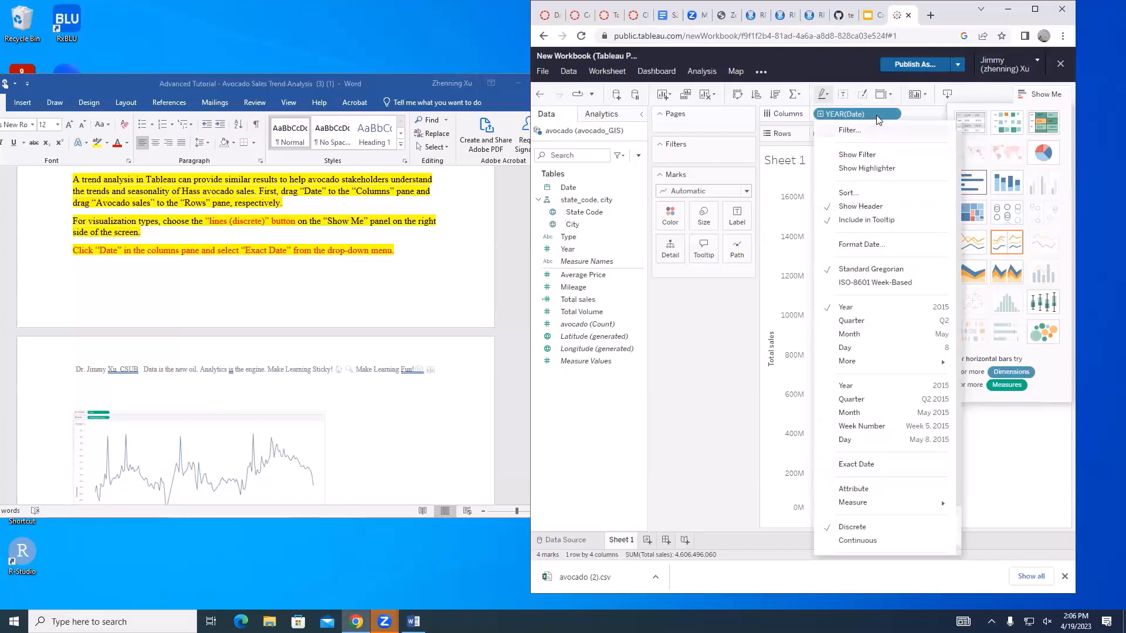
Review the Discussion 10 objectives and submission requirements on the course site, and return to the Tableau workbook
{"action": "left_click", "coordinate": [1035, 9]}
{"action": "left_click", "coordinate": [114, 10]}
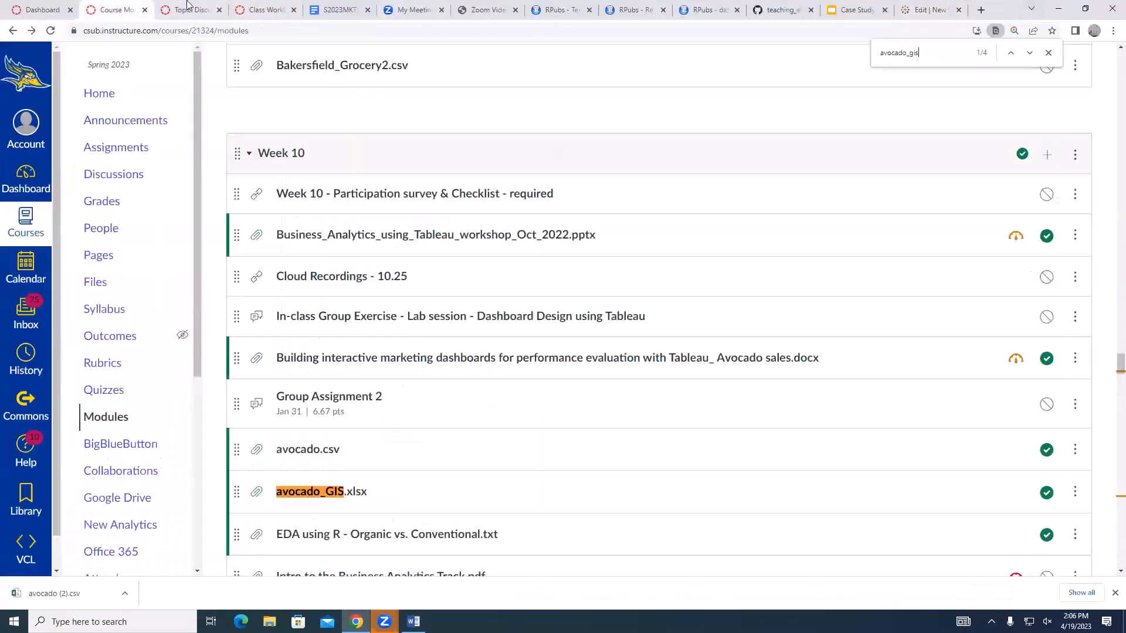
{"action": "left_click", "coordinate": [201, 16]}
{"action": "scroll", "coordinate": [540, 372], "scroll_direction": "up", "scroll_amount": 4}
{"action": "scroll", "coordinate": [371, 390], "scroll_direction": "down", "scroll_amount": 4}
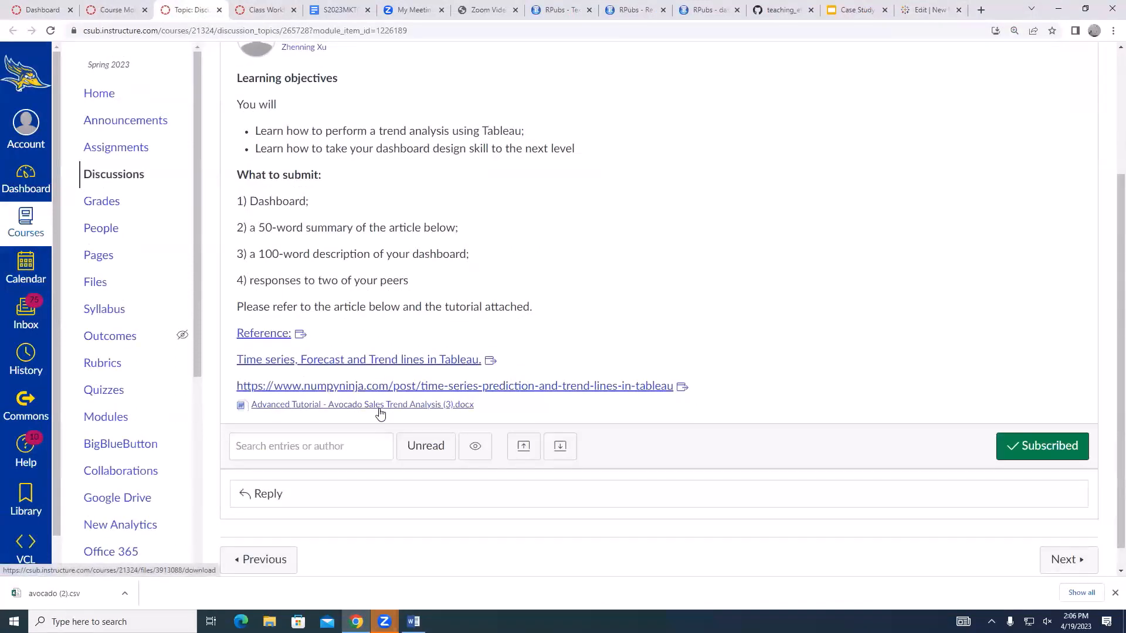
{"action": "left_click", "coordinate": [1087, 7]}
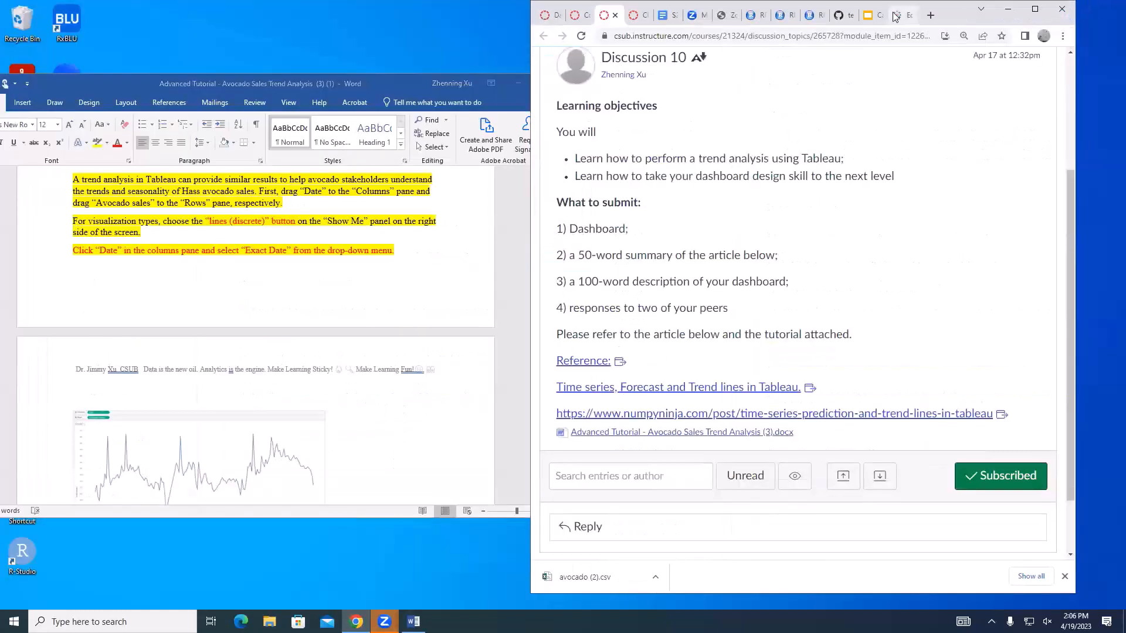
{"action": "left_click", "coordinate": [895, 16]}
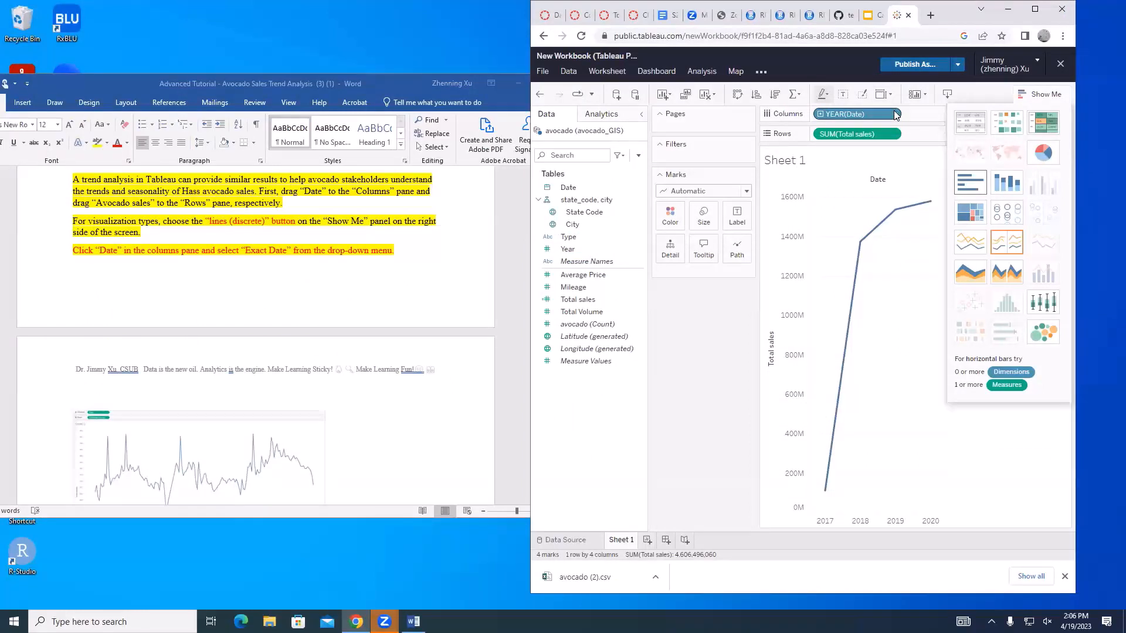
Set the Date field on the Columns shelf to Exact Date
{"action": "left_click", "coordinate": [895, 115]}
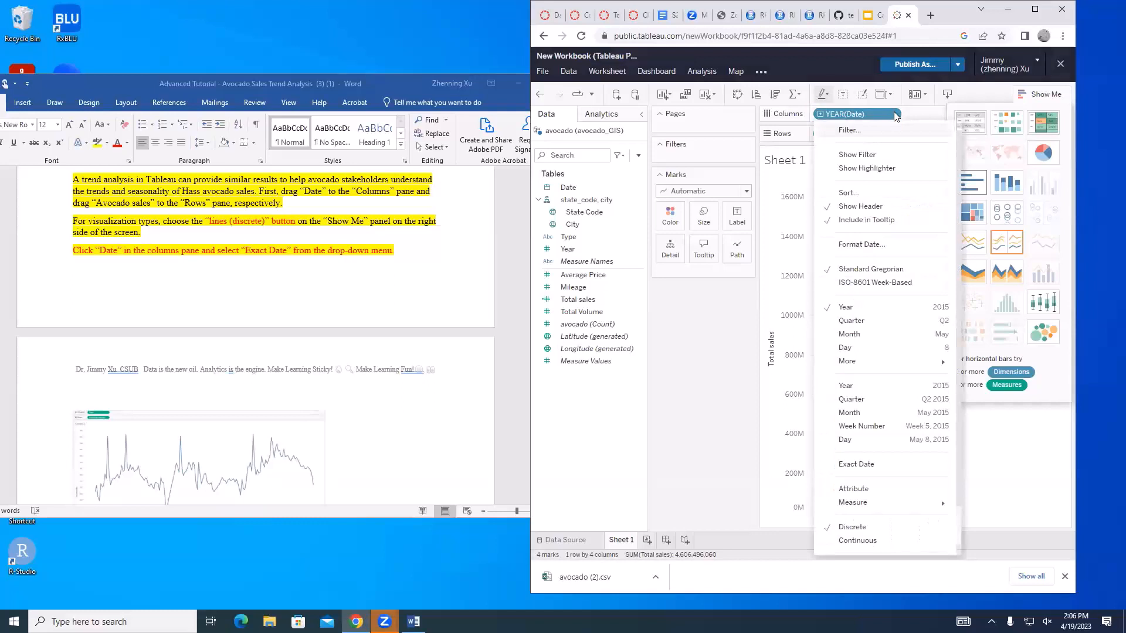
{"action": "left_click", "coordinate": [895, 114]}
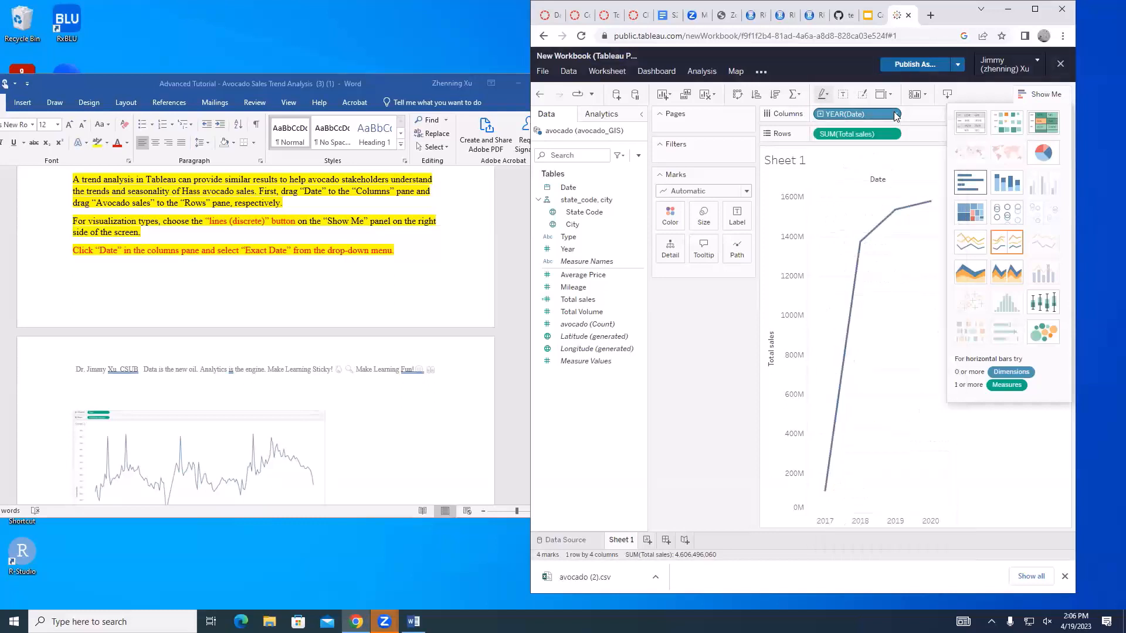
{"action": "left_click", "coordinate": [895, 114]}
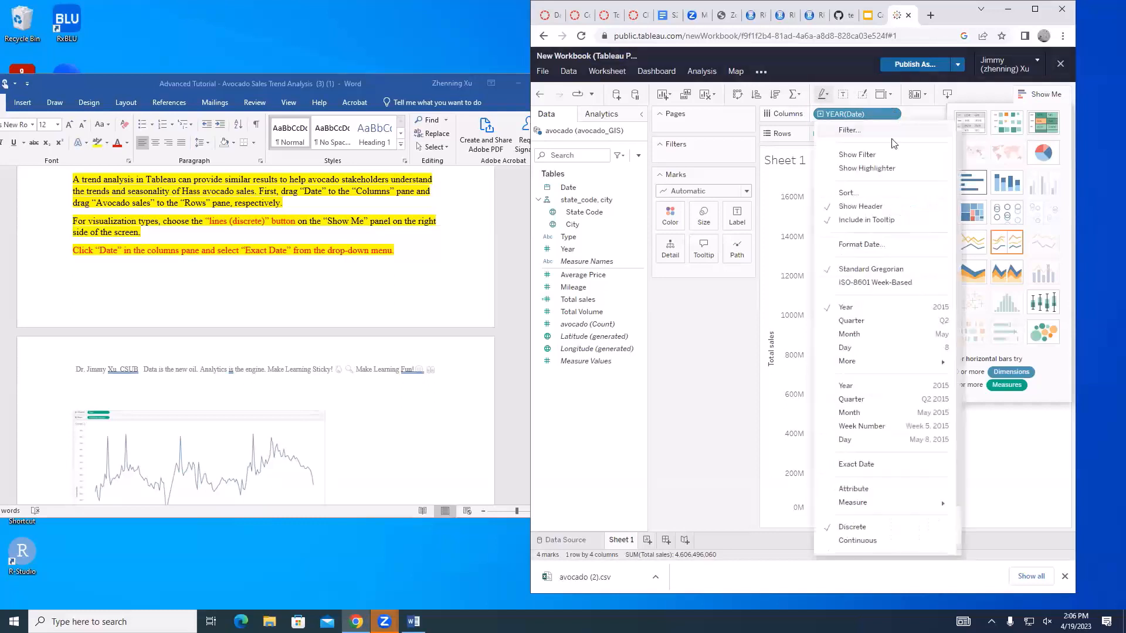
{"action": "left_click", "coordinate": [856, 467]}
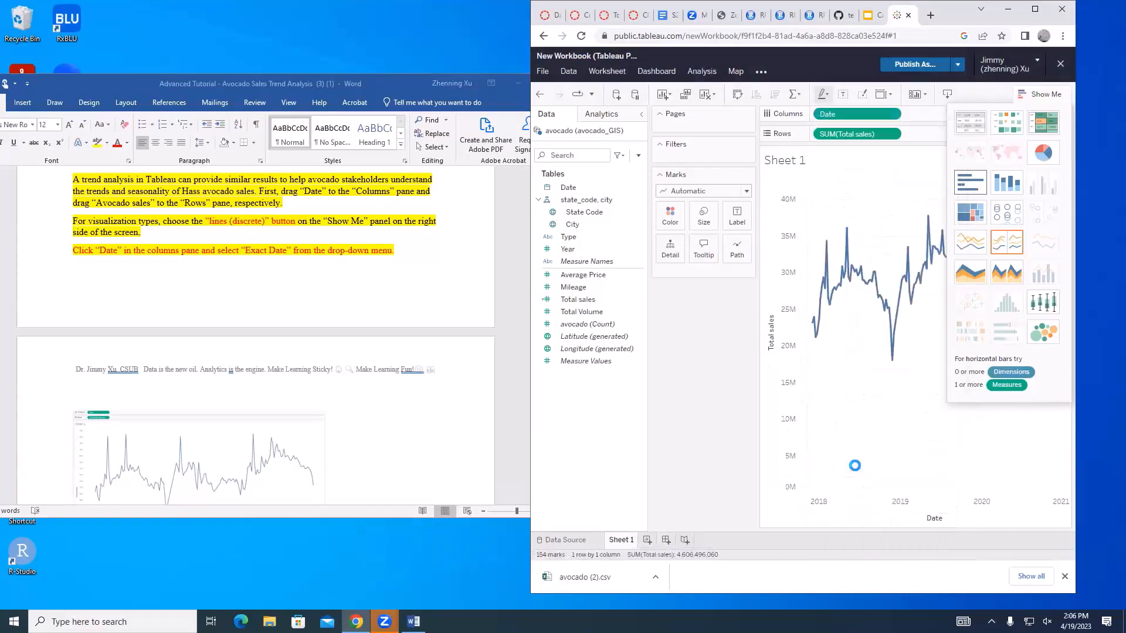
Hide the Show Me chart options in the enlarged browser window and inspect the points along the total sales trend line
{"action": "left_click", "coordinate": [1035, 8]}
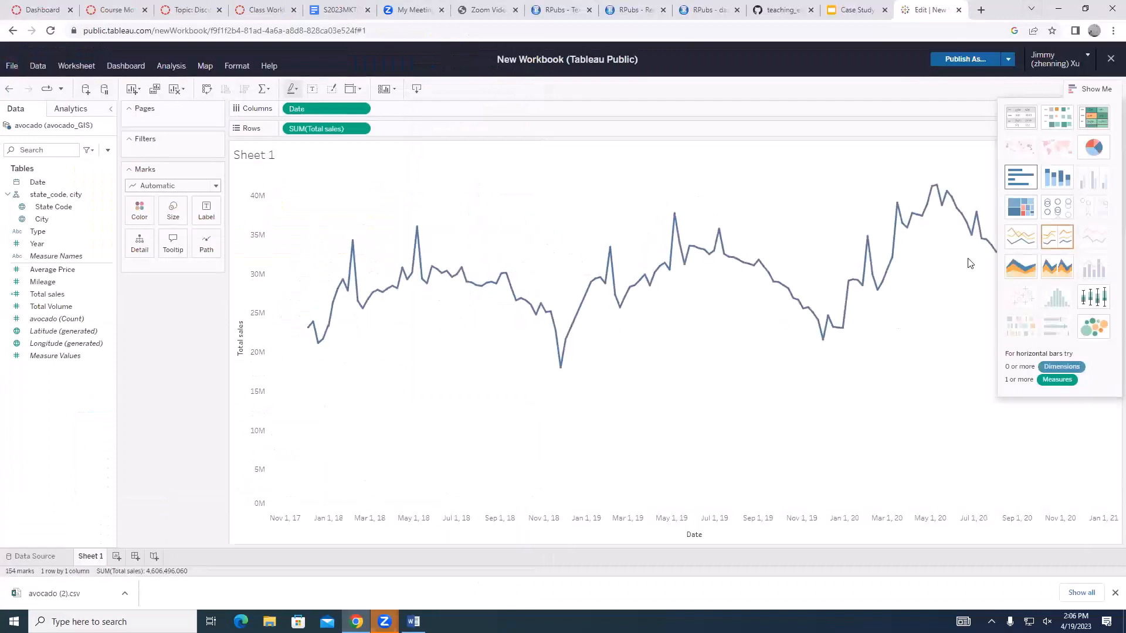
{"action": "left_click", "coordinate": [1110, 58]}
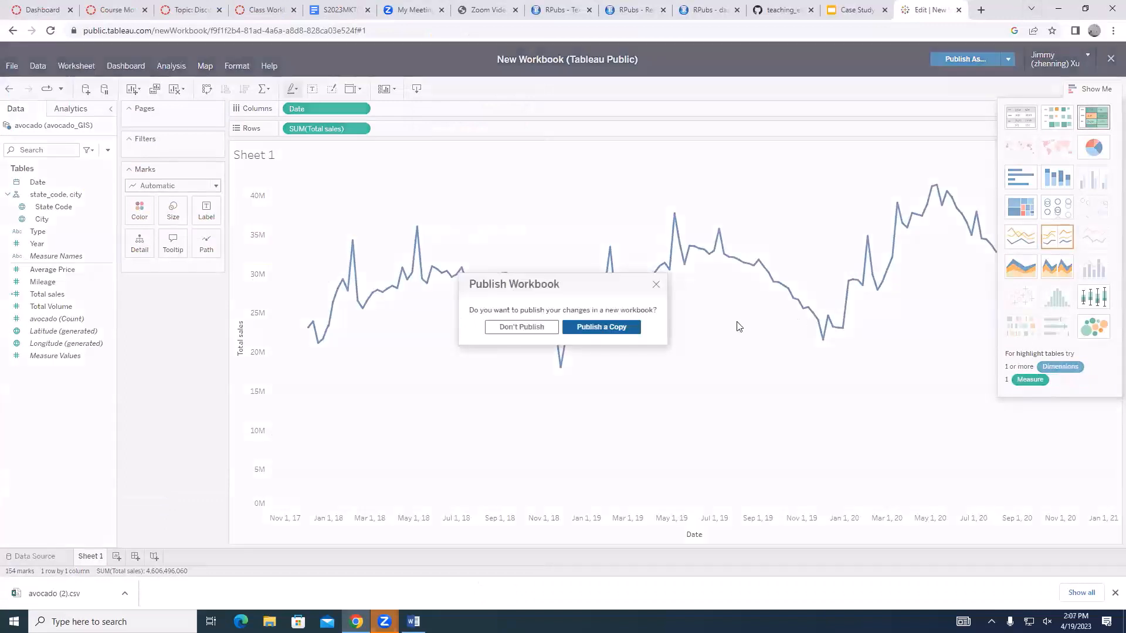
{"action": "left_click", "coordinate": [653, 285]}
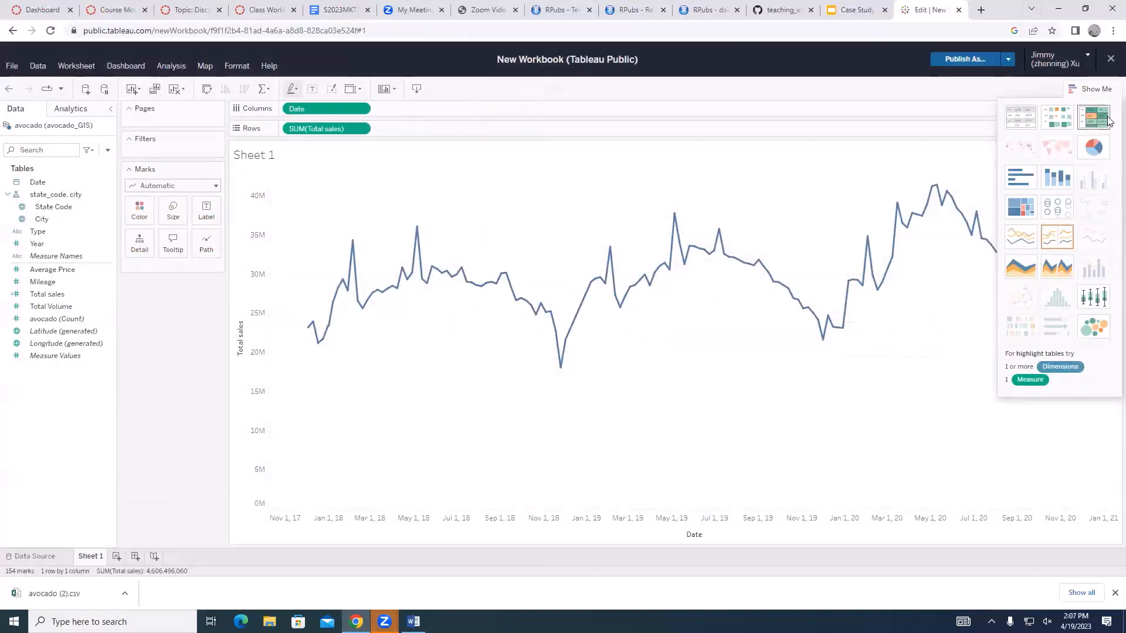
{"action": "left_click", "coordinate": [1098, 89]}
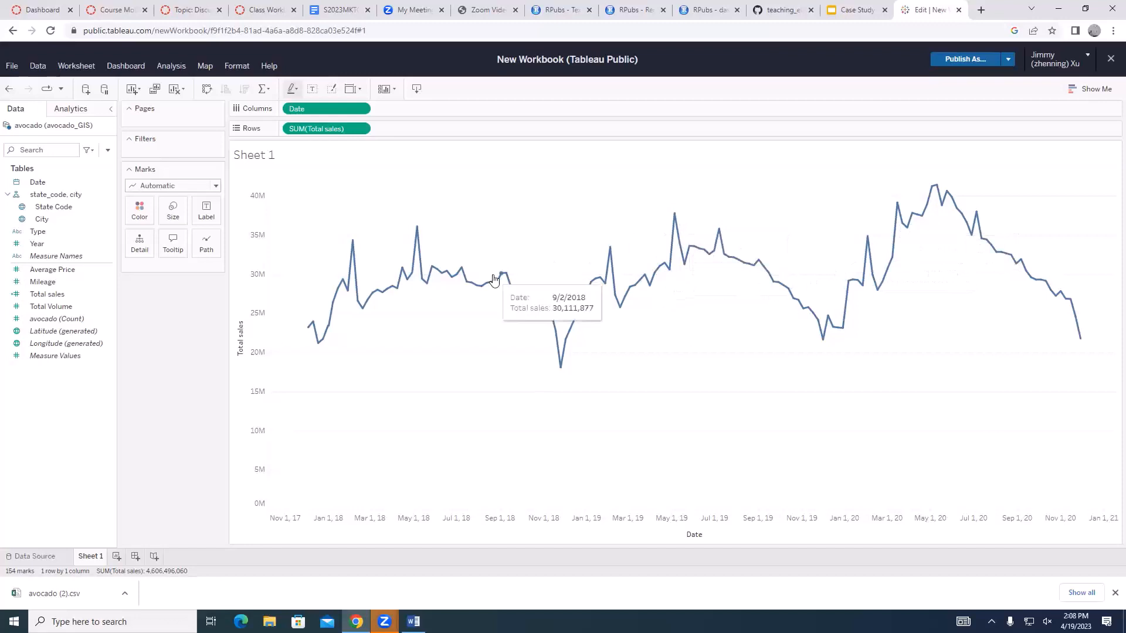
{"action": "mouse_move", "coordinate": [676, 220]}
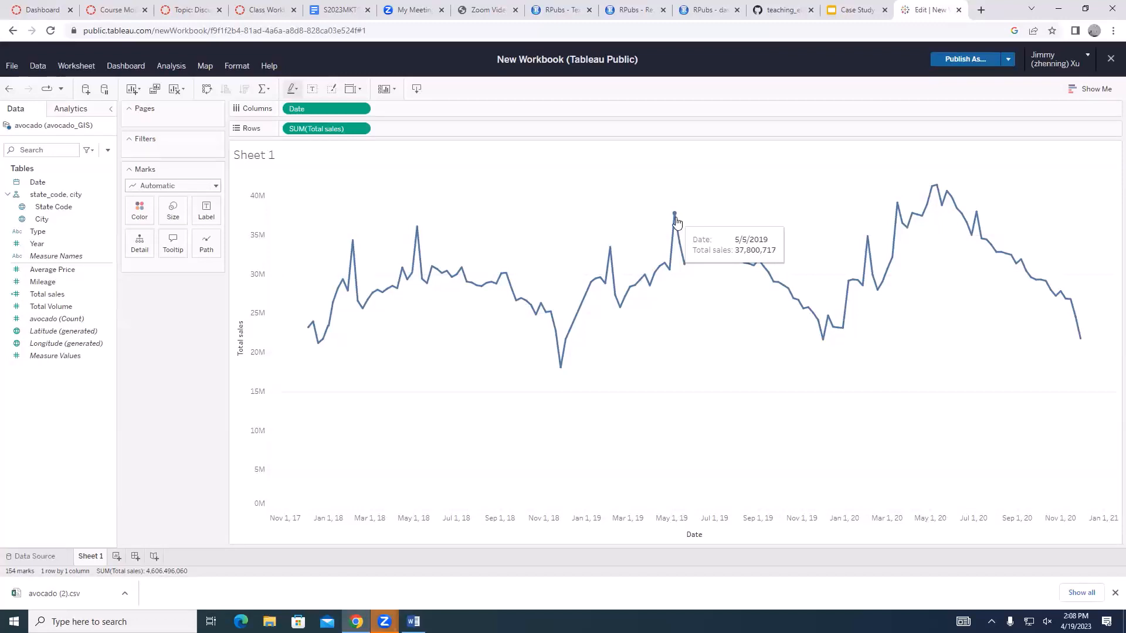
Consult the tutorial paragraph on filtering and add Type as a worksheet filter with all values, conventional and organic, selected
{"action": "left_click", "coordinate": [413, 622]}
{"action": "scroll", "coordinate": [469, 408], "scroll_direction": "down", "scroll_amount": 10}
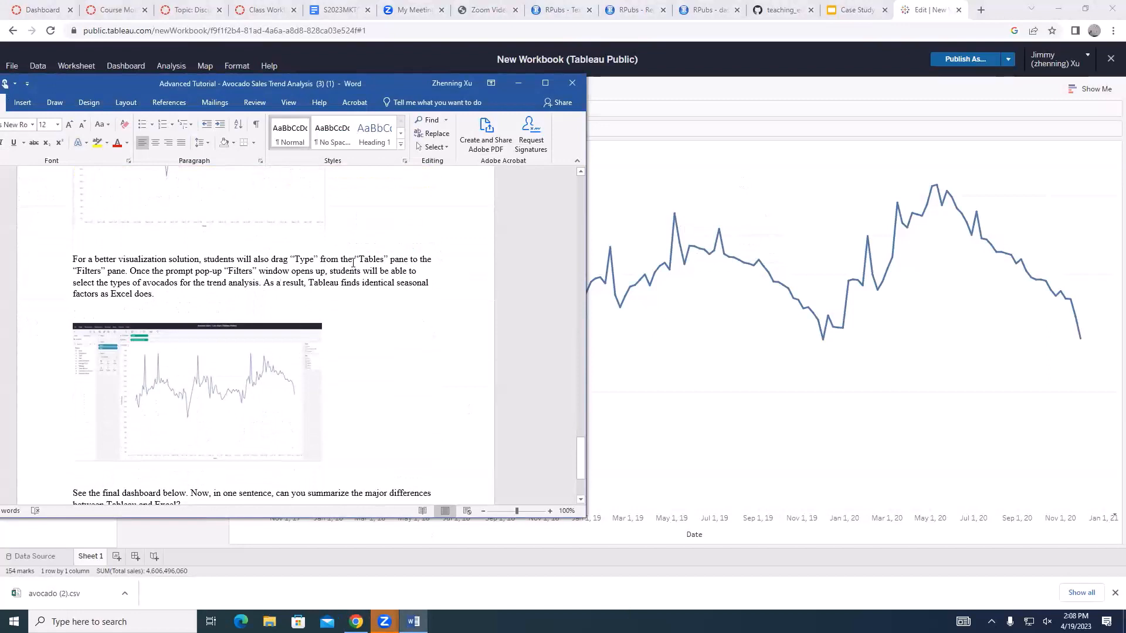
{"action": "left_click", "coordinate": [1085, 9]}
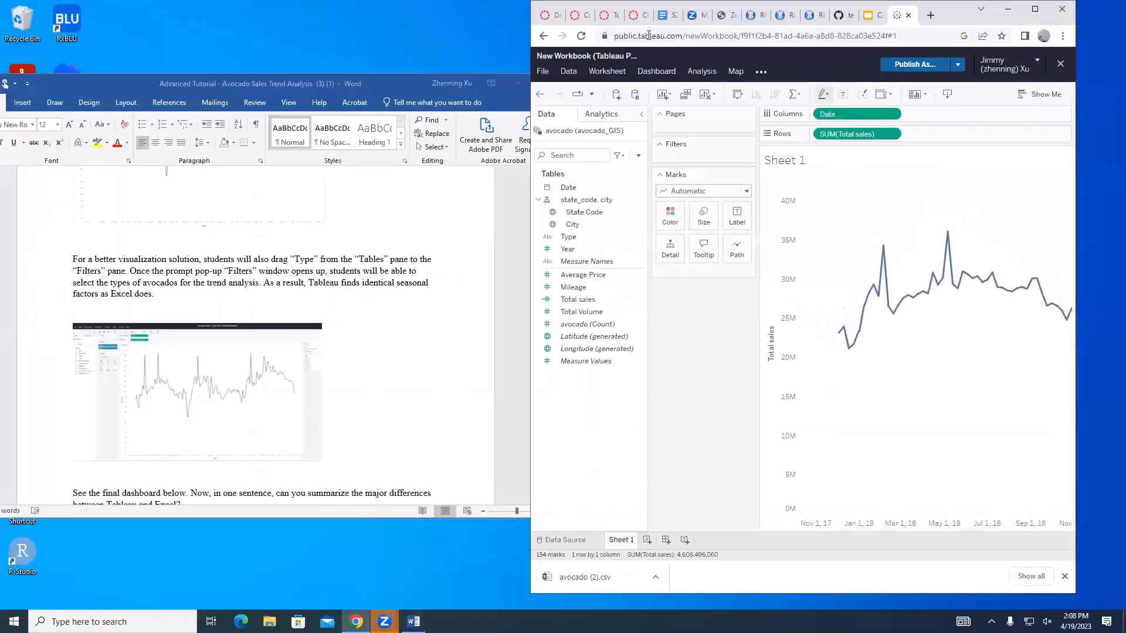
{"action": "left_click", "coordinate": [564, 237]}
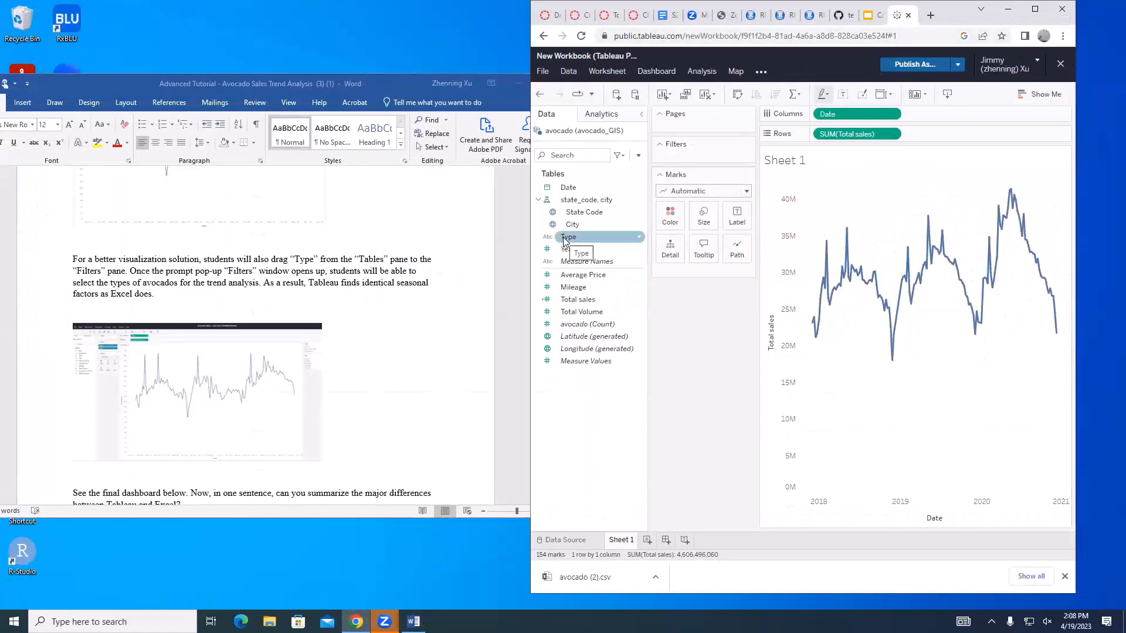
{"action": "left_click_drag", "start_coordinate": [565, 238], "coordinate": [694, 157]}
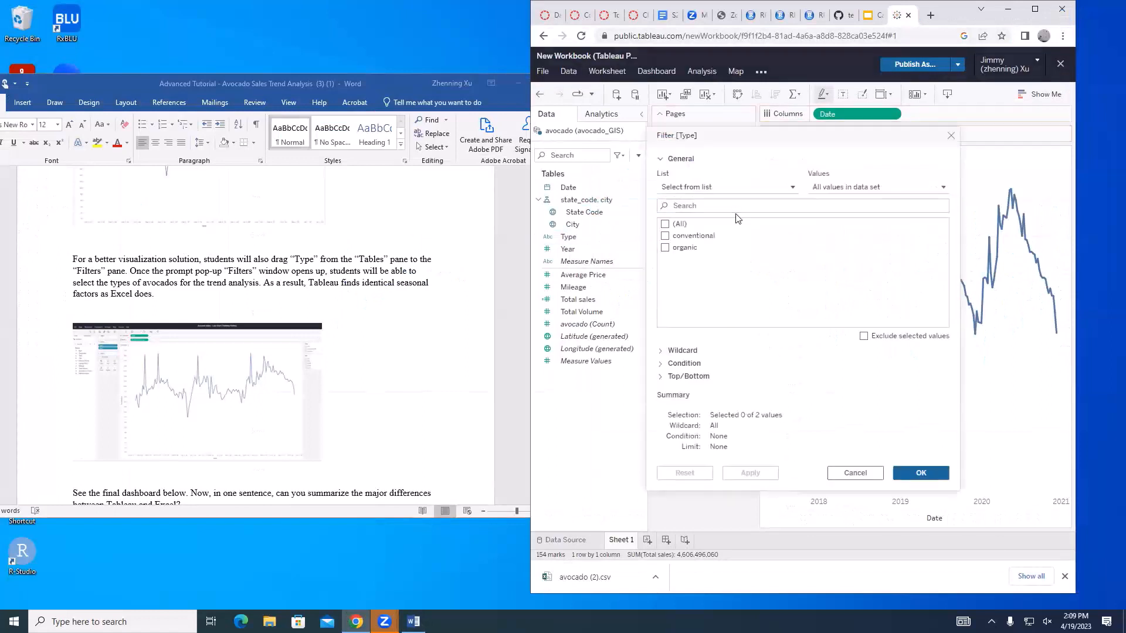
{"action": "left_click", "coordinate": [665, 225]}
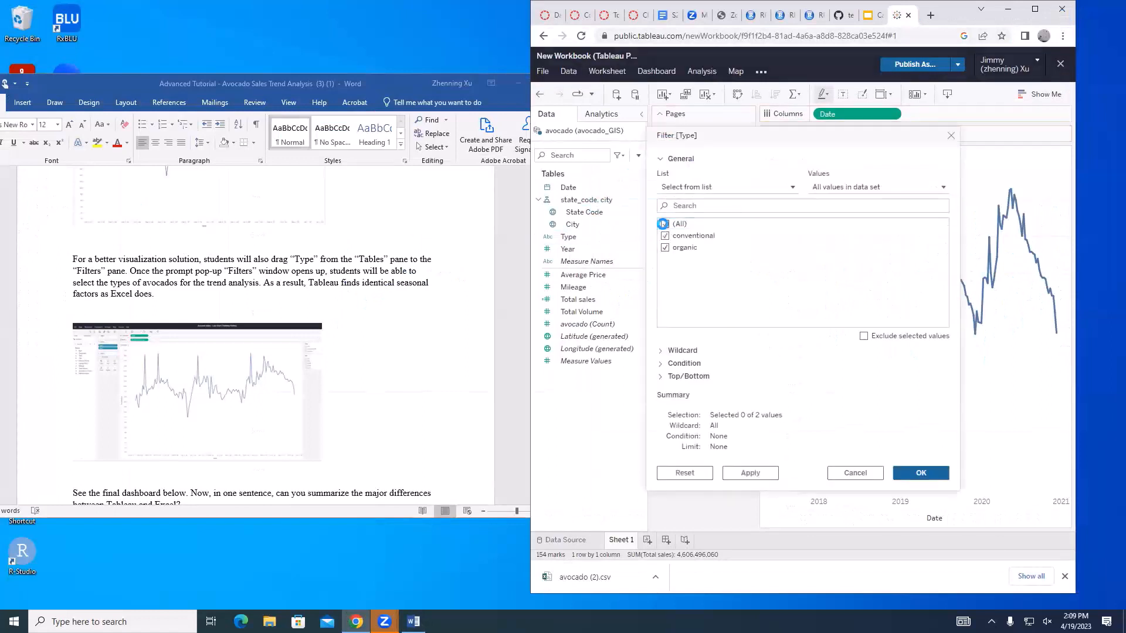
{"action": "left_click", "coordinate": [924, 482]}
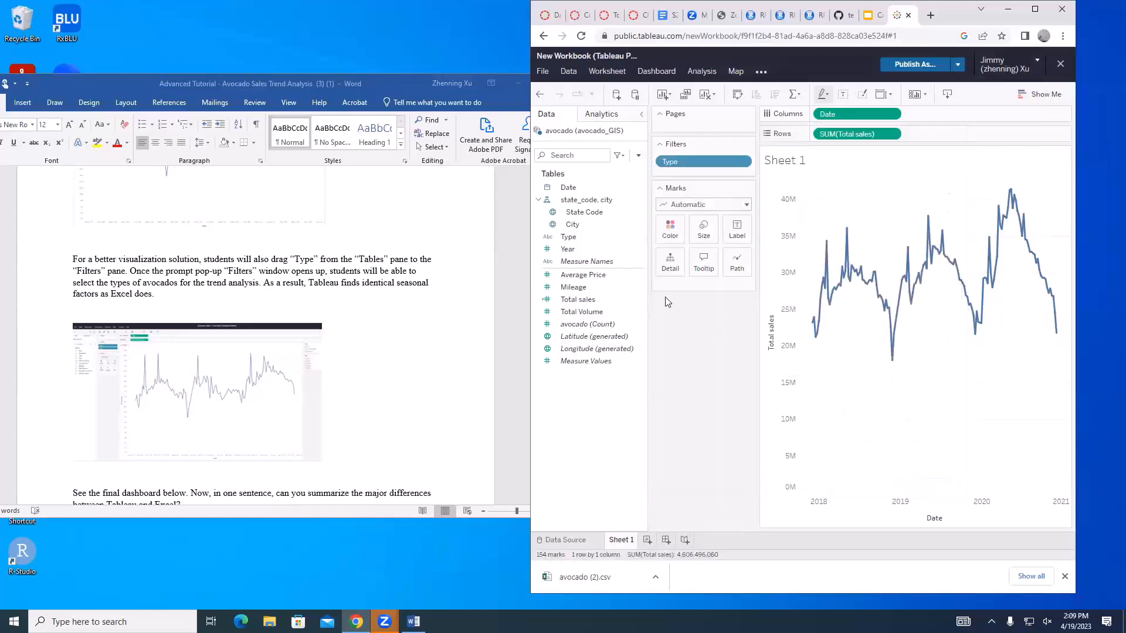
Check the tutorial's final dashboard section and publish the Tableau workbook under the name "Trend analysis"
{"action": "scroll", "coordinate": [230, 348], "scroll_direction": "down", "scroll_amount": 3}
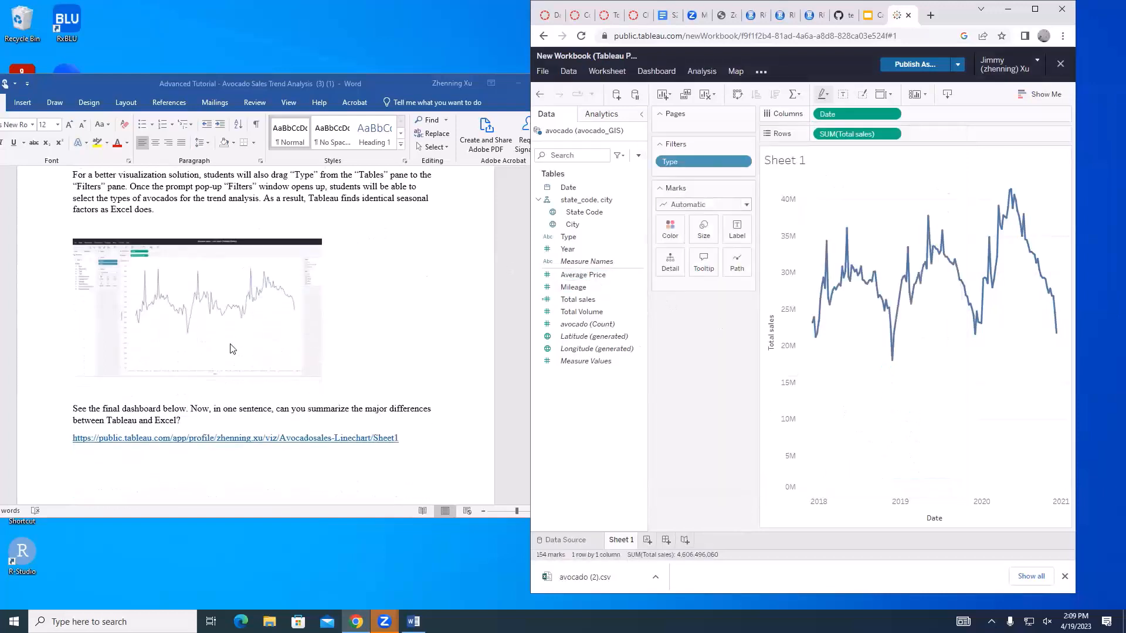
{"action": "left_click", "coordinate": [272, 400]}
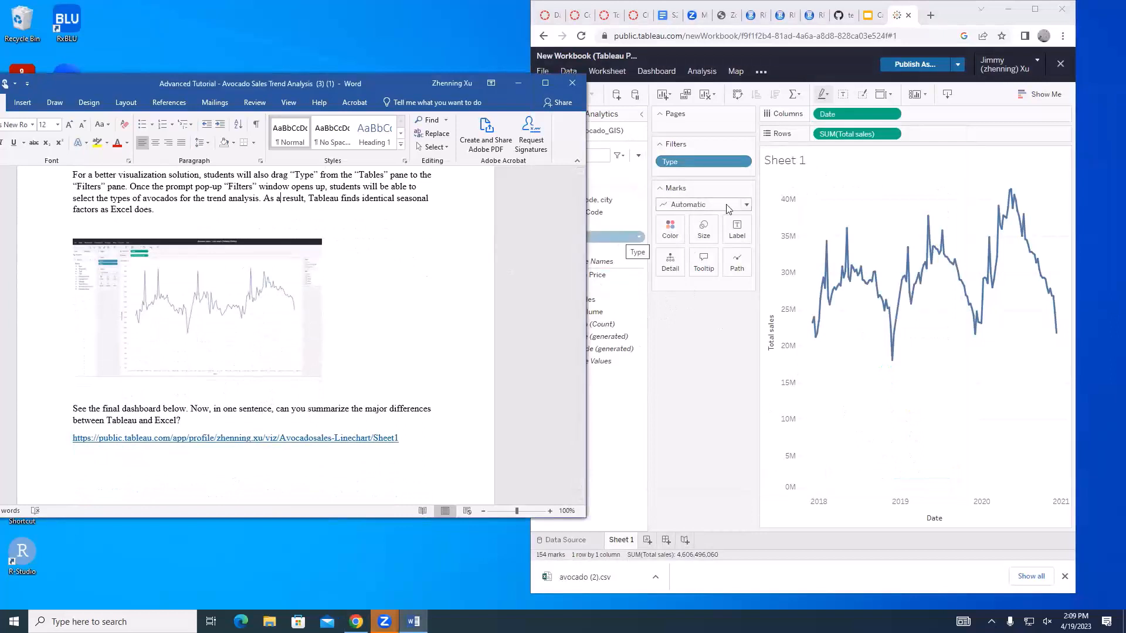
{"action": "left_click", "coordinate": [1035, 8]}
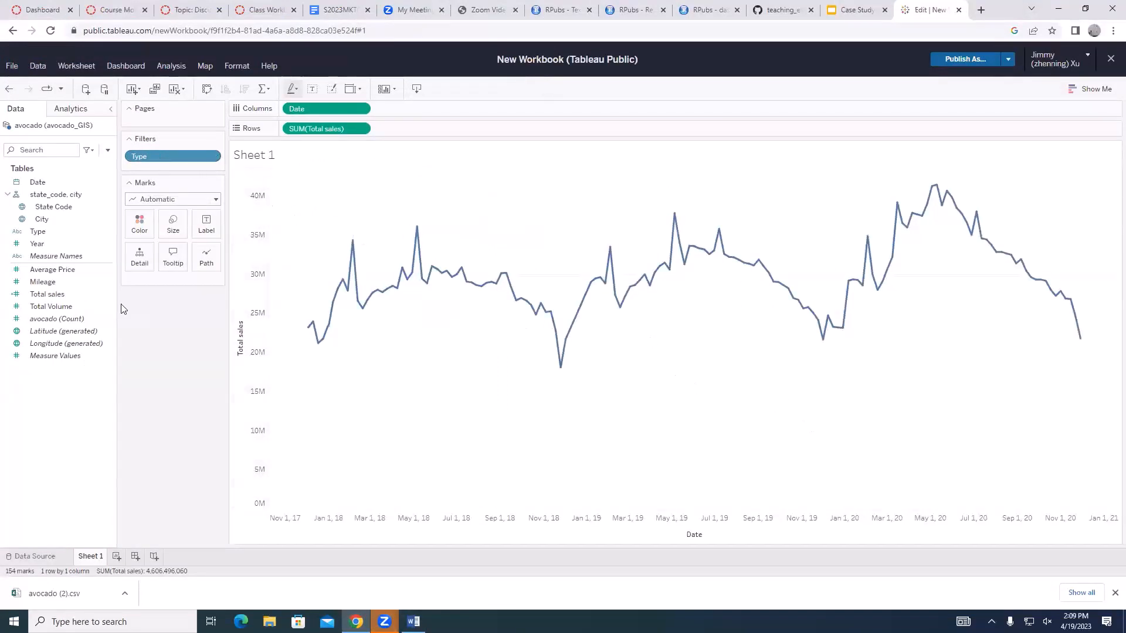
{"action": "left_click", "coordinate": [960, 60]}
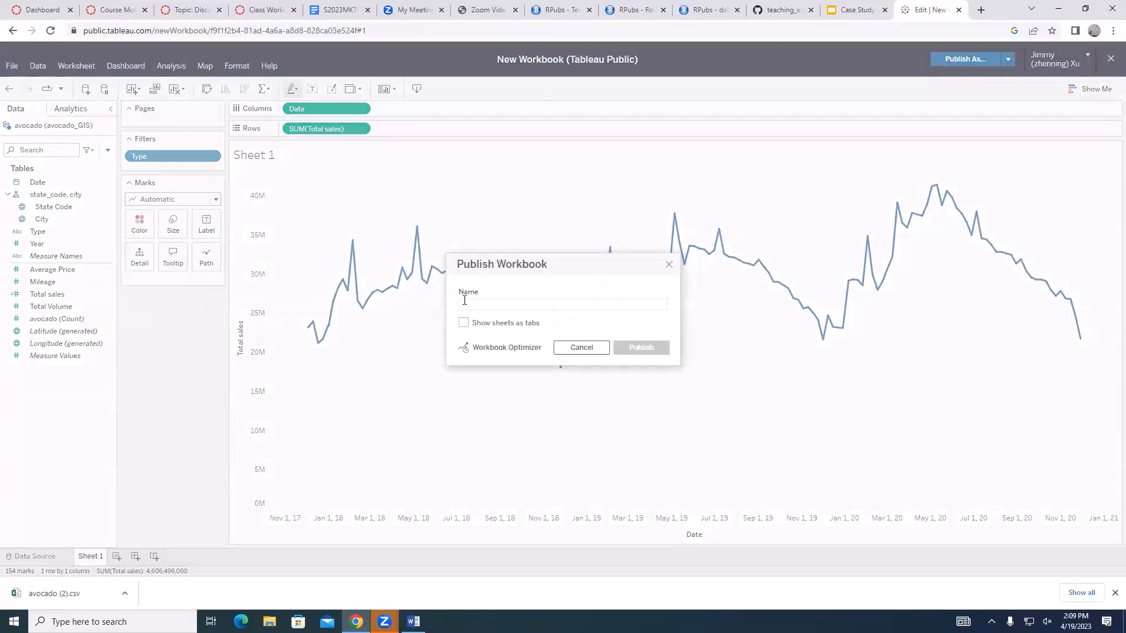
{"action": "type", "text": "Trend"}
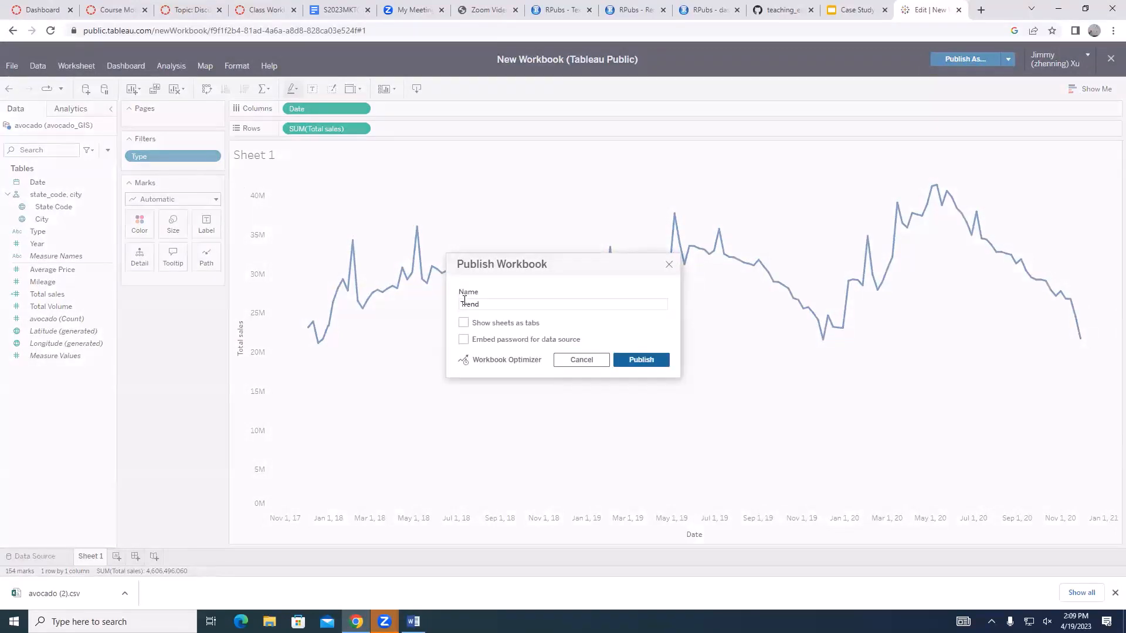
{"action": "type", "text": " analysis"}
{"action": "left_click", "coordinate": [636, 359]}
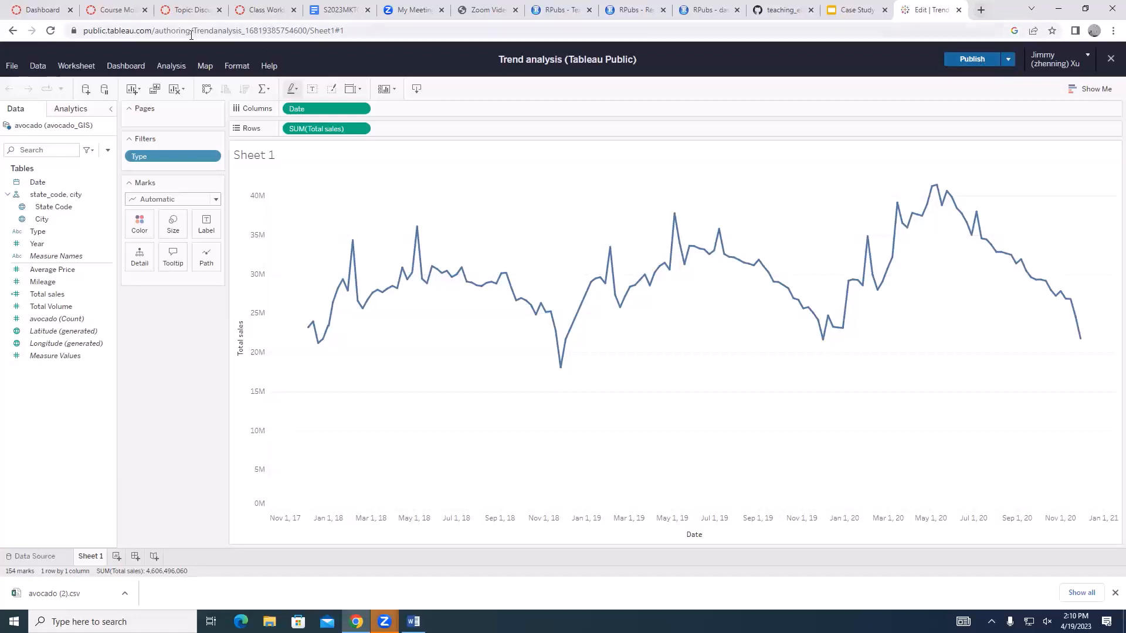
Try to open the author's Tableau Public profile in a new browser tab using the public.tableau.com address plus the username
{"action": "left_click_drag", "start_coordinate": [154, 30], "coordinate": [83, 29]}
{"action": "key", "text": "ctrl+c"}
{"action": "left_click", "coordinate": [981, 10]}
{"action": "key", "text": "ctrl+v"}
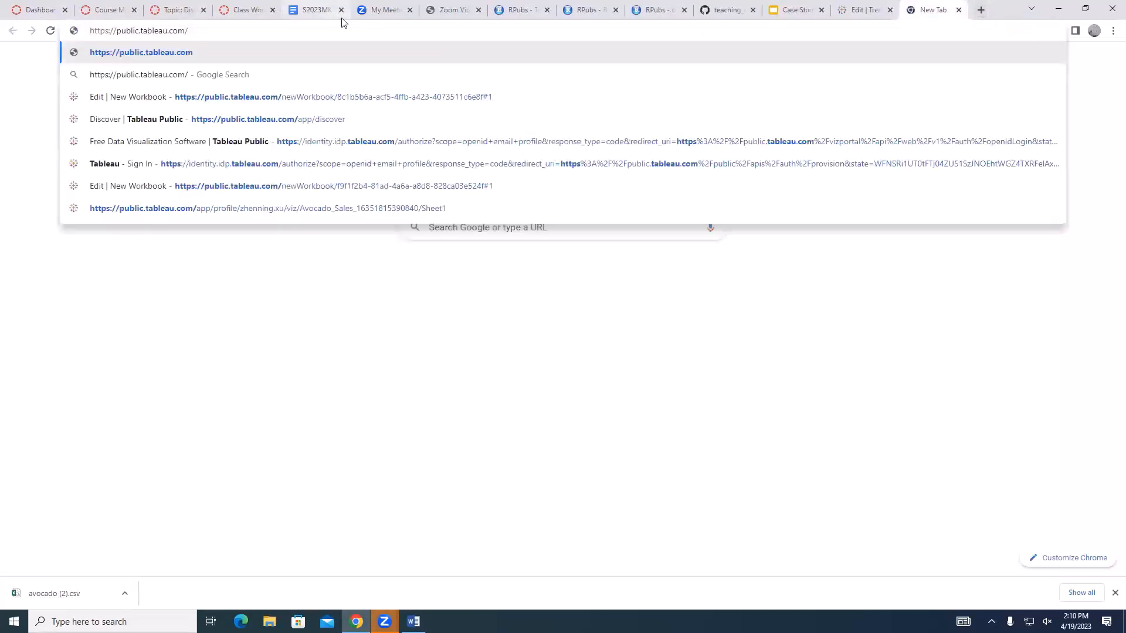
{"action": "type", "text": "utjimmyx"}
{"action": "key", "text": "Return"}
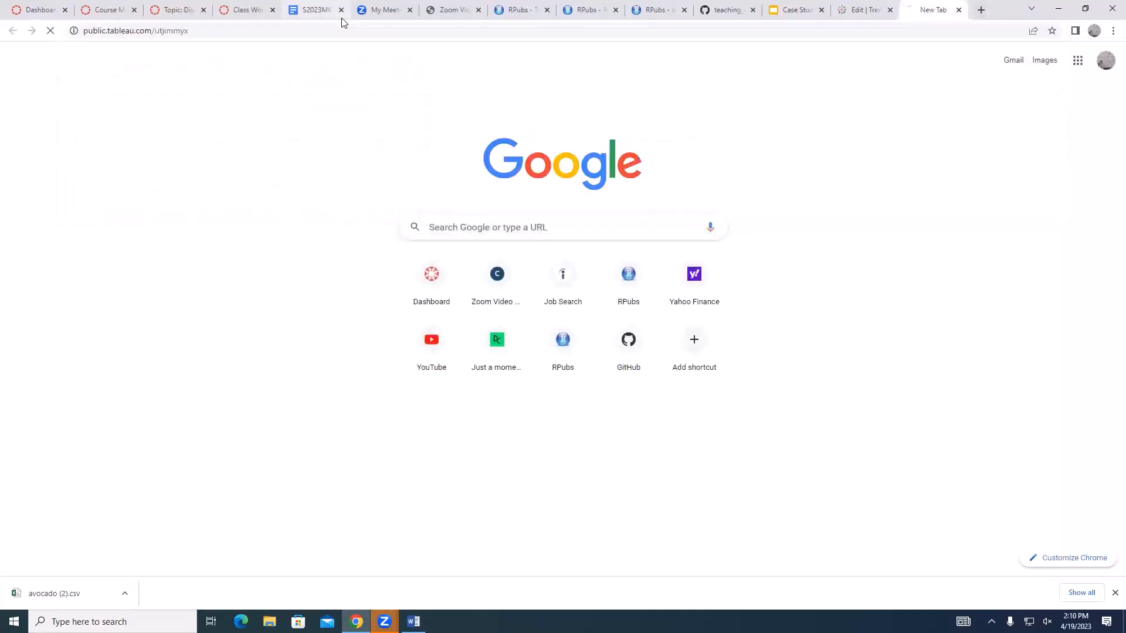
{"action": "left_click", "coordinate": [883, 7]}
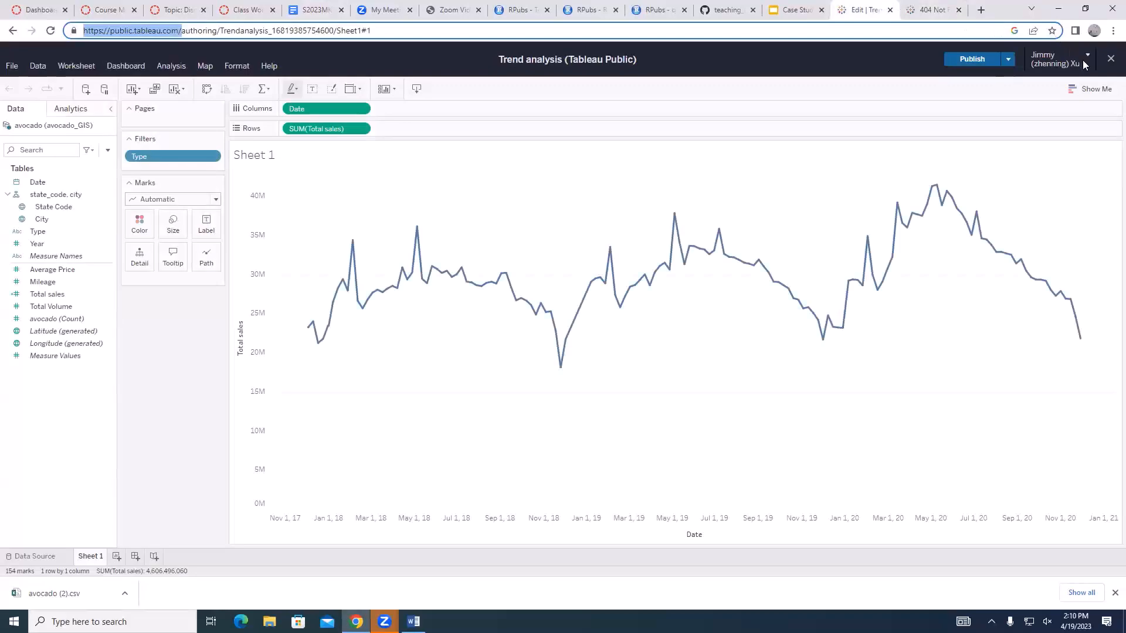
{"action": "left_click", "coordinate": [1057, 62]}
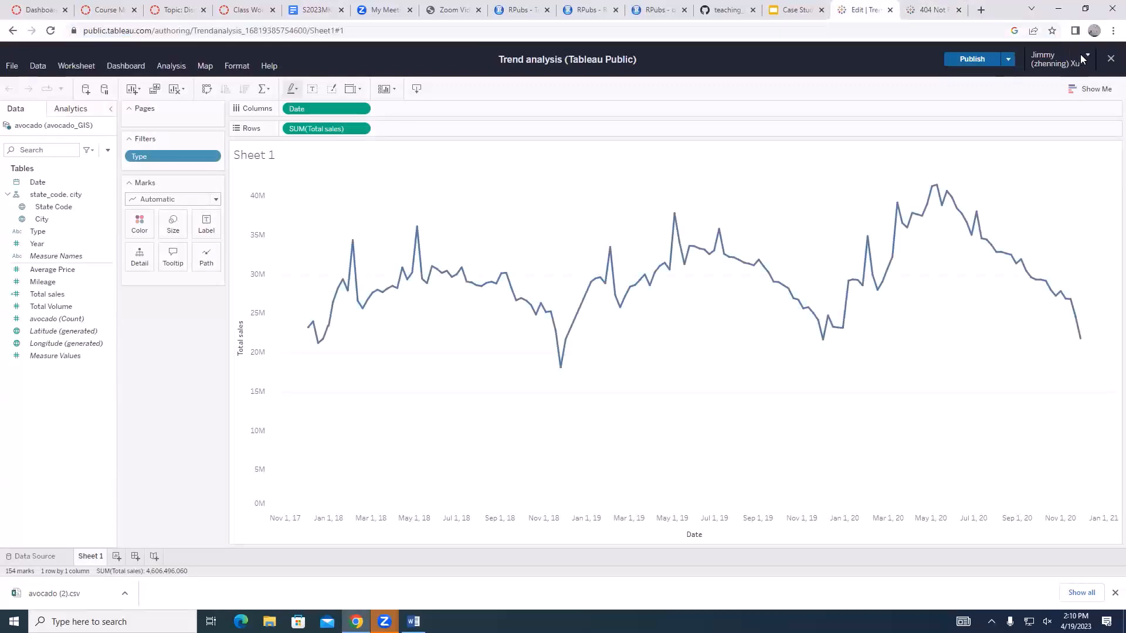
{"action": "left_click", "coordinate": [1008, 60]}
{"action": "left_click", "coordinate": [950, 66]}
{"action": "left_click", "coordinate": [934, 9]}
{"action": "left_click", "coordinate": [867, 9]}
{"action": "left_click", "coordinate": [932, 9]}
Search the web for Tableau plus the author's name, then open the published Trend analysis visualization from the author's Tableau Public profile
{"action": "left_click", "coordinate": [212, 31]}
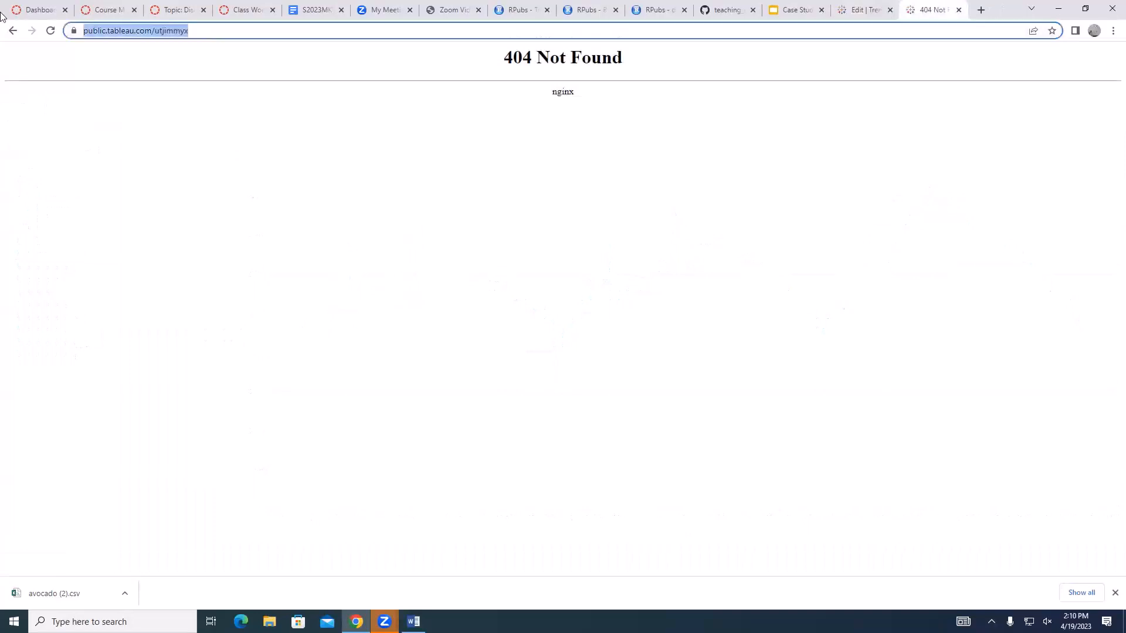
{"action": "type", "text": "tableau "}
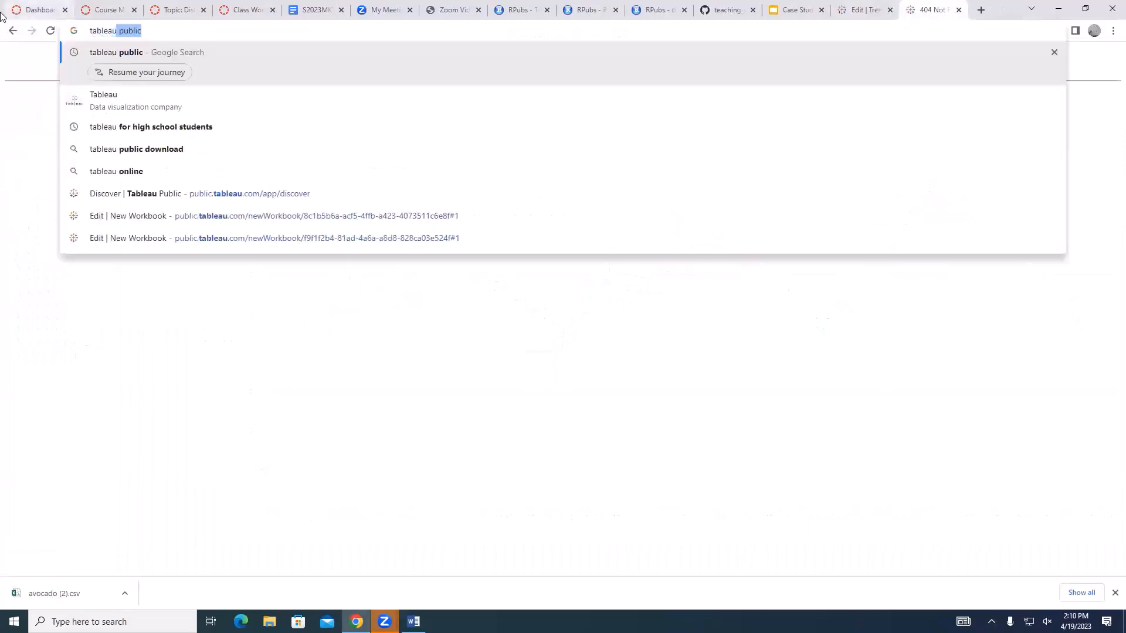
{"action": "type", "text": "zhenning xu"}
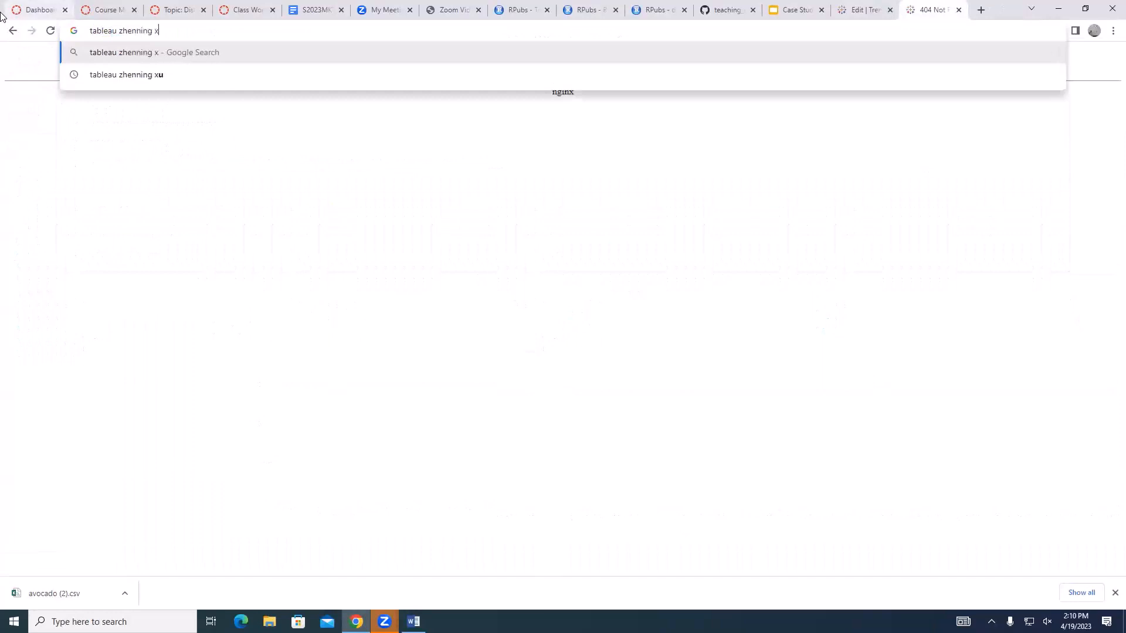
{"action": "key", "text": "Return"}
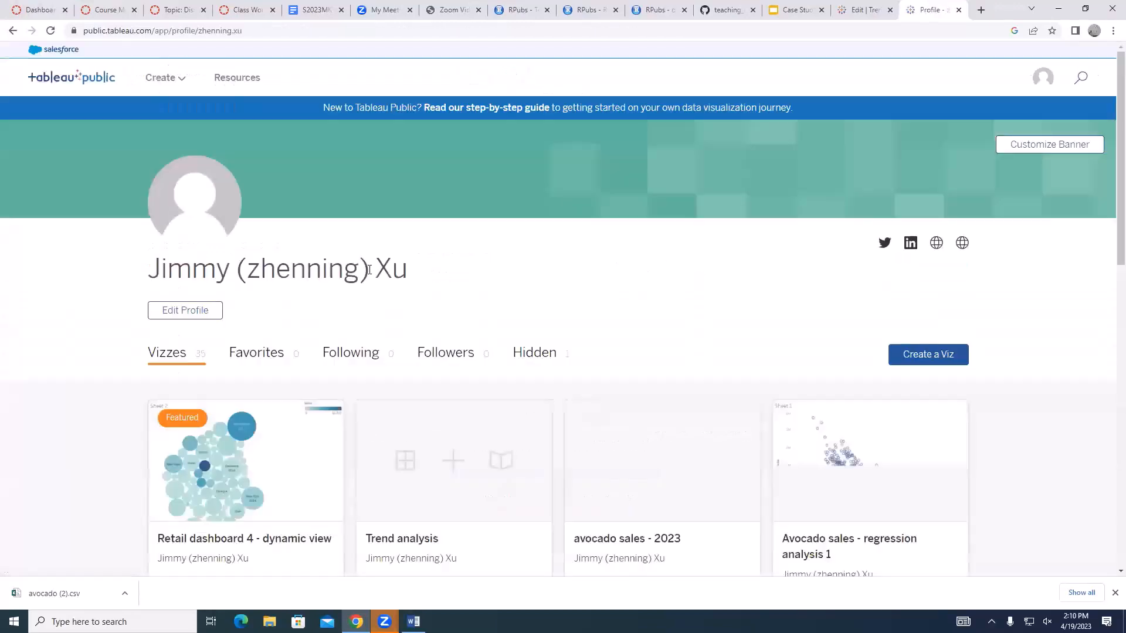
{"action": "scroll", "coordinate": [442, 227], "scroll_direction": "down", "scroll_amount": 4}
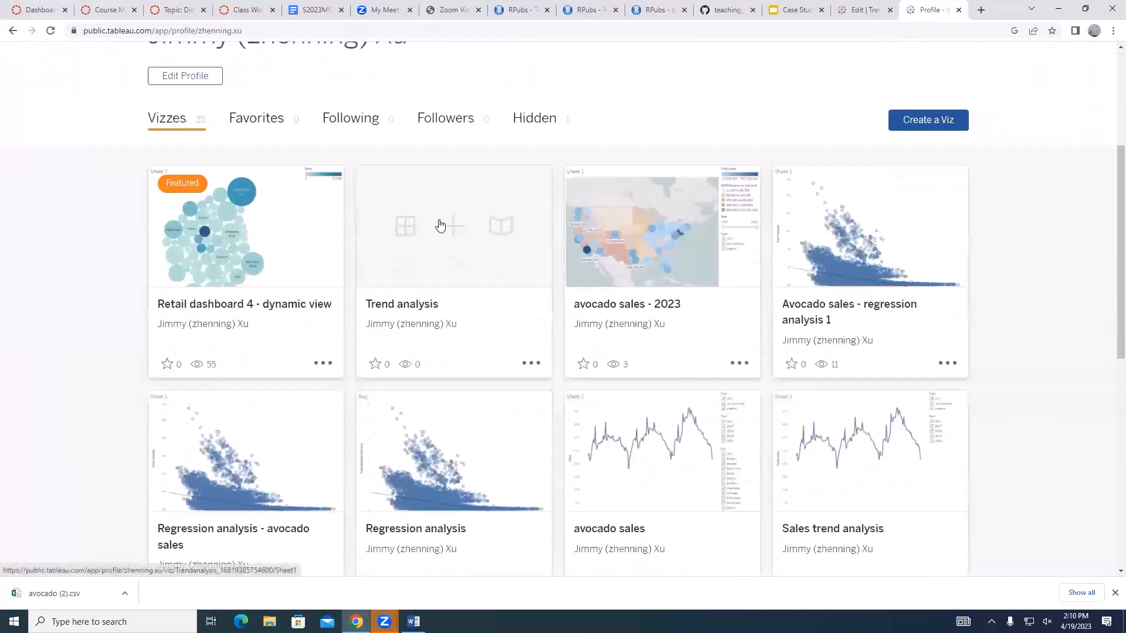
{"action": "left_click", "coordinate": [467, 237]}
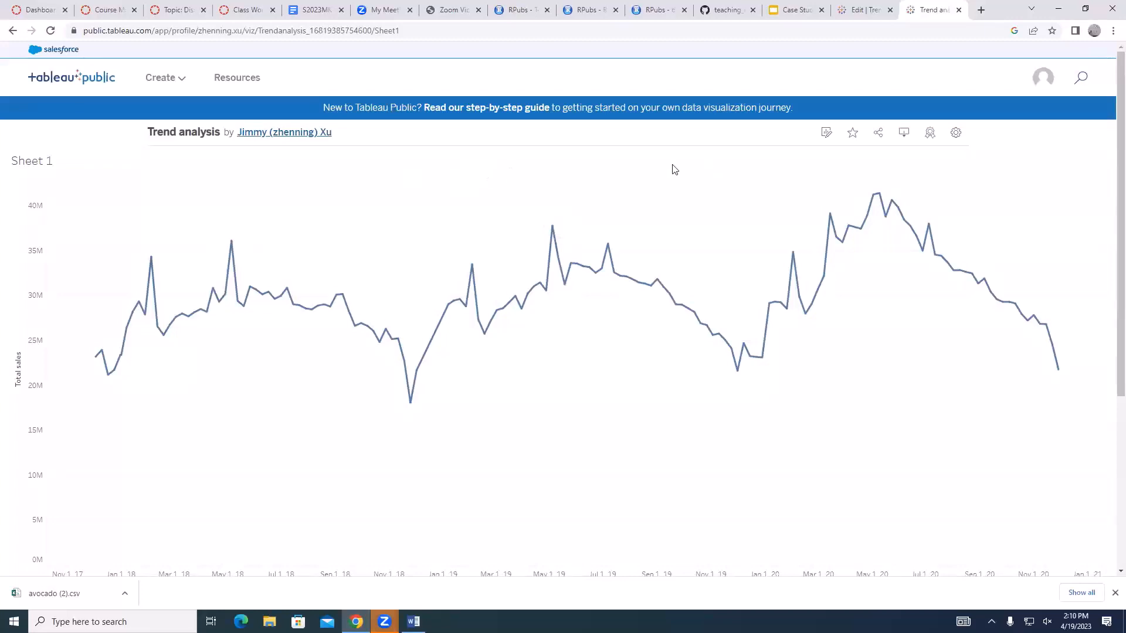
Dismiss the browser's downloads bar and show the Type filter control beside the chart in the workbook editor
{"action": "left_click", "coordinate": [225, 33]}
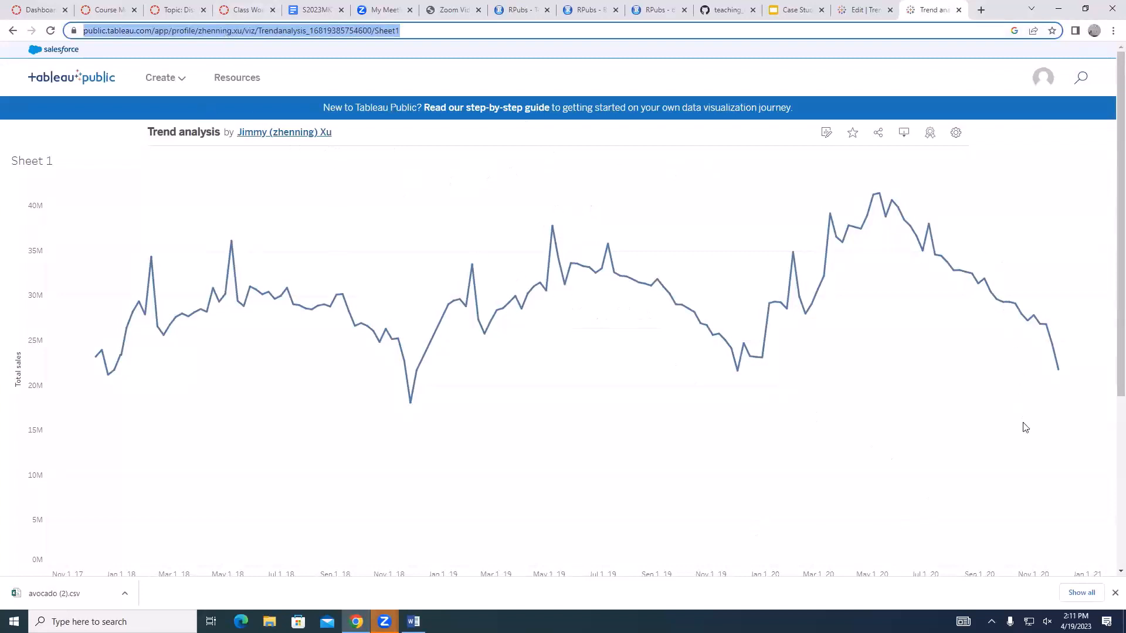
{"action": "left_click", "coordinate": [1115, 593]}
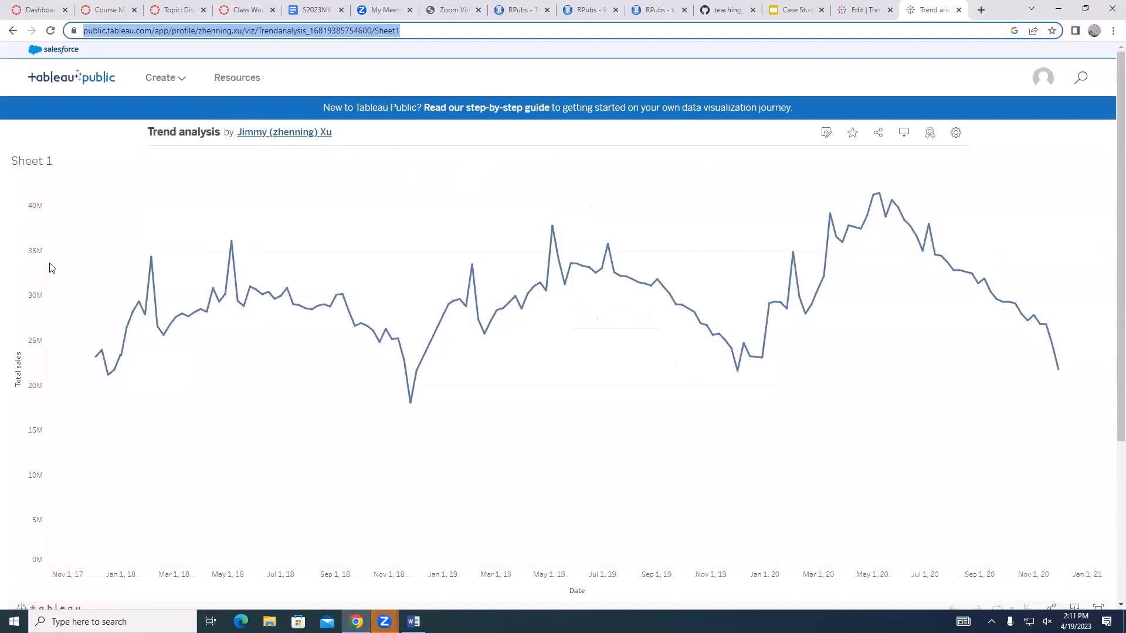
{"action": "left_click", "coordinate": [863, 9]}
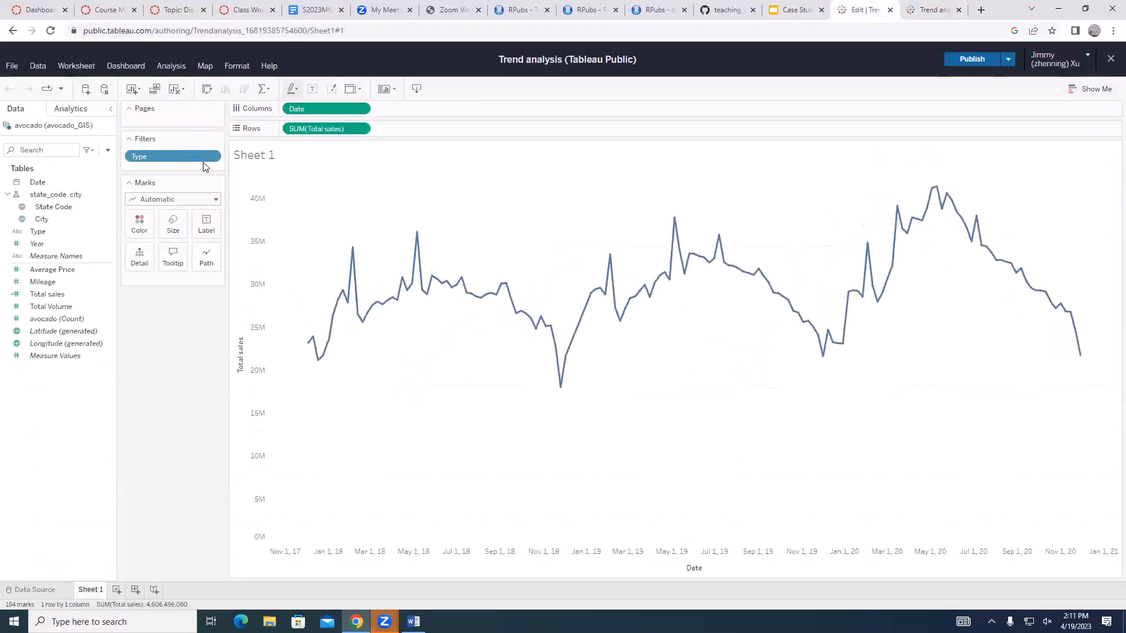
{"action": "left_click", "coordinate": [215, 157]}
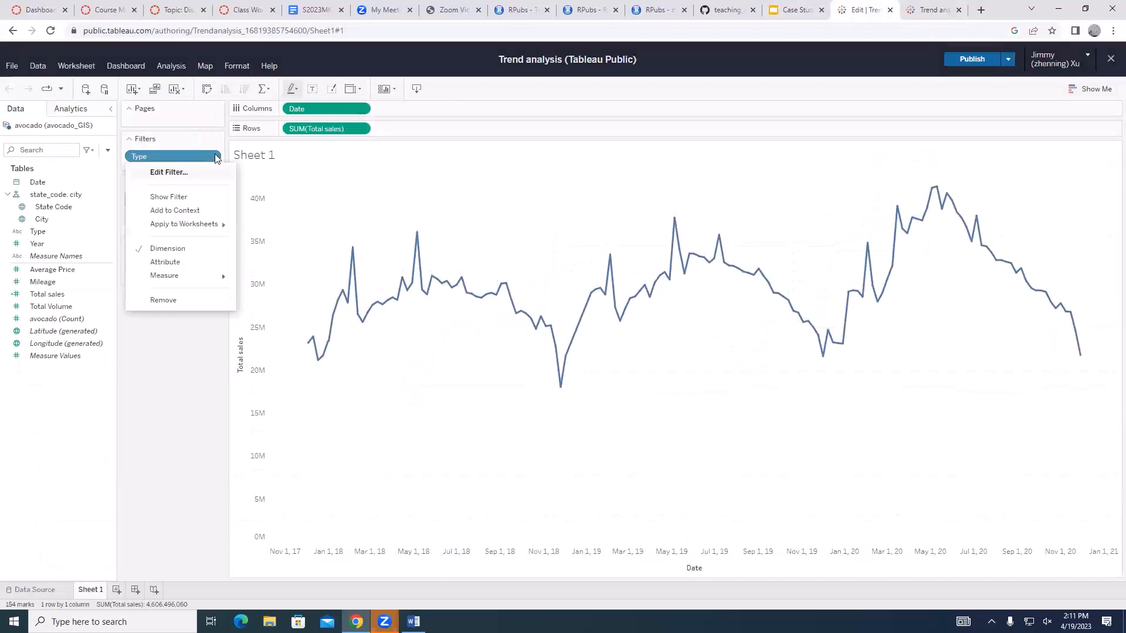
{"action": "left_click", "coordinate": [161, 196]}
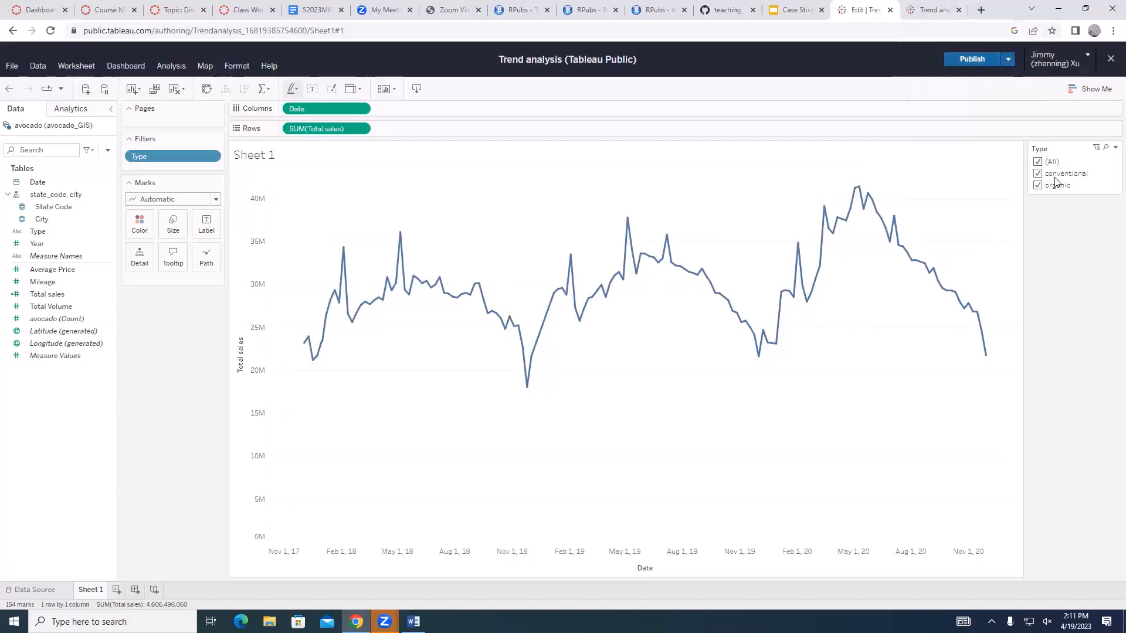
Publish the Trend analysis workbook again with the displayed Type filter
{"action": "left_click", "coordinate": [1008, 59]}
{"action": "left_click", "coordinate": [974, 60]}
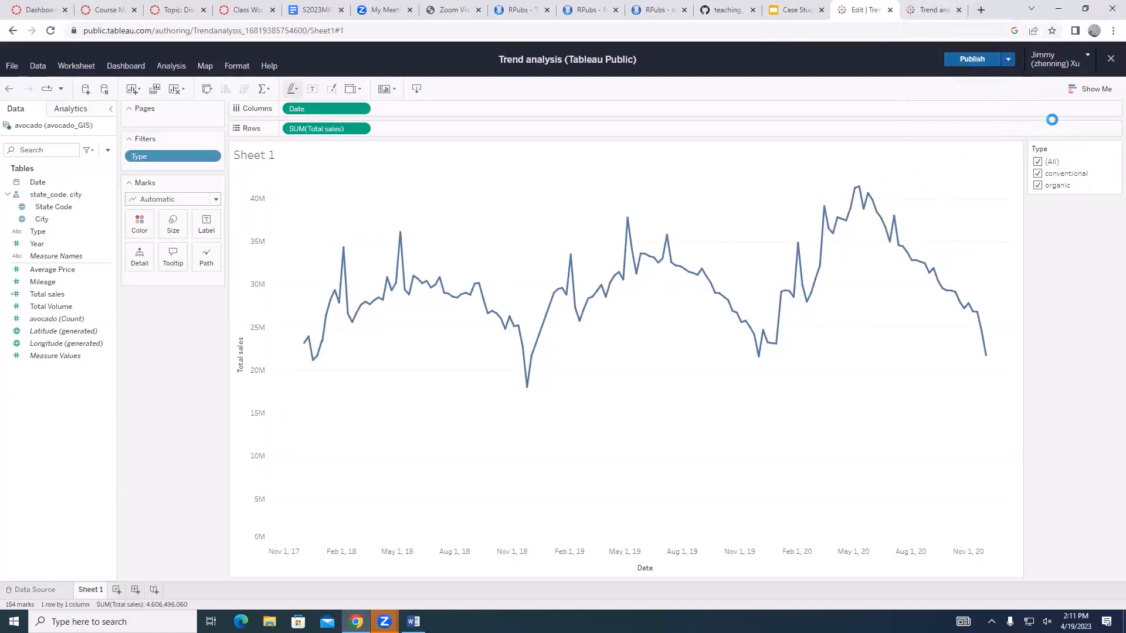
{"action": "left_click", "coordinate": [983, 57]}
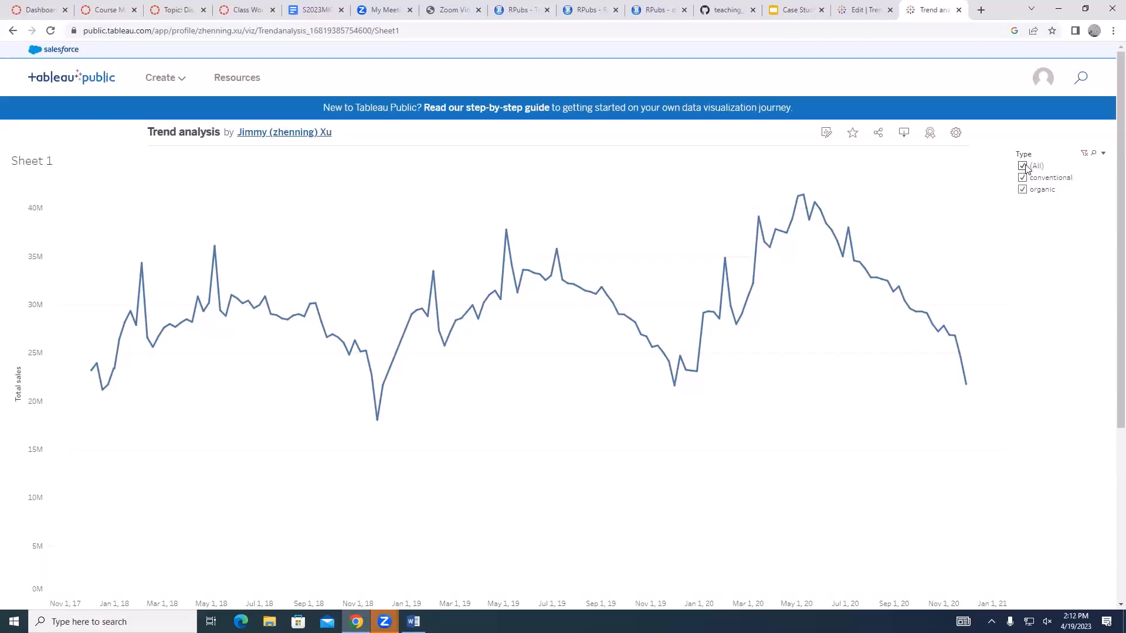
Review the Discussion 10 submission requirements for the article summary, dashboard description and peer responses
{"action": "left_click", "coordinate": [175, 10]}
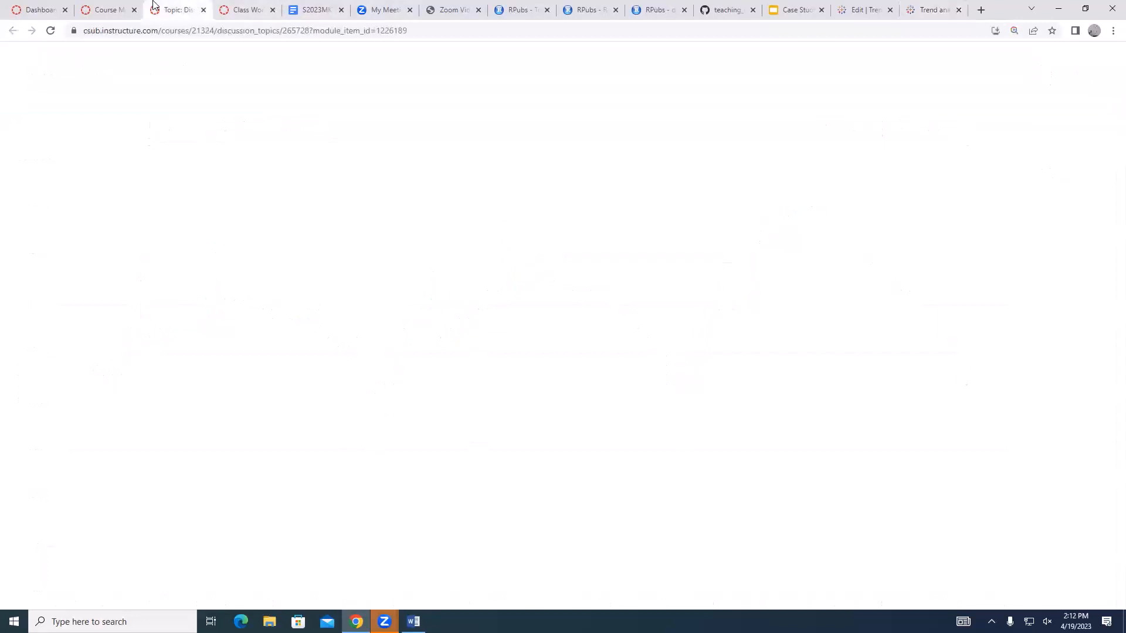
{"action": "scroll", "coordinate": [399, 258], "scroll_direction": "up", "scroll_amount": 1}
{"action": "left_click_drag", "start_coordinate": [265, 293], "coordinate": [424, 294]}
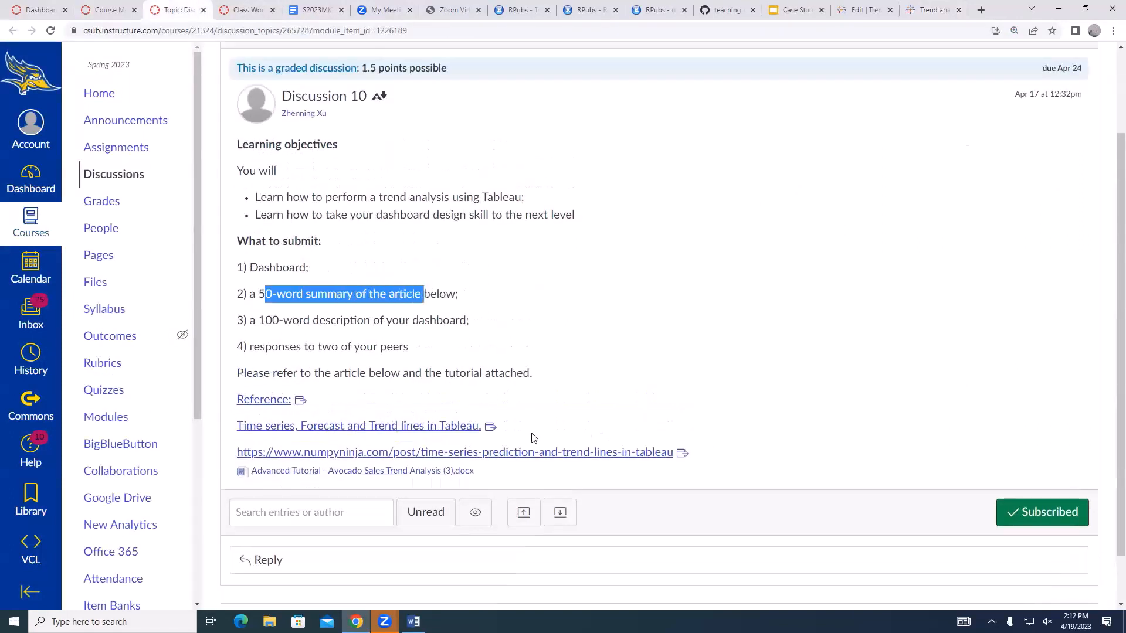
{"action": "left_click_drag", "start_coordinate": [258, 320], "coordinate": [497, 322]}
{"action": "left_click_drag", "start_coordinate": [260, 347], "coordinate": [399, 346]}
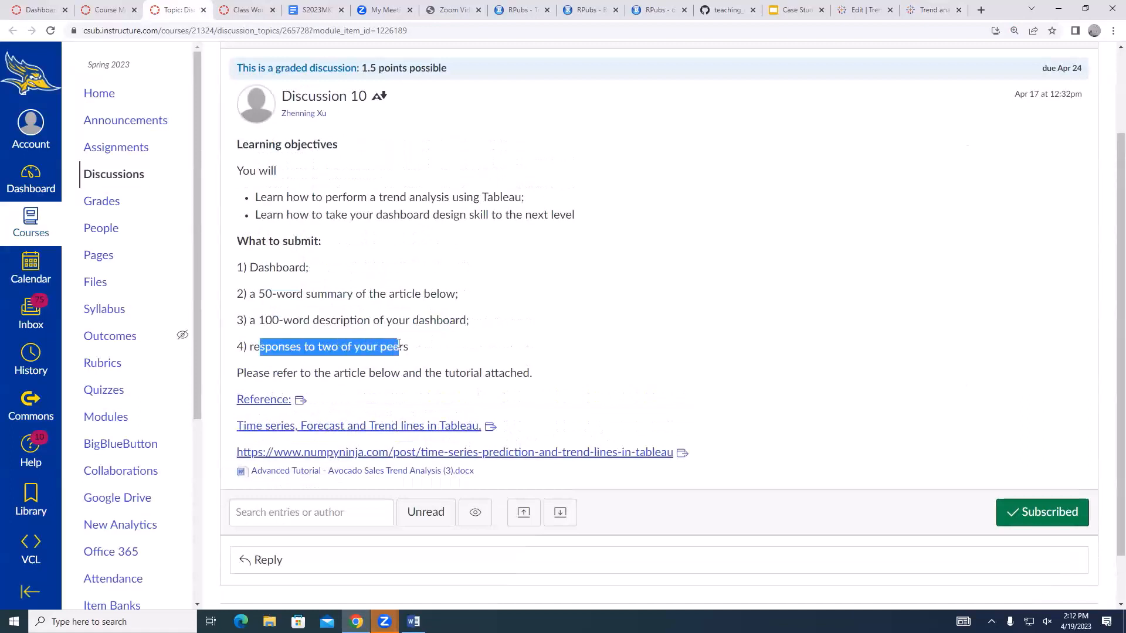
Open a second copy of the published visualization in a new browser tab and restrict the original copy's Type filter to conventional
{"action": "left_click", "coordinate": [931, 10]}
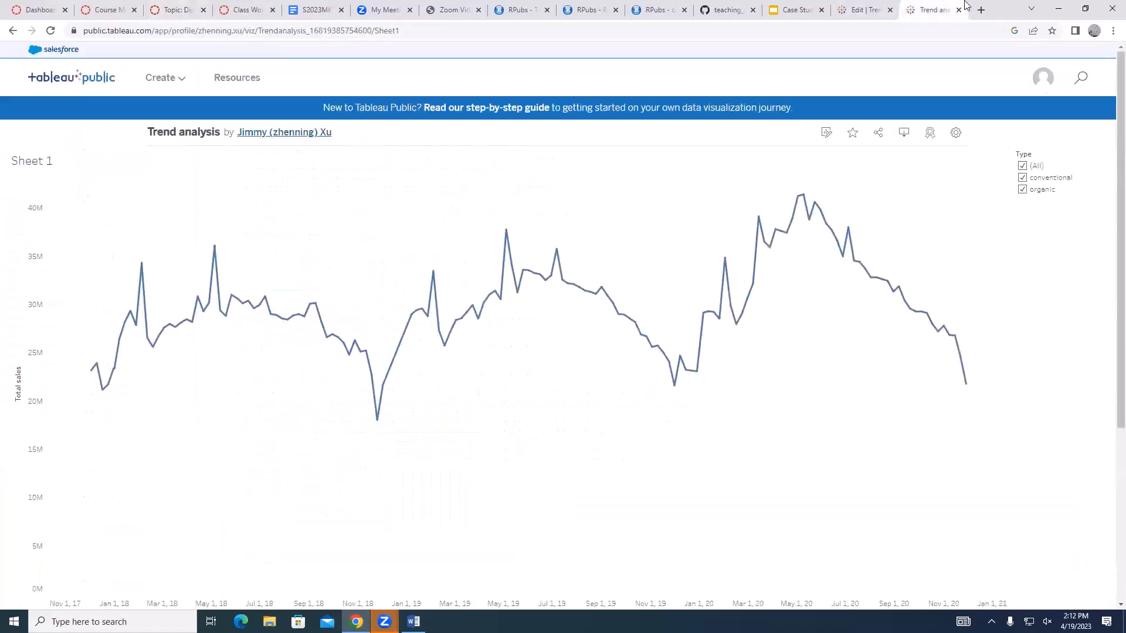
{"action": "left_click", "coordinate": [1024, 167]}
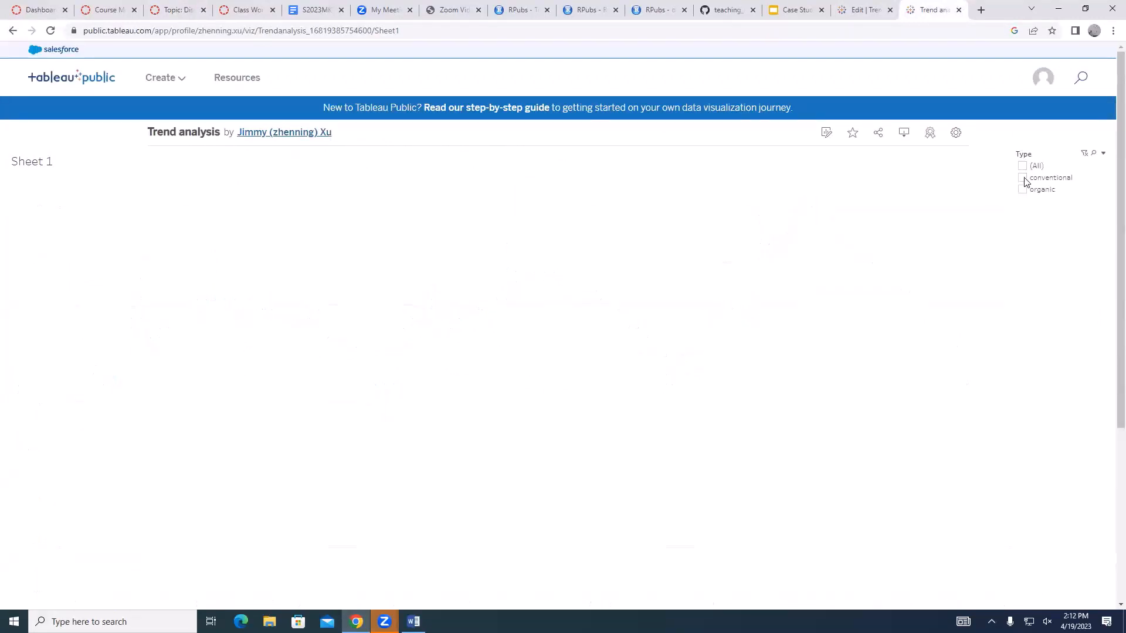
{"action": "left_click", "coordinate": [350, 30]}
{"action": "key", "text": "ctrl+c"}
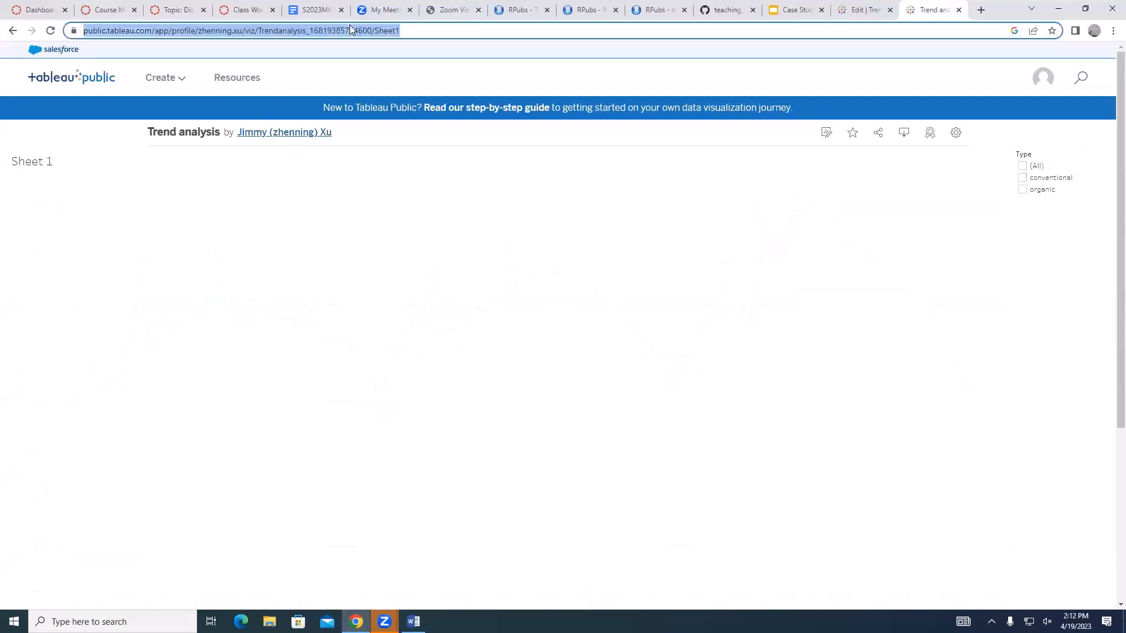
{"action": "left_click", "coordinate": [983, 13]}
{"action": "key", "text": "ctrl+v"}
{"action": "key", "text": "Return"}
{"action": "left_click", "coordinate": [865, 11]}
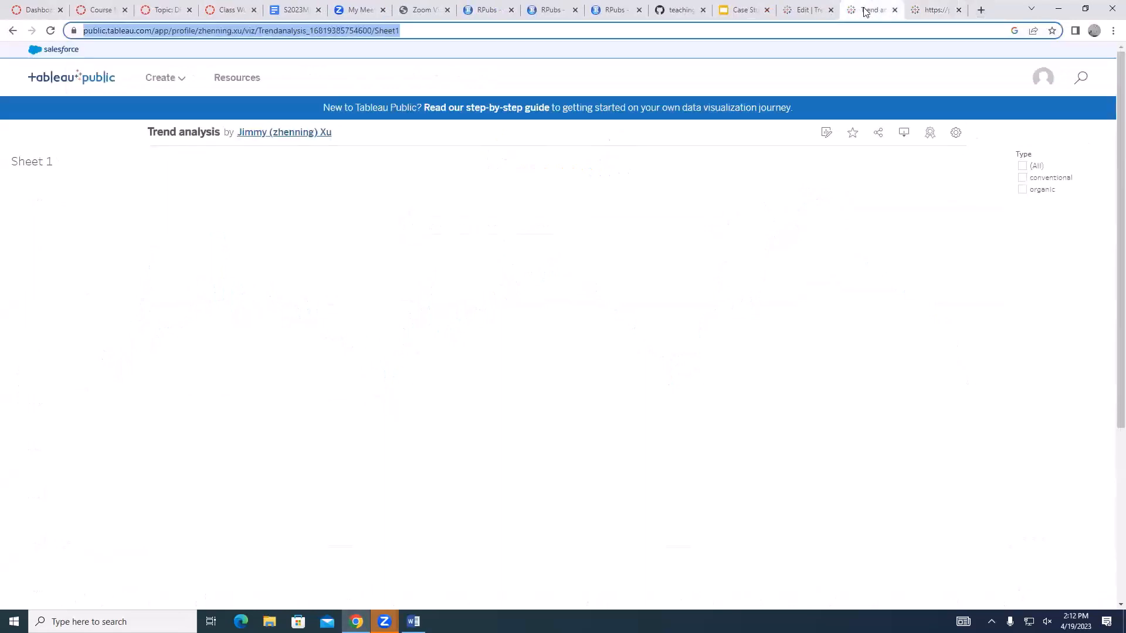
{"action": "left_click", "coordinate": [1023, 179]}
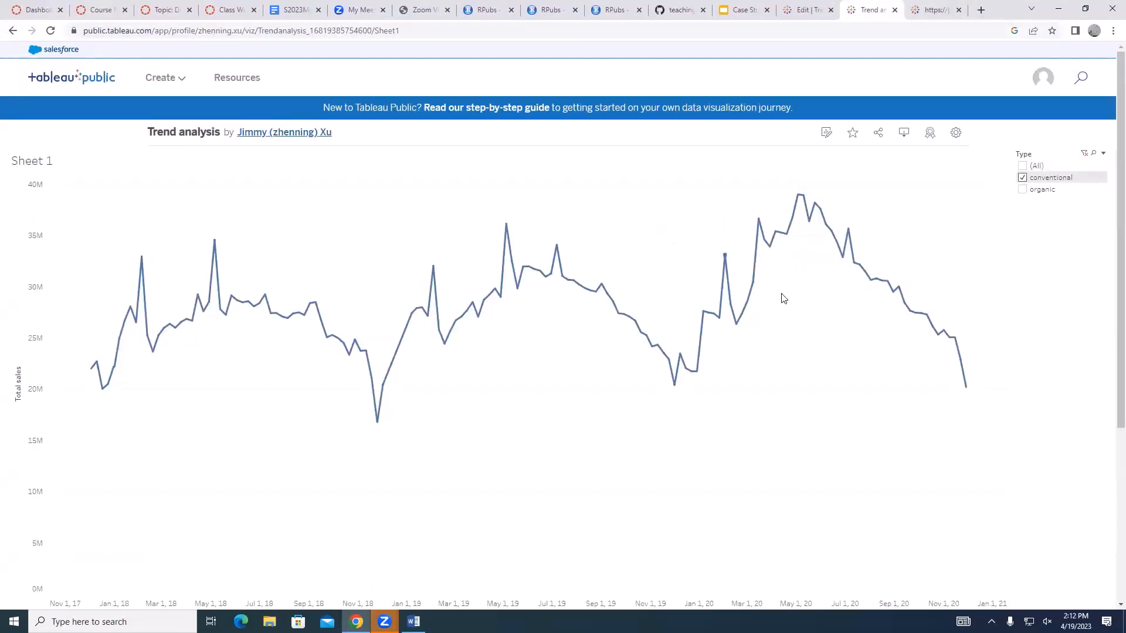
Restrict the Type filter in the second copy of the visualization to organic
{"action": "left_click", "coordinate": [933, 10]}
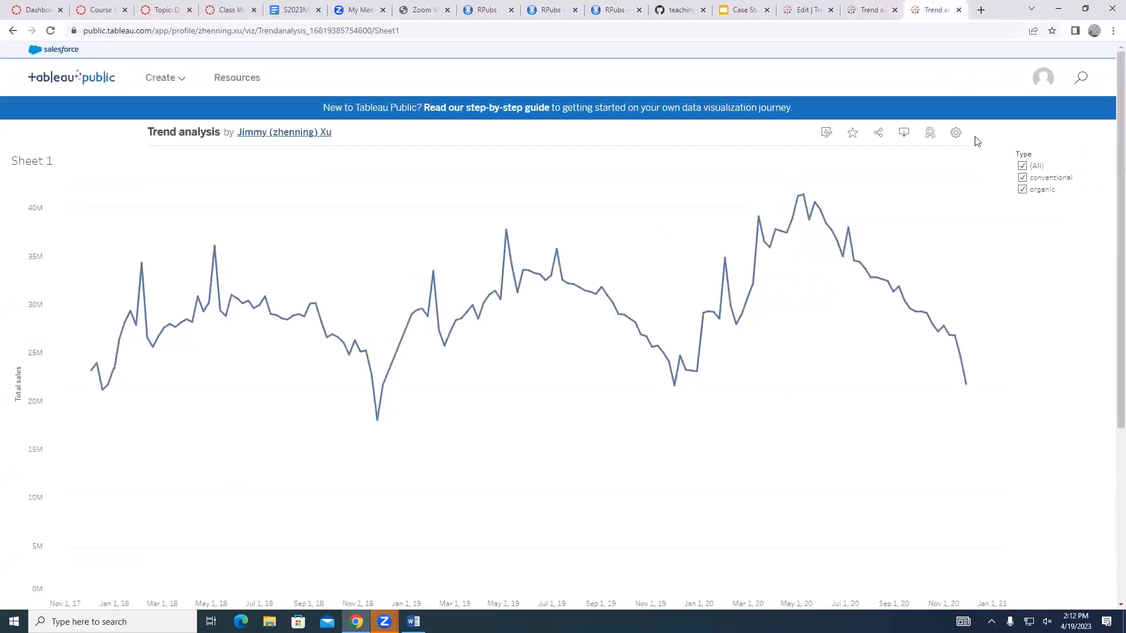
{"action": "left_click", "coordinate": [1023, 166]}
{"action": "left_click", "coordinate": [1021, 189]}
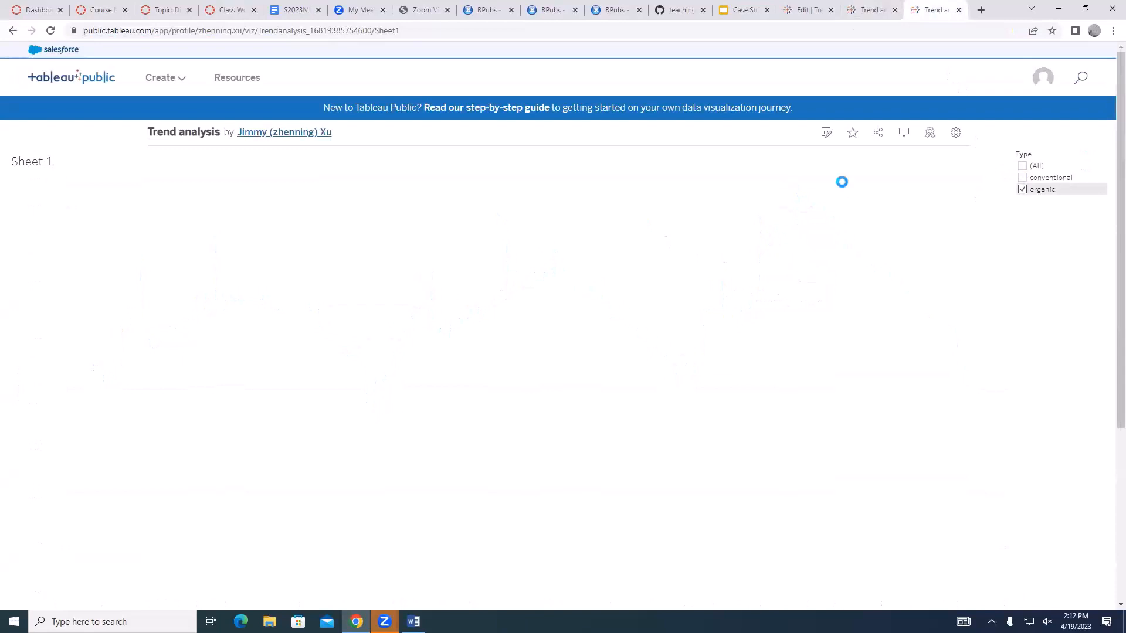
Compare the conventional and organic total sales trend lines by alternating between the two published copies
{"action": "left_click", "coordinate": [862, 7]}
{"action": "left_click", "coordinate": [933, 7]}
{"action": "left_click", "coordinate": [867, 7]}
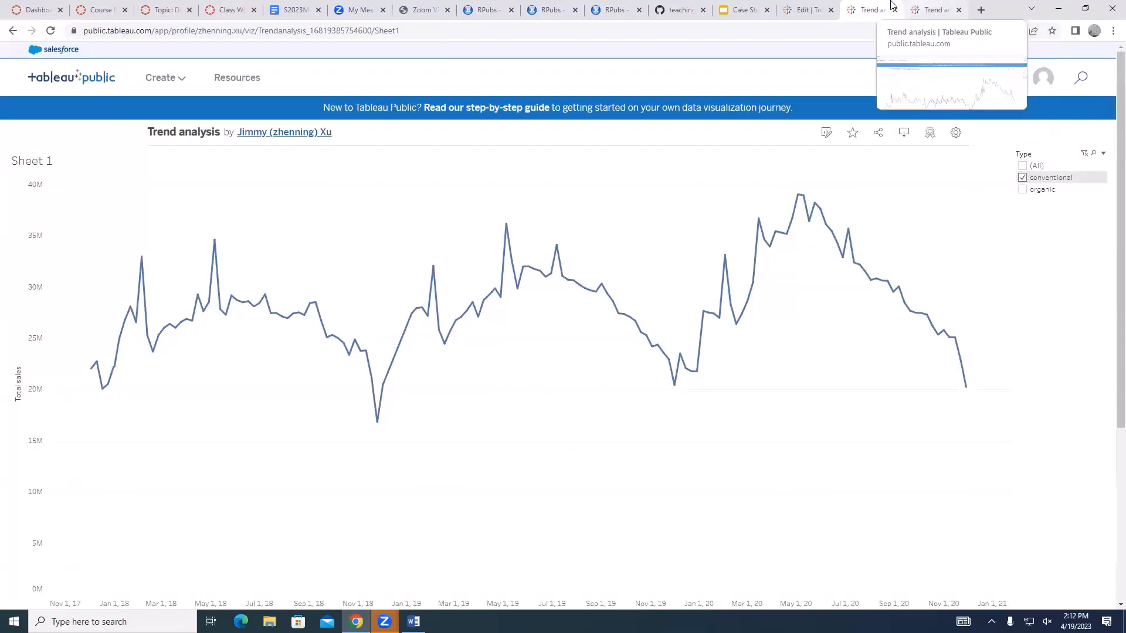
{"action": "left_click", "coordinate": [927, 5]}
{"action": "left_click", "coordinate": [874, 7]}
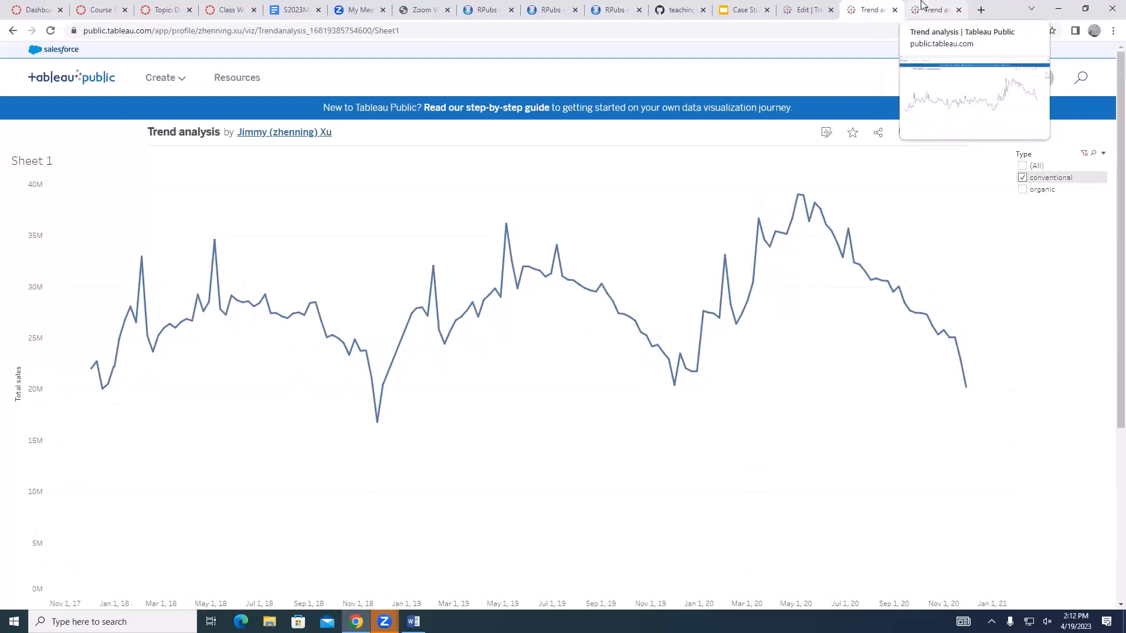
{"action": "left_click", "coordinate": [922, 2]}
{"action": "left_click", "coordinate": [874, 7]}
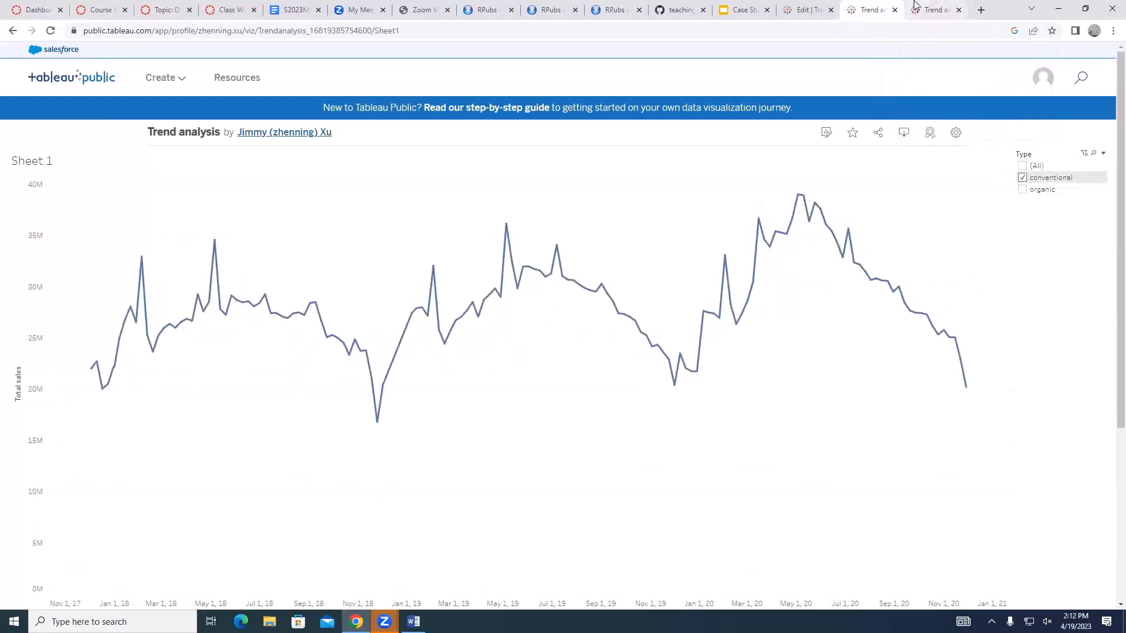
{"action": "left_click", "coordinate": [916, 3]}
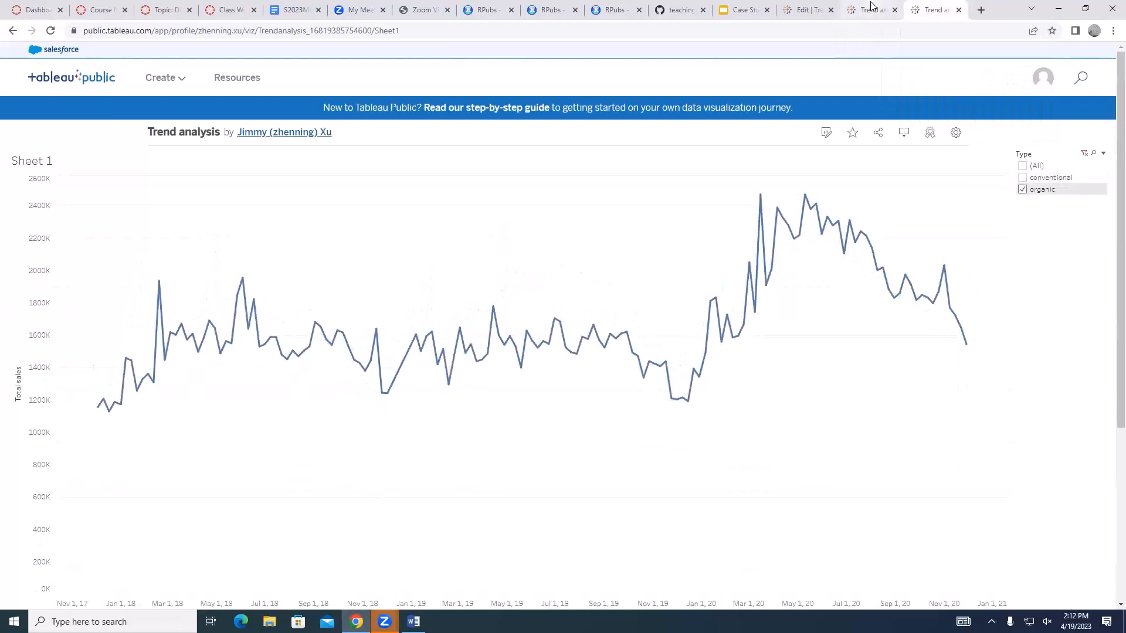
{"action": "left_click", "coordinate": [872, 7]}
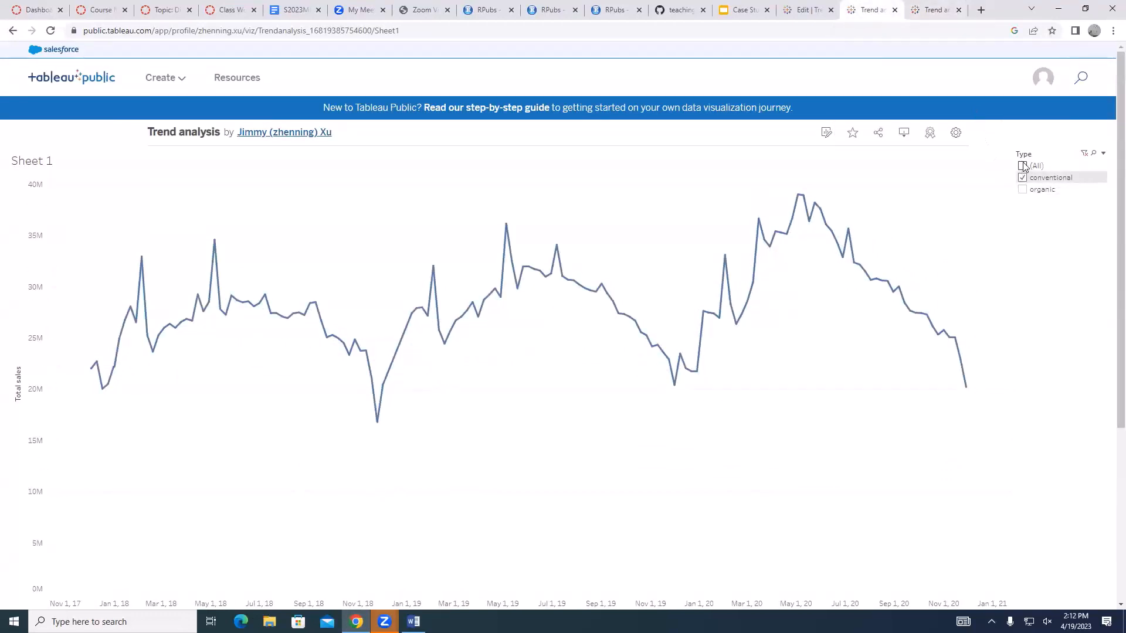
Check the Type filter's Show Filter option in the workbook editor and revisit the published conventional and organic charts
{"action": "left_click", "coordinate": [811, 4]}
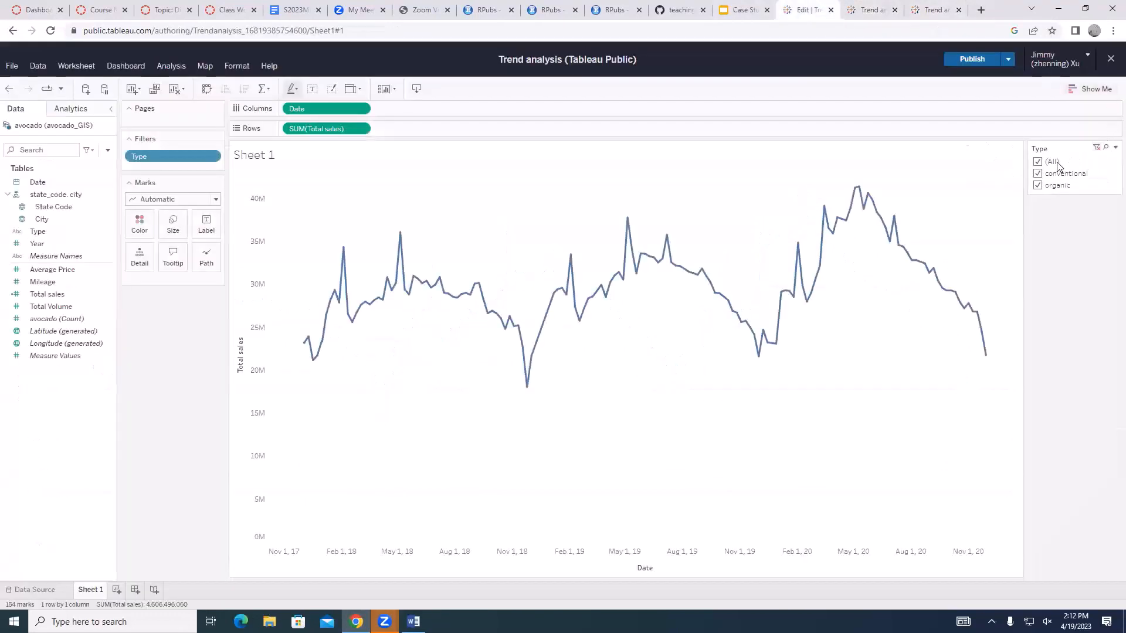
{"action": "left_click", "coordinate": [216, 157]}
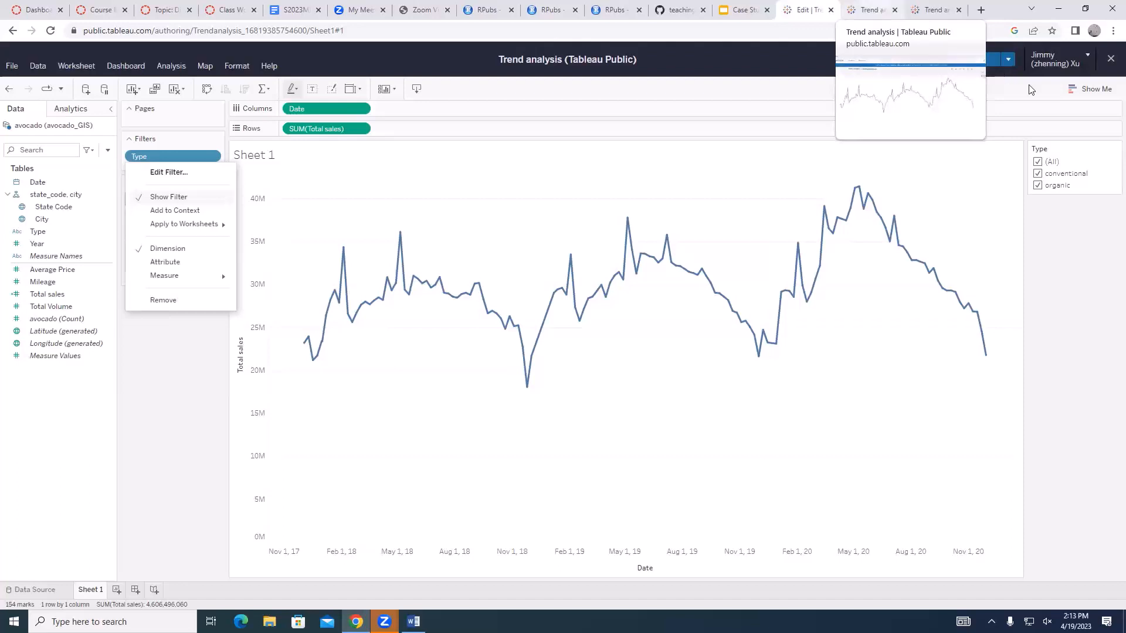
{"action": "left_click", "coordinate": [873, 7]}
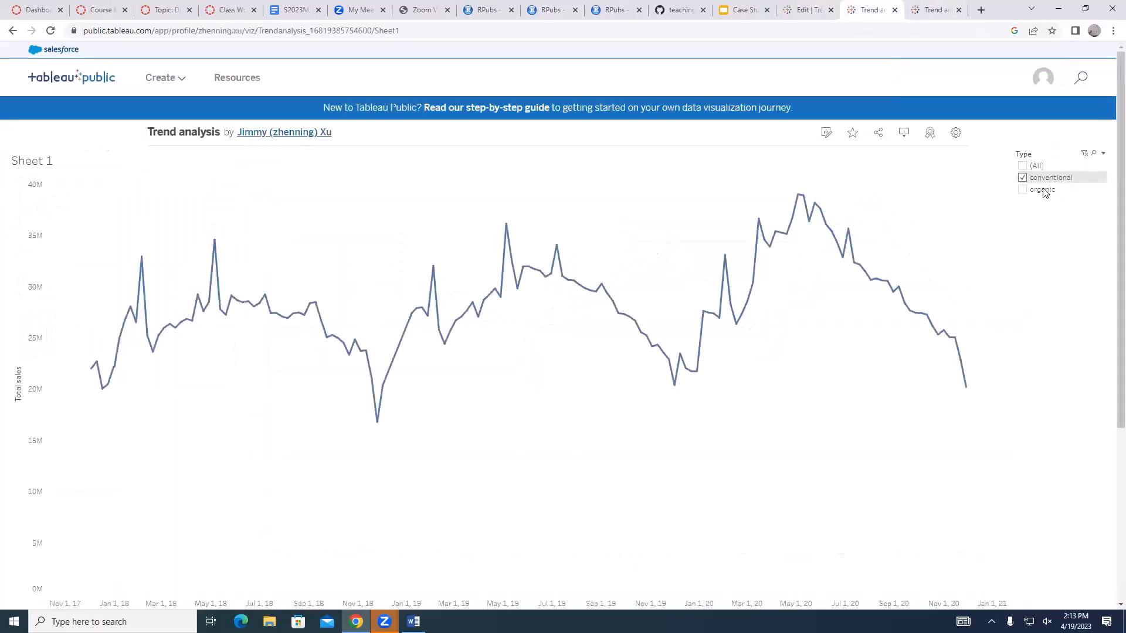
{"action": "left_click", "coordinate": [921, 6]}
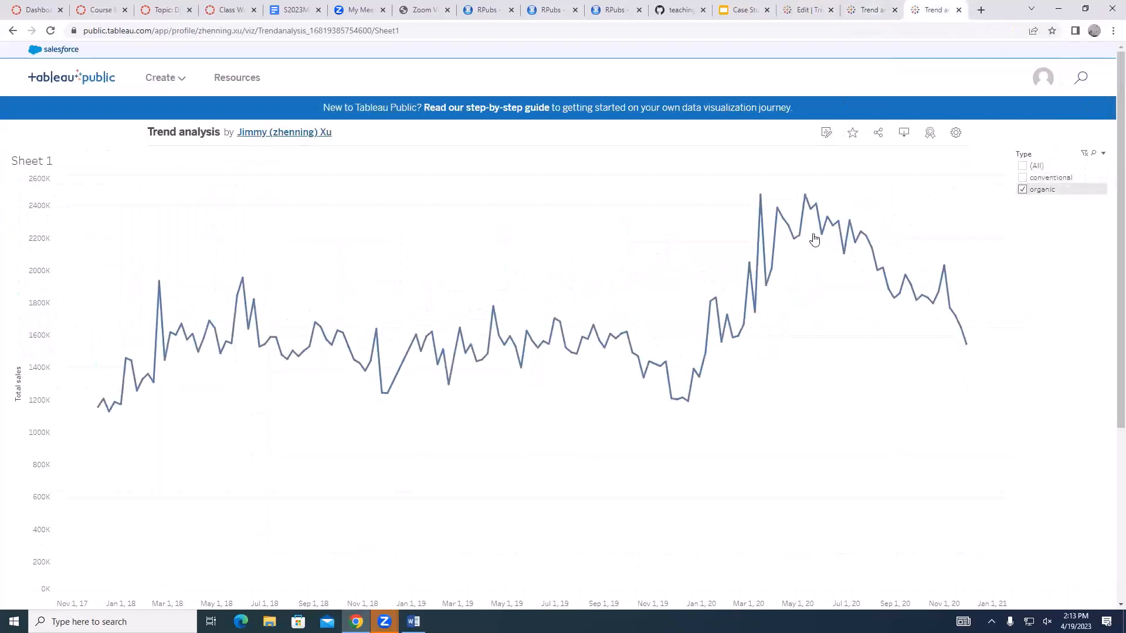
{"action": "mouse_move", "coordinate": [936, 284]}
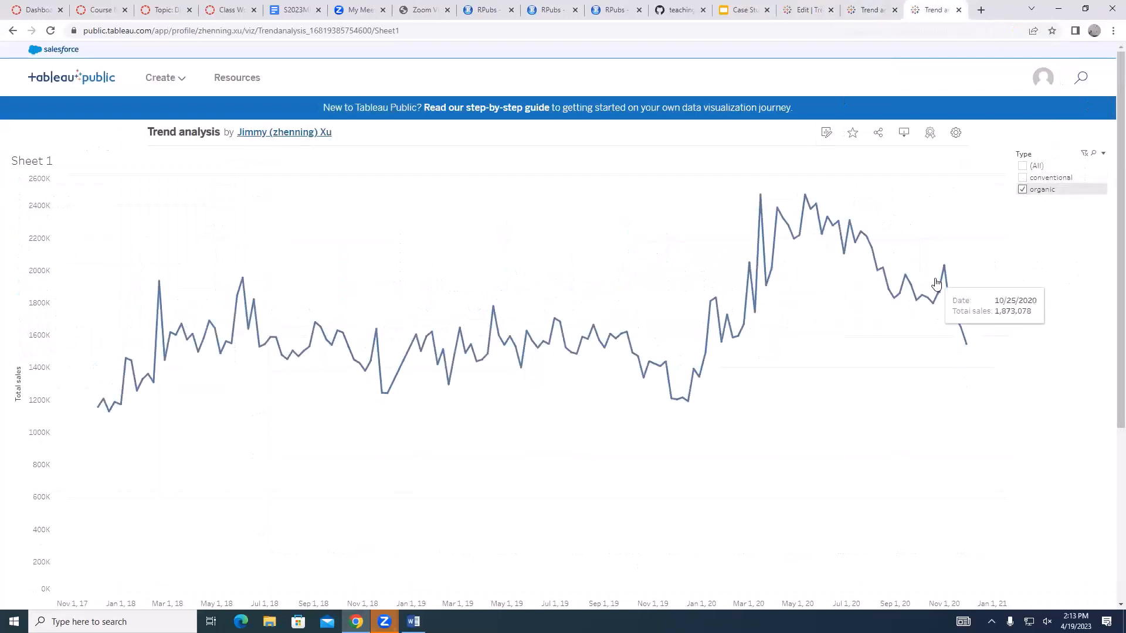
{"action": "left_click", "coordinate": [871, 8]}
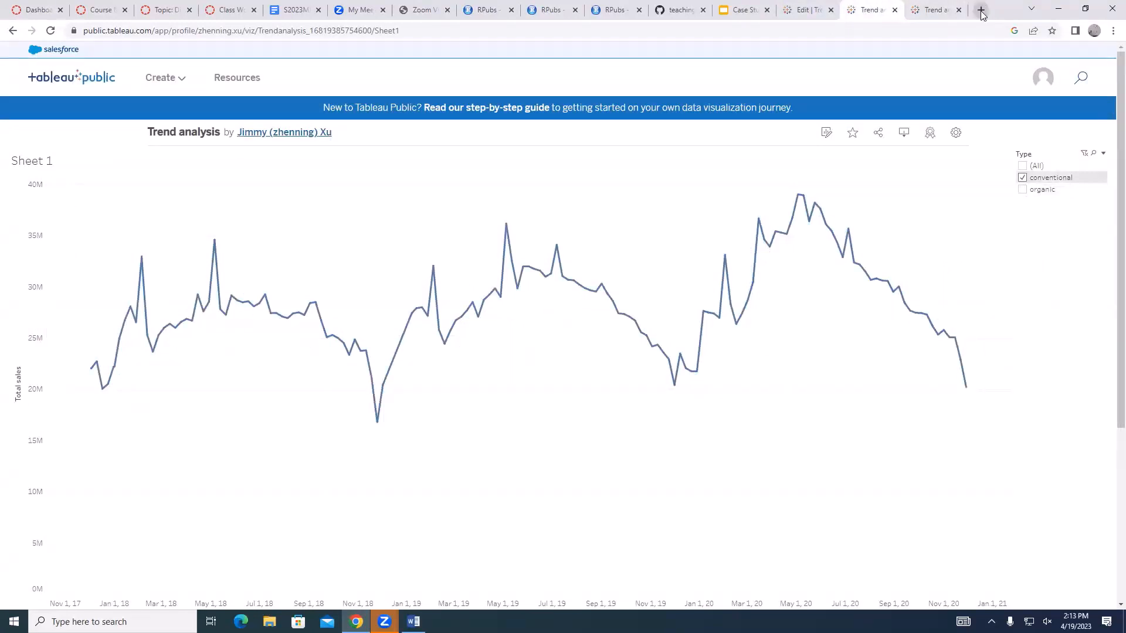
Open a third copy of the published Trend analysis visualization in a new browser tab using the same web address
{"action": "left_click", "coordinate": [343, 31]}
{"action": "key", "text": "ctrl+a"}
{"action": "key", "text": "ctrl+c"}
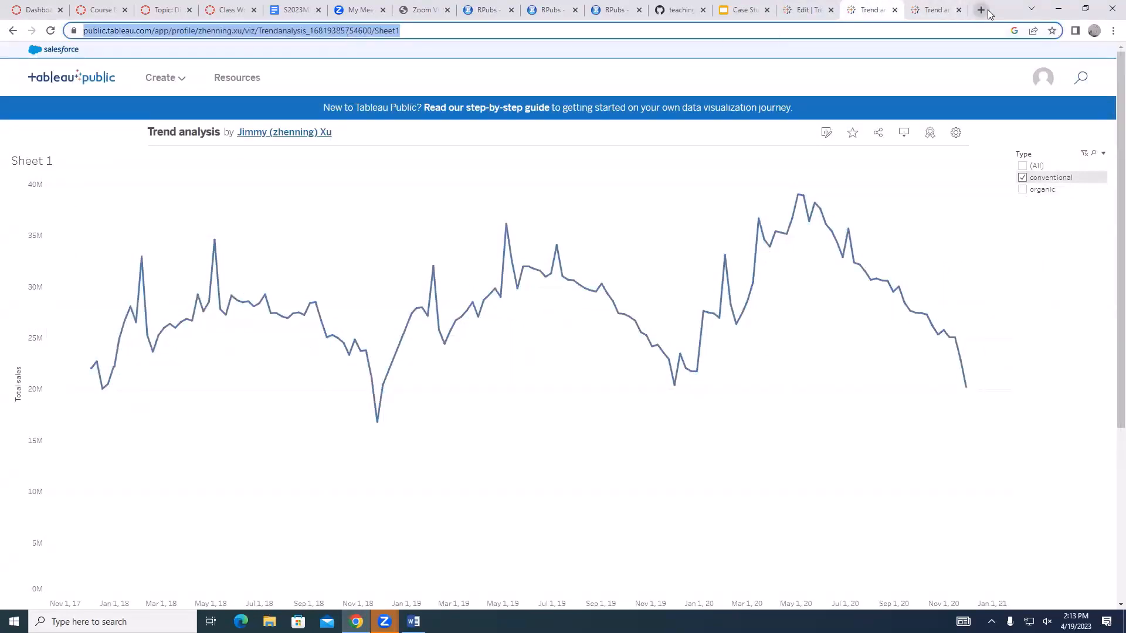
{"action": "left_click", "coordinate": [980, 9]}
{"action": "key", "text": "ctrl+v"}
{"action": "key", "text": "Return"}
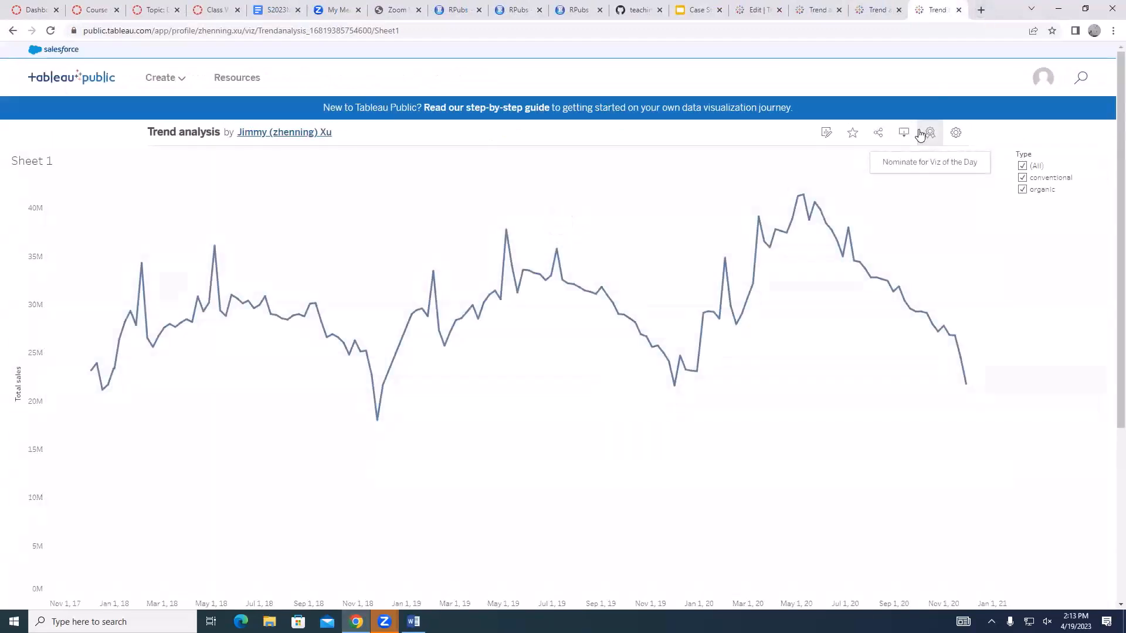
Compare the conventional, organic and unfiltered total sales trend lines across the three published copies
{"action": "left_click", "coordinate": [867, 10]}
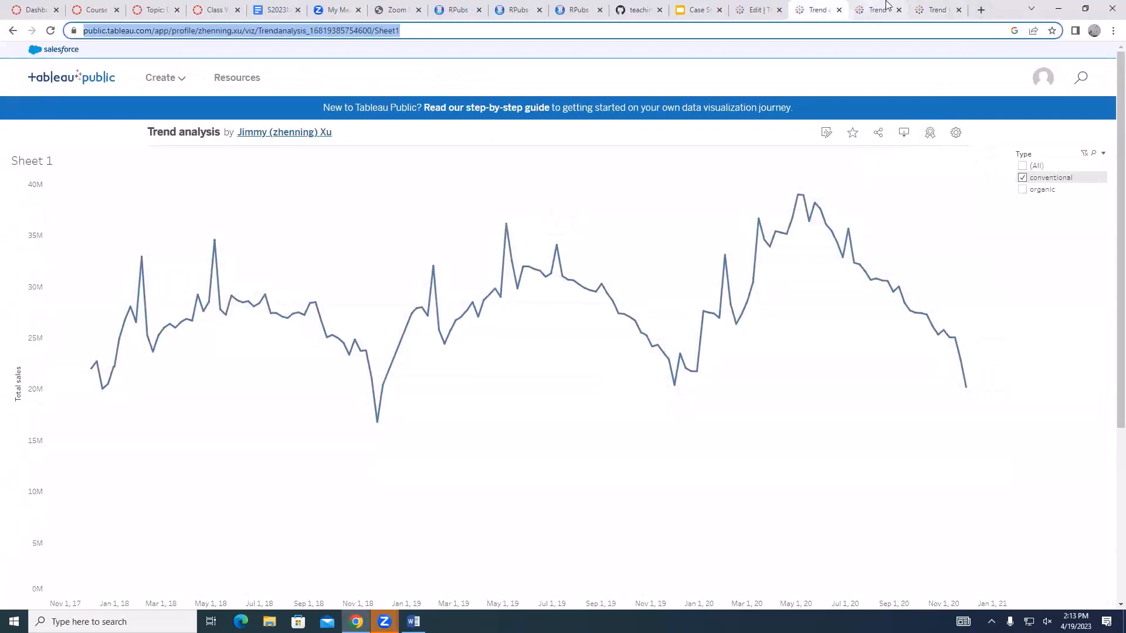
{"action": "left_click", "coordinate": [818, 8]}
{"action": "left_click", "coordinate": [878, 9]}
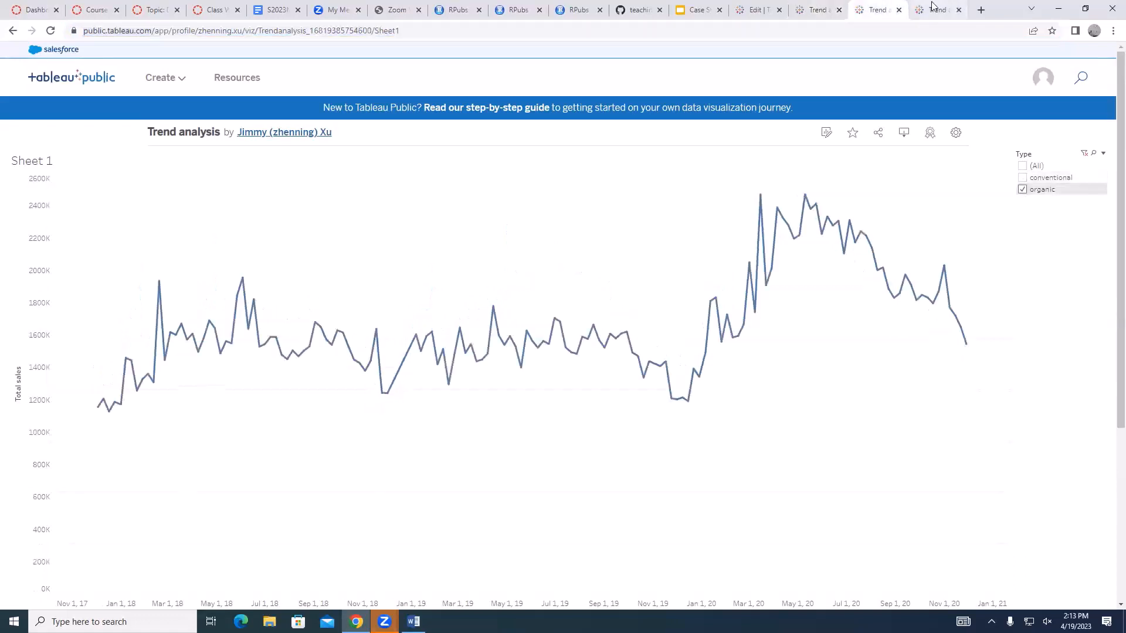
{"action": "left_click", "coordinate": [937, 9]}
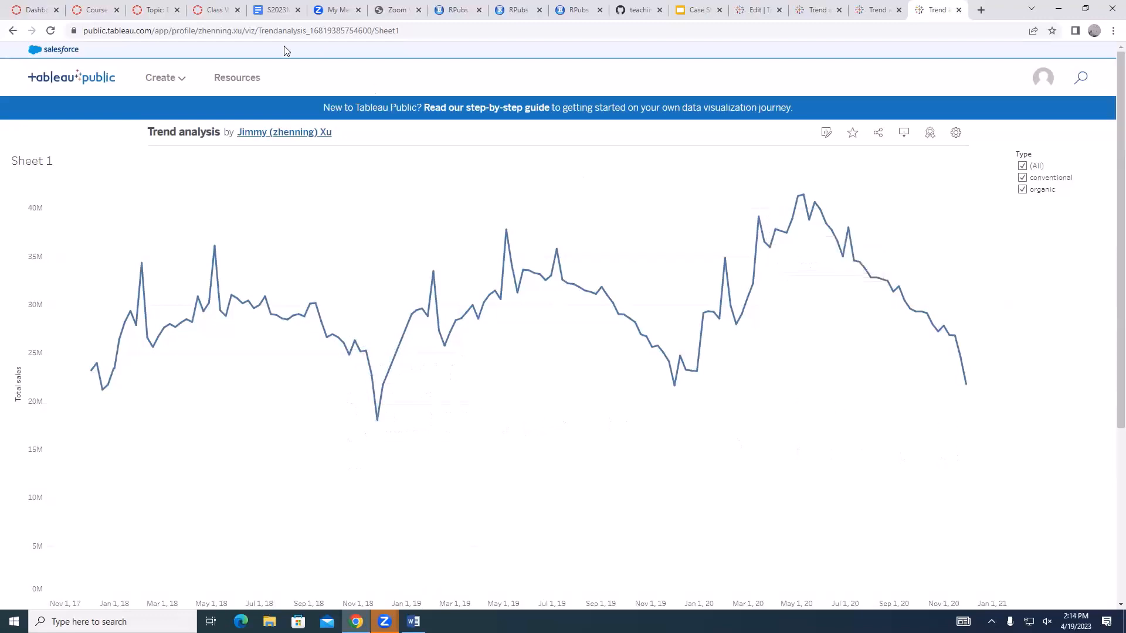
Open the Tableau time series and trend lines article from the course topic page and read its seasonality and trend type definitions
{"action": "left_click", "coordinate": [155, 10]}
{"action": "left_click", "coordinate": [346, 59]}
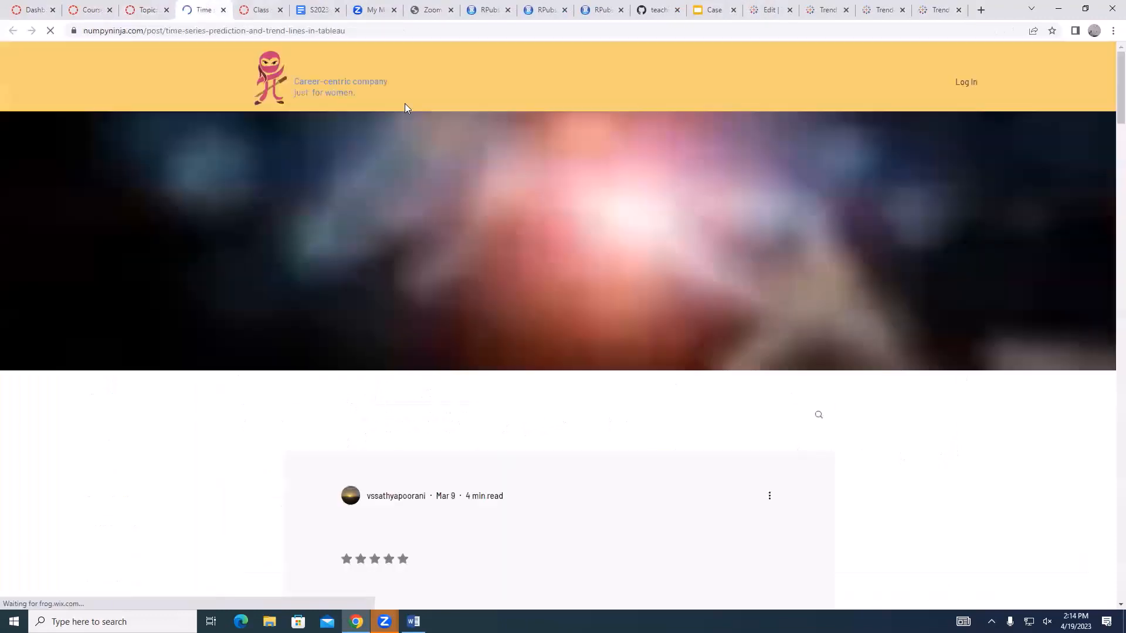
{"action": "scroll", "coordinate": [596, 387], "scroll_direction": "down", "scroll_amount": 6}
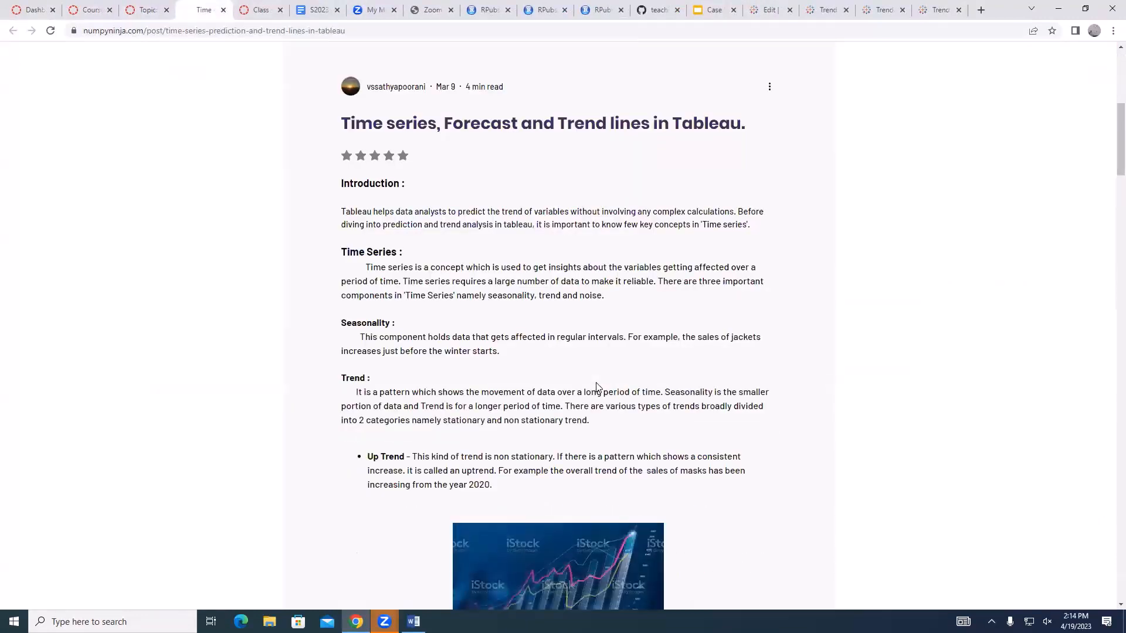
{"action": "scroll", "coordinate": [597, 387], "scroll_direction": "down", "scroll_amount": 3}
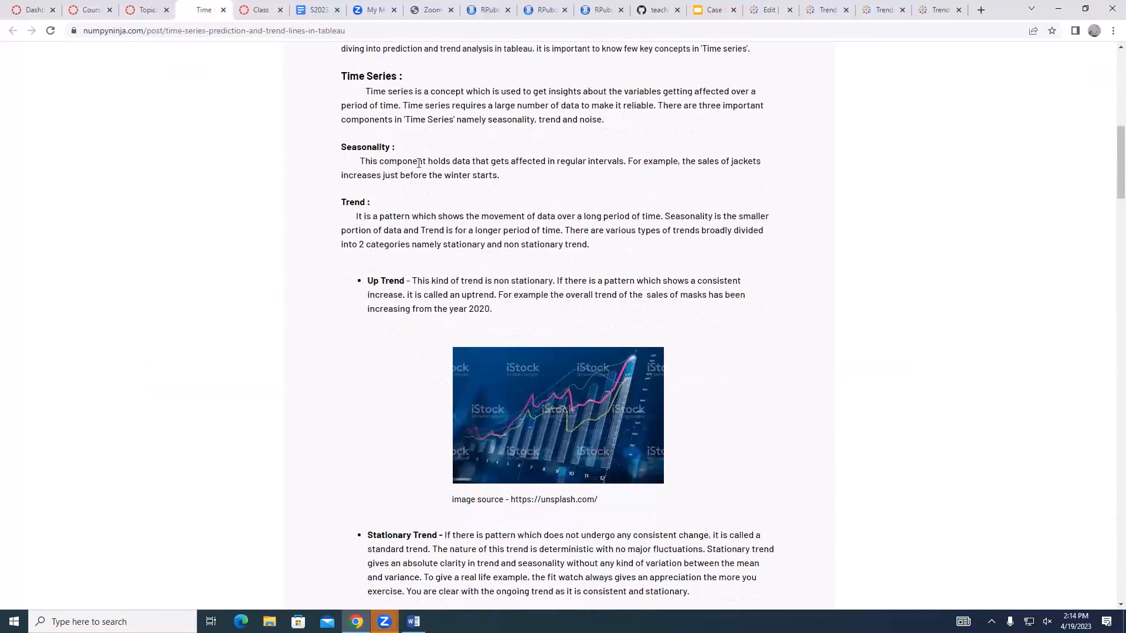
{"action": "left_click_drag", "start_coordinate": [397, 163], "coordinate": [499, 164]}
{"action": "left_click", "coordinate": [498, 170]}
{"action": "scroll", "coordinate": [497, 170], "scroll_direction": "down", "scroll_amount": 8}
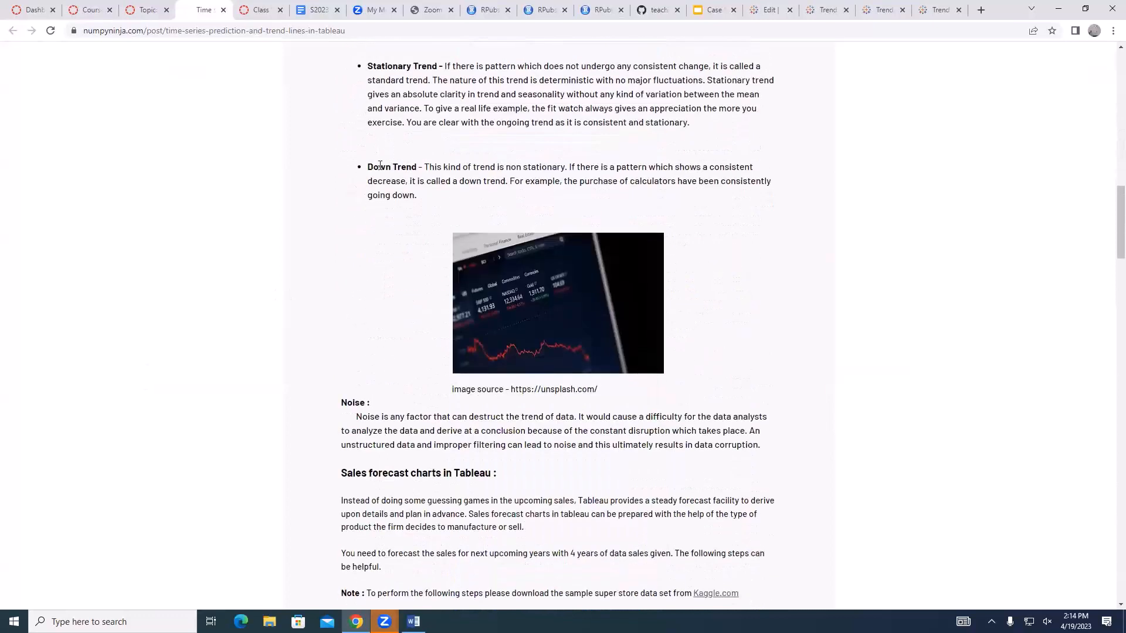
{"action": "left_click_drag", "start_coordinate": [380, 166], "coordinate": [446, 166]}
{"action": "left_click_drag", "start_coordinate": [432, 80], "coordinate": [515, 94]}
Skim the article's noise, sales forecast and trend line sections and return to its introductory time series definitions
{"action": "scroll", "coordinate": [442, 312], "scroll_direction": "down", "scroll_amount": 4}
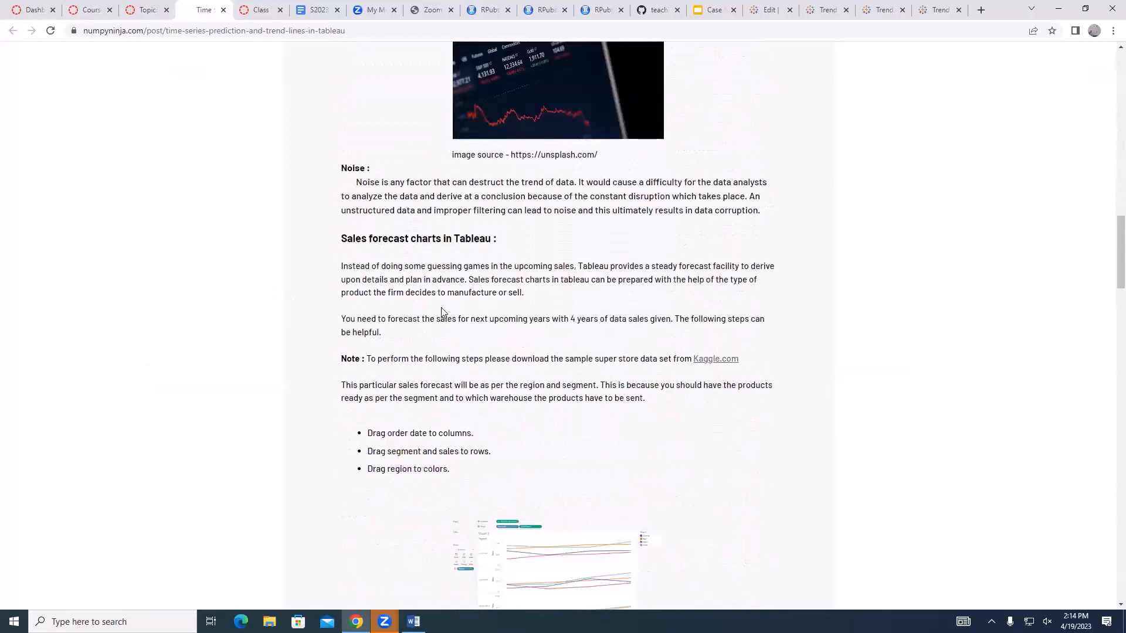
{"action": "scroll", "coordinate": [441, 312], "scroll_direction": "down", "scroll_amount": 3}
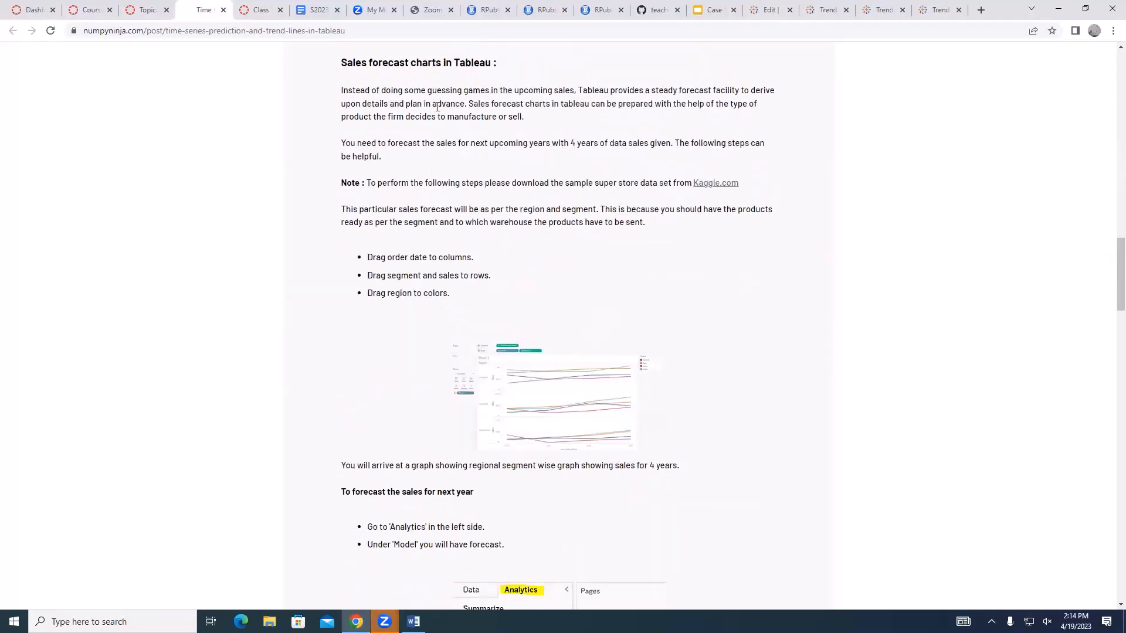
{"action": "scroll", "coordinate": [445, 293], "scroll_direction": "down", "scroll_amount": 10}
{"action": "scroll", "coordinate": [449, 272], "scroll_direction": "down", "scroll_amount": 10}
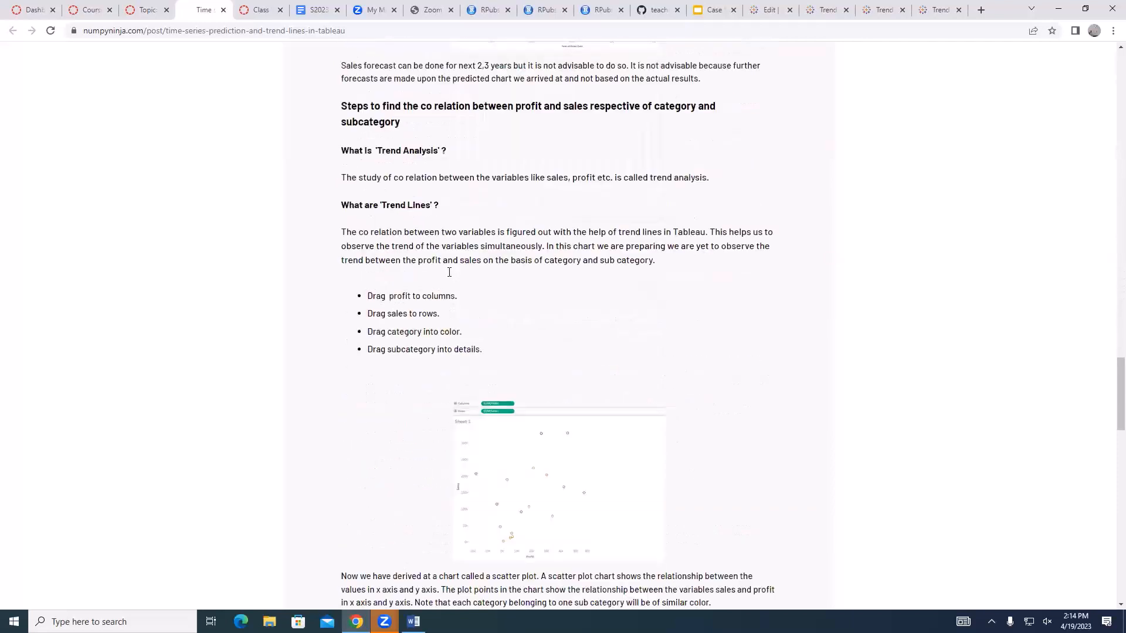
{"action": "scroll", "coordinate": [450, 277], "scroll_direction": "up", "scroll_amount": 4}
{"action": "scroll", "coordinate": [449, 277], "scroll_direction": "down", "scroll_amount": 17}
{"action": "scroll", "coordinate": [449, 277], "scroll_direction": "down", "scroll_amount": 4}
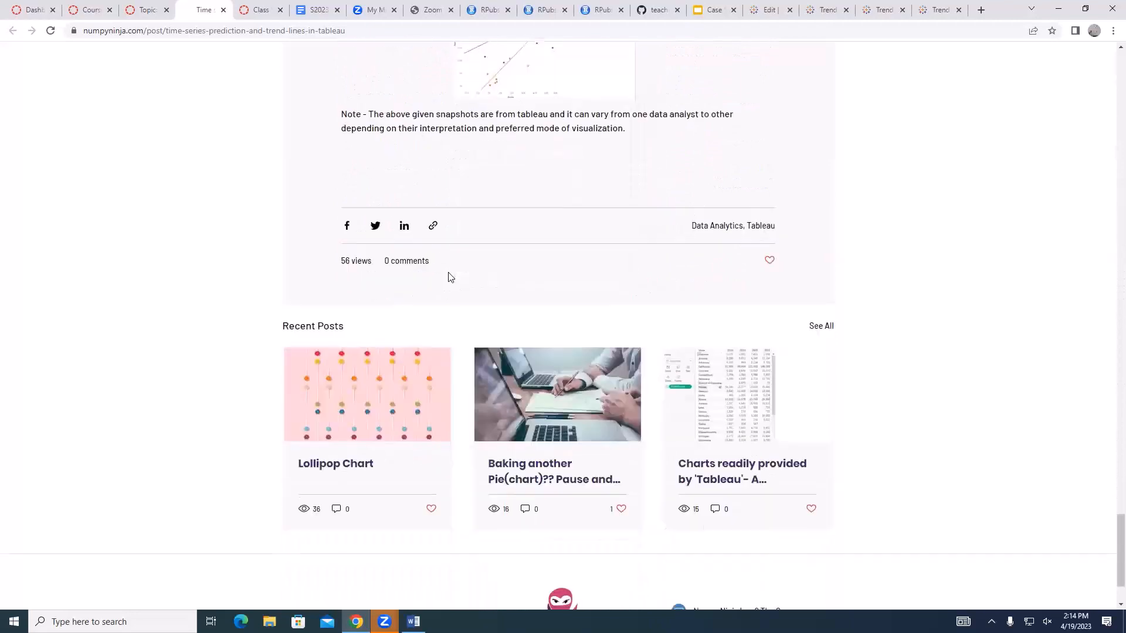
{"action": "scroll", "coordinate": [449, 274], "scroll_direction": "up", "scroll_amount": 20}
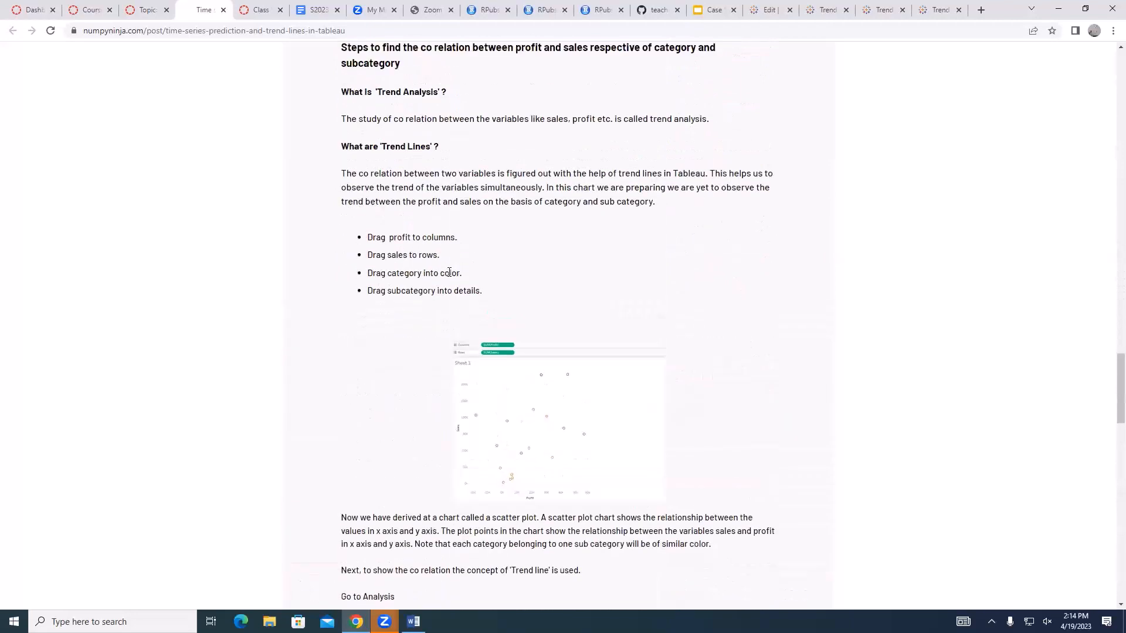
{"action": "left_click_drag", "start_coordinate": [1119, 392], "coordinate": [1107, 129]}
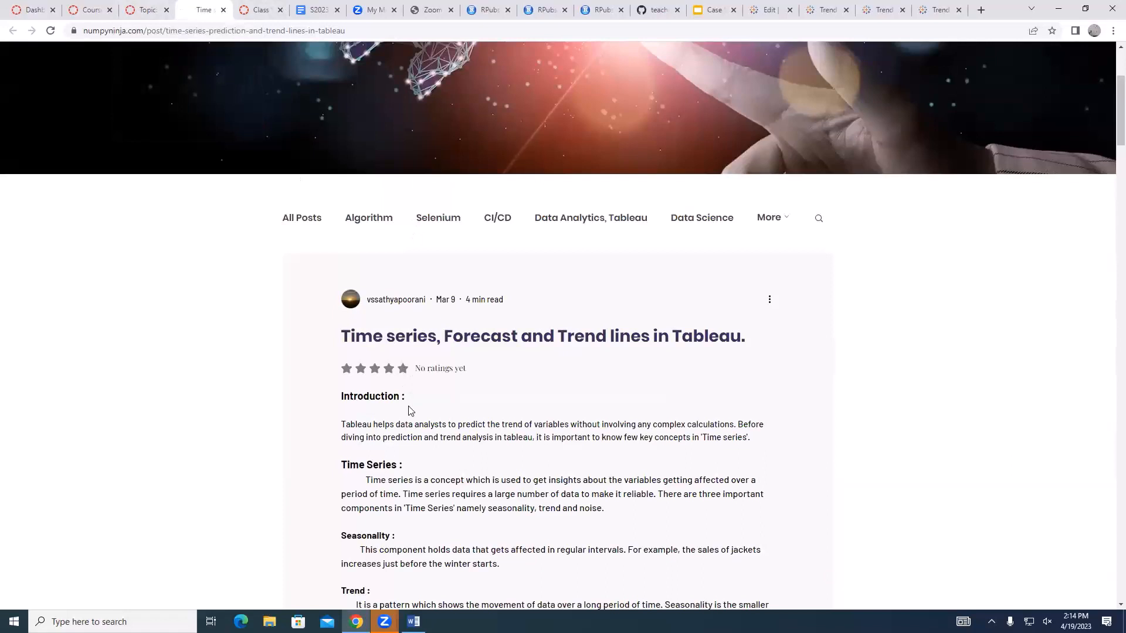
{"action": "scroll", "coordinate": [410, 410], "scroll_direction": "down", "scroll_amount": 3}
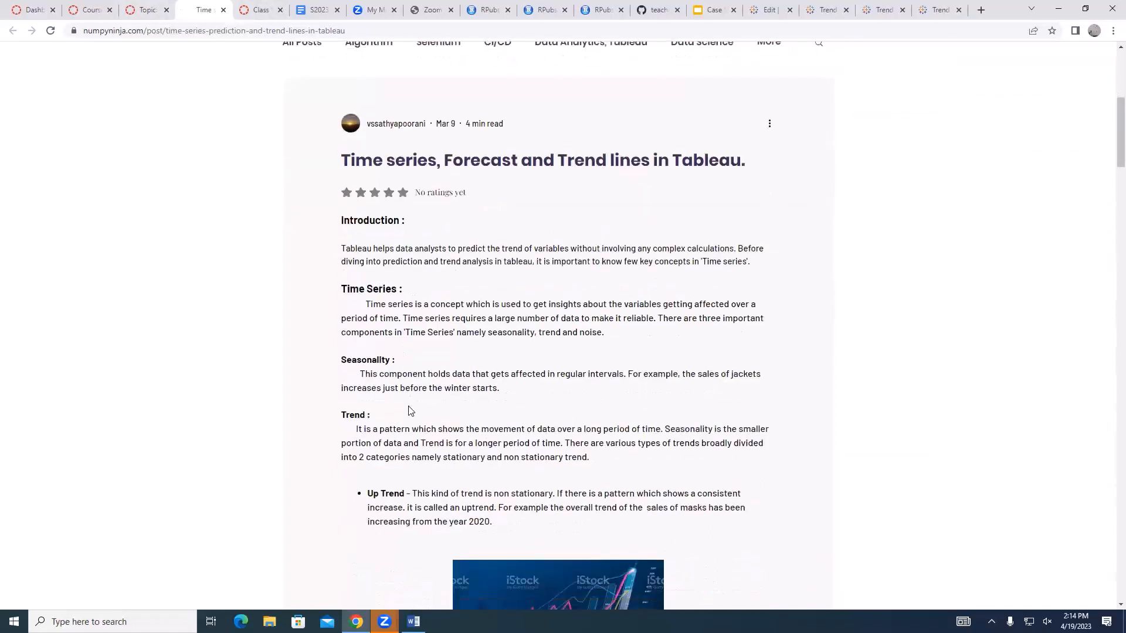